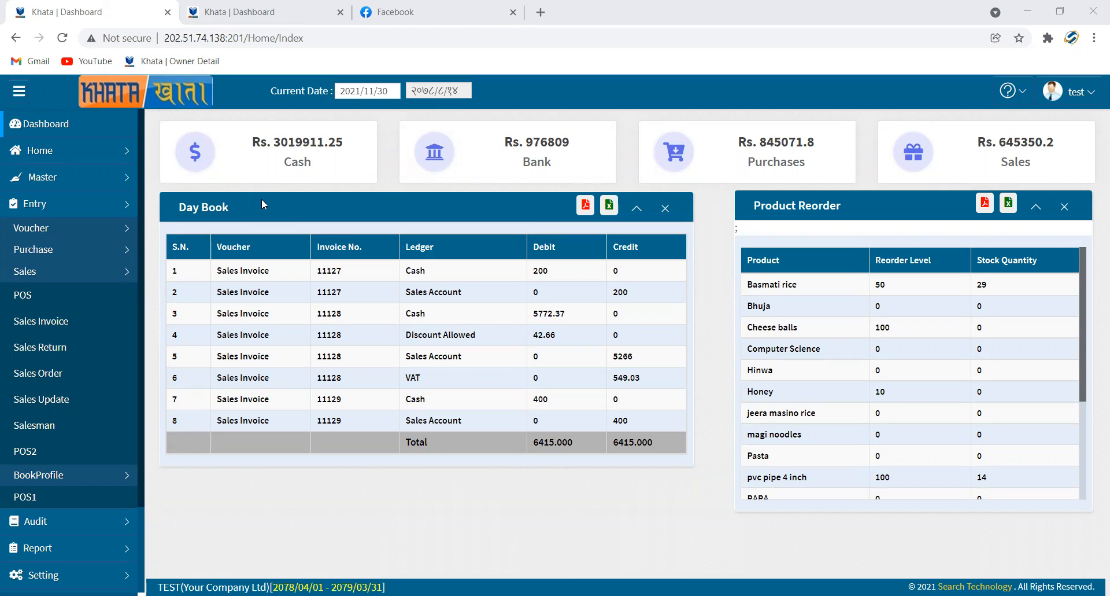
# Open the POS sales entry form and select dhara oil(3 ltrs) as the product
pyautogui.click(70, 211)
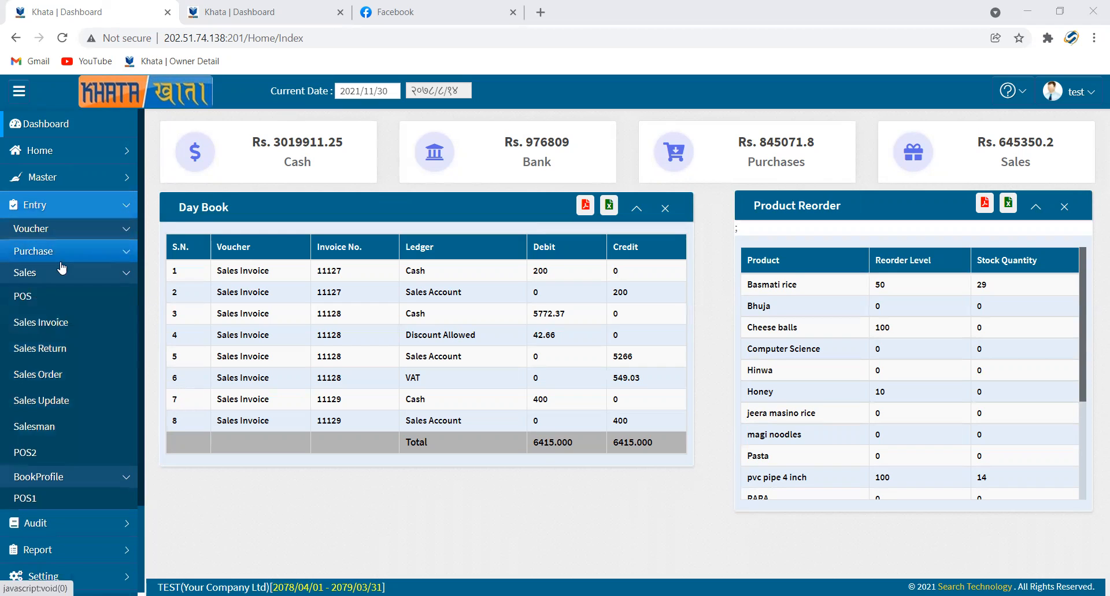
pyautogui.click(62, 299)
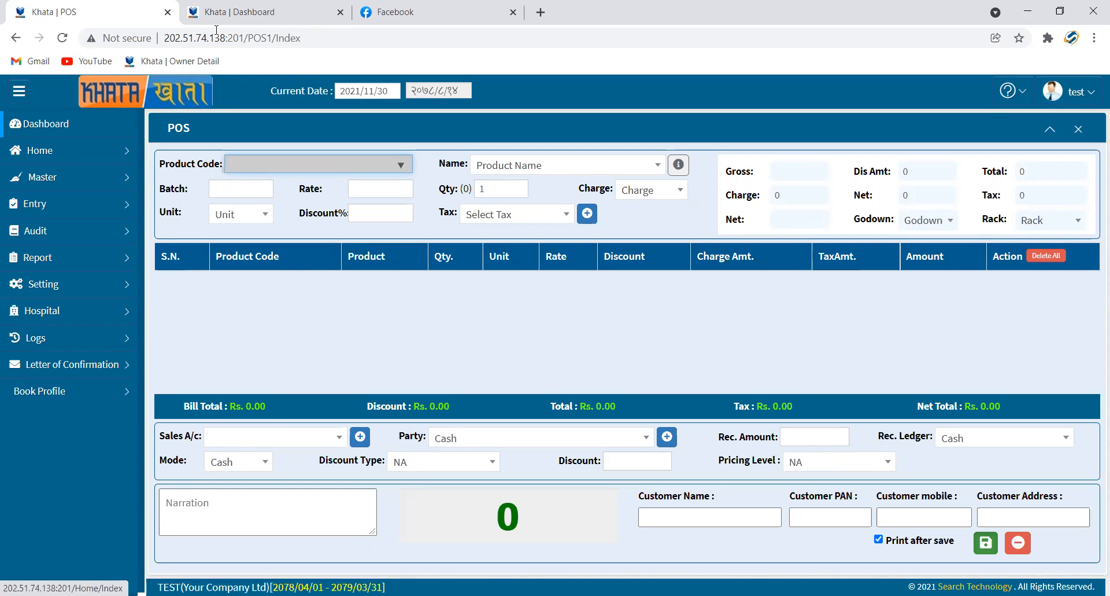
pyautogui.press('Tab')
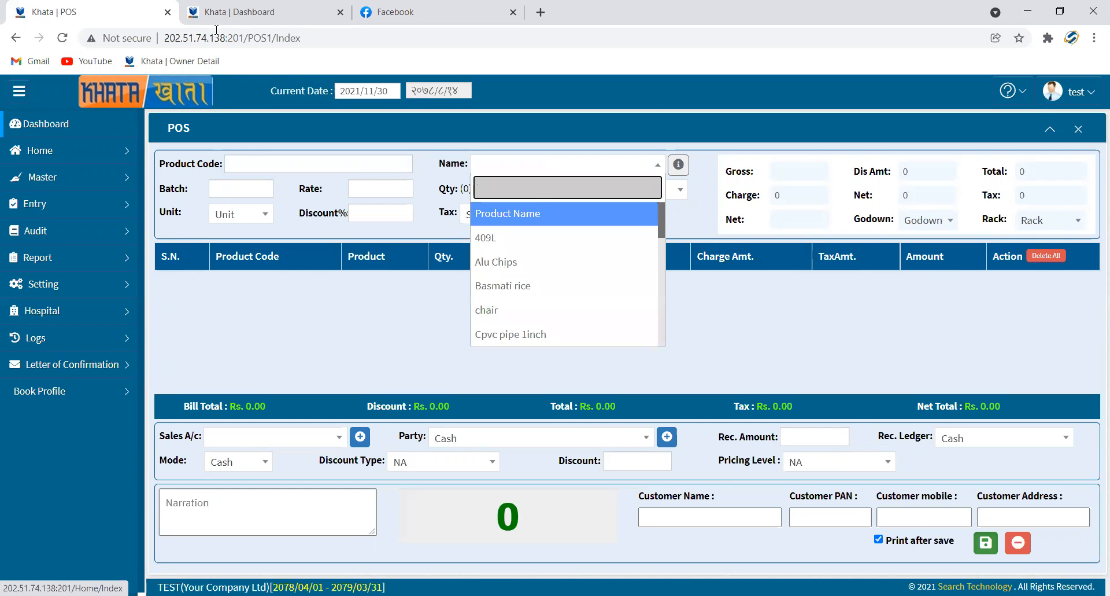
pyautogui.press('Down')
pyautogui.press('Down')
pyautogui.press('Down')
pyautogui.press('Down')
pyautogui.press('Down')
pyautogui.press('Down')
pyautogui.press('Down')
pyautogui.press('Down')
pyautogui.press('Down')
pyautogui.press('Down')
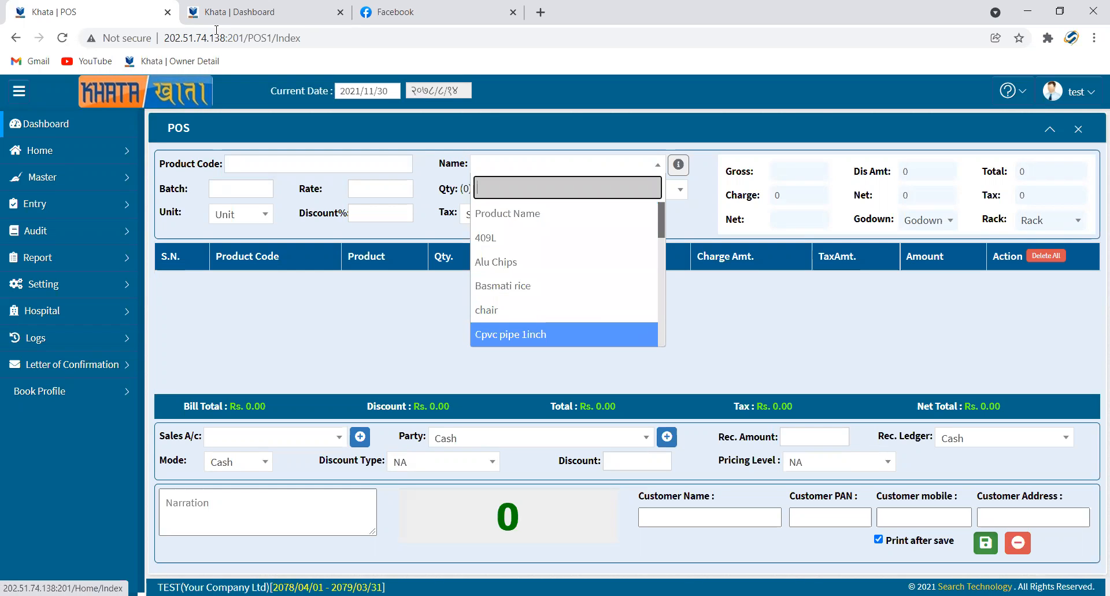
pyautogui.press('Up')
pyautogui.press('Up')
pyautogui.press('Up')
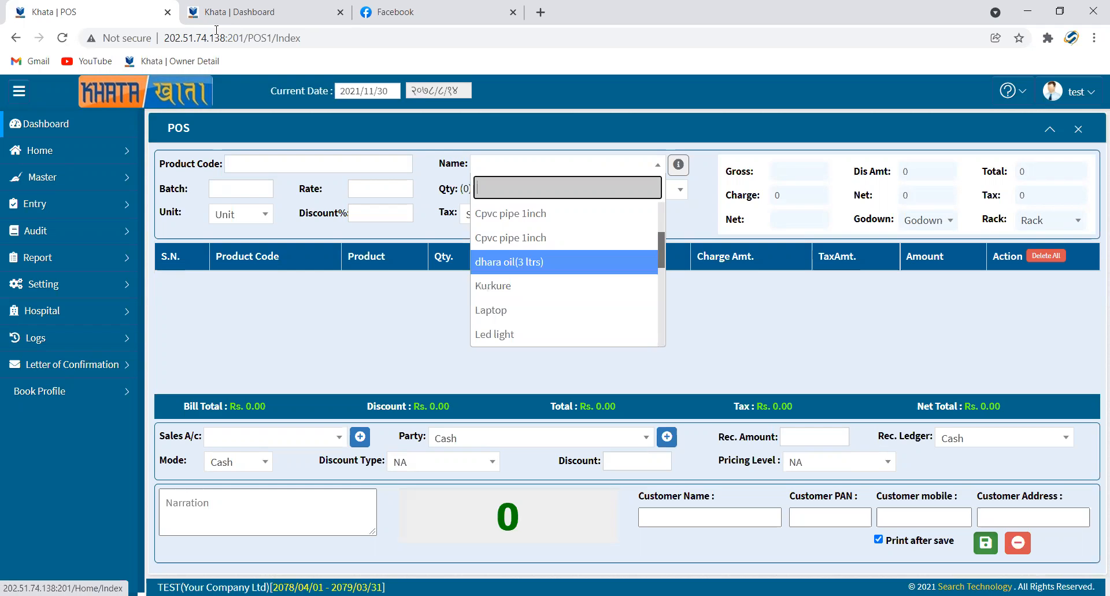
pyautogui.press('Return')
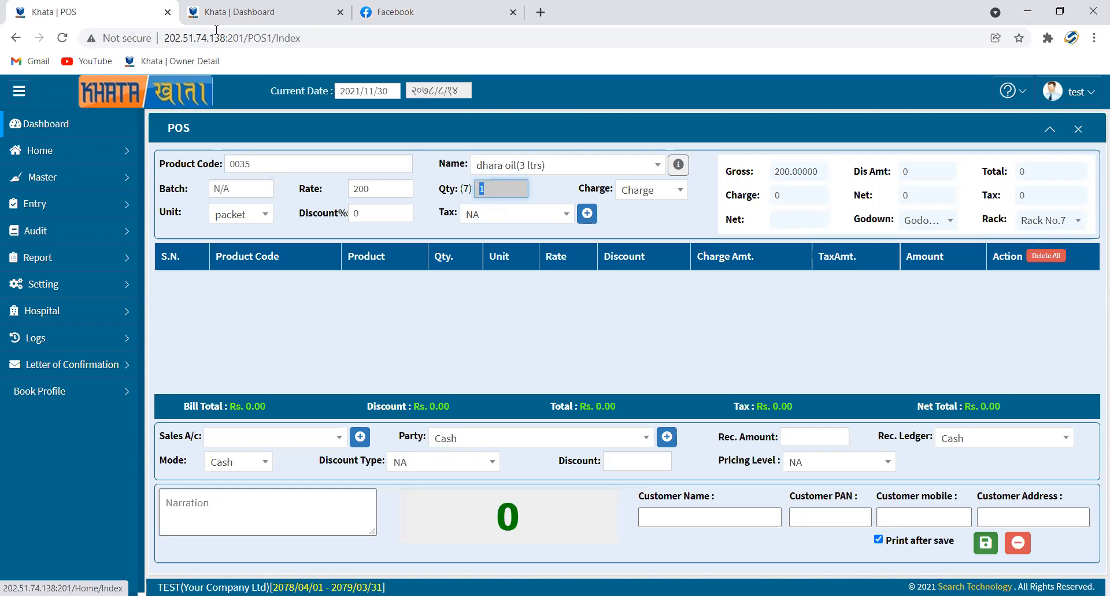
# Set the product quantity to 2 with packet as the unit, keeping the default rate
pyautogui.press('BackSpace')
pyautogui.write('2')
pyautogui.press('Tab')
pyautogui.press('Down')
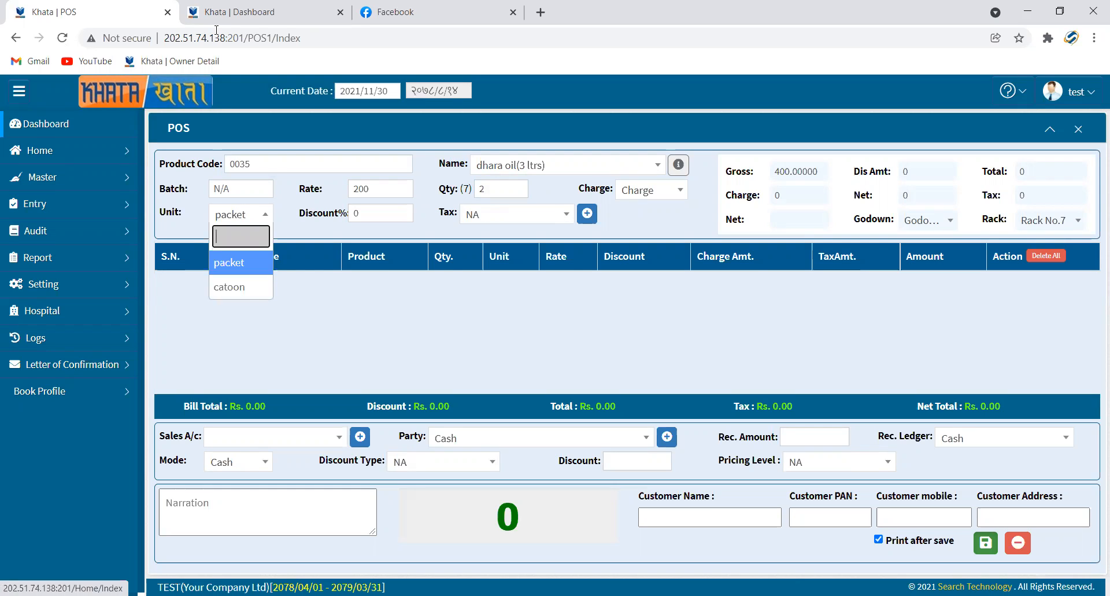
pyautogui.press('Return')
pyautogui.press('Tab')
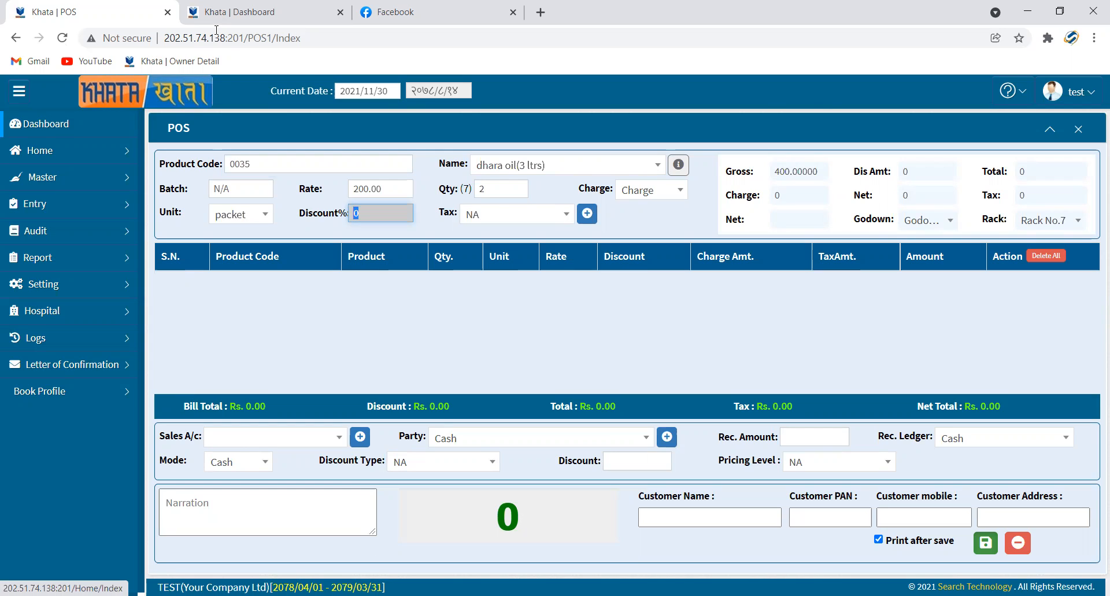
# Keep the item discount at 0, the default charge and tax NA, and add the item to the bill
pyautogui.press('Tab')
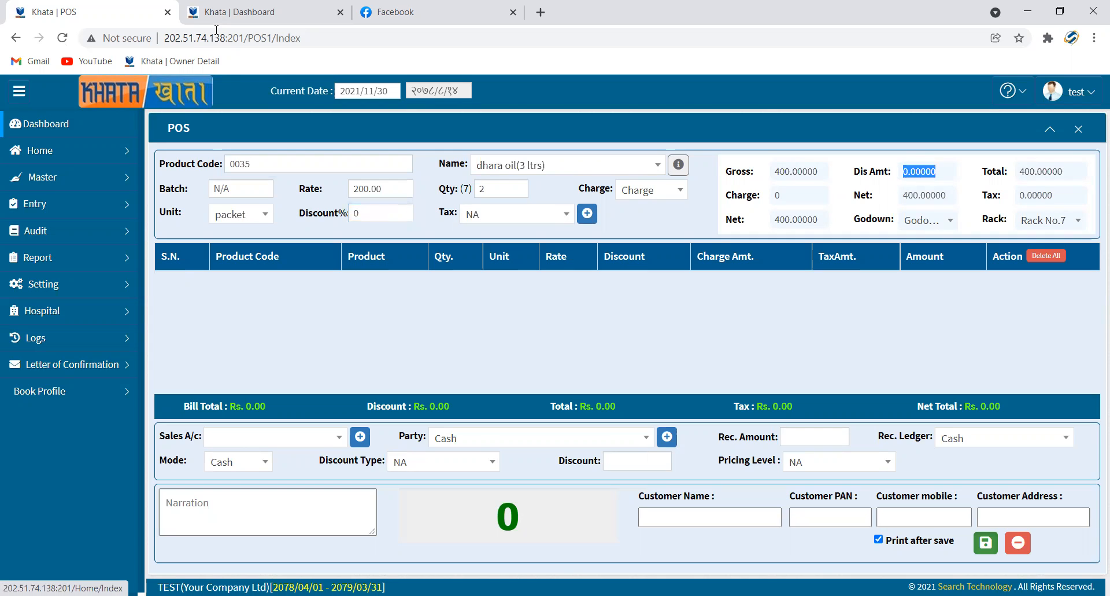
pyautogui.press('Tab')
pyautogui.press('space')
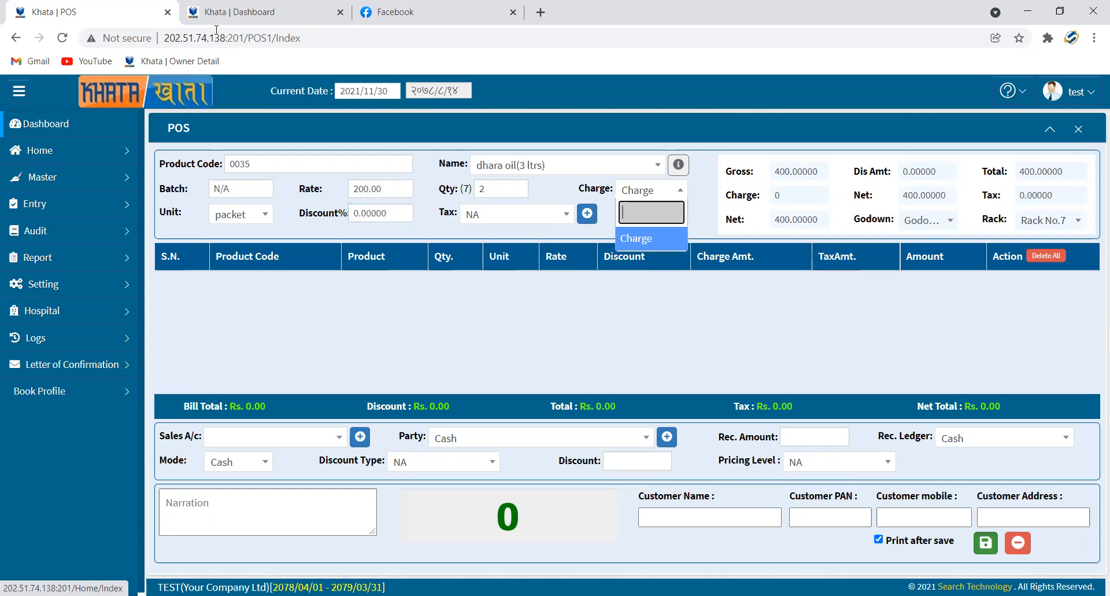
pyautogui.press('Return')
pyautogui.press('Tab')
pyautogui.press('space')
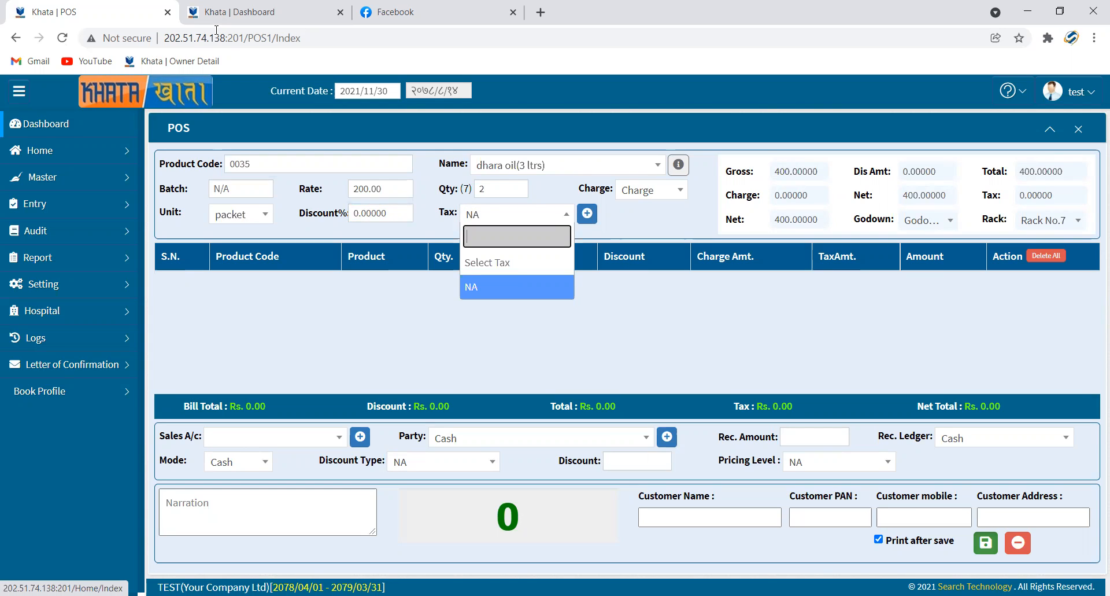
pyautogui.press('Return')
pyautogui.press('Return')
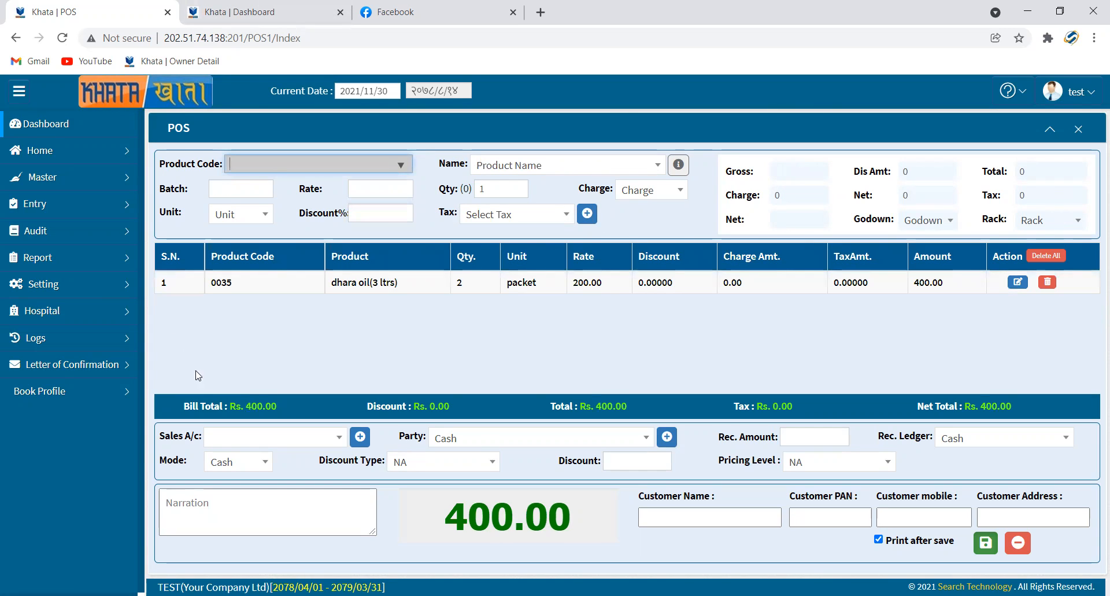
# Set the bill's sales account to Sales Account, the payment mode to Cash and the party to Cash
pyautogui.click(264, 436)
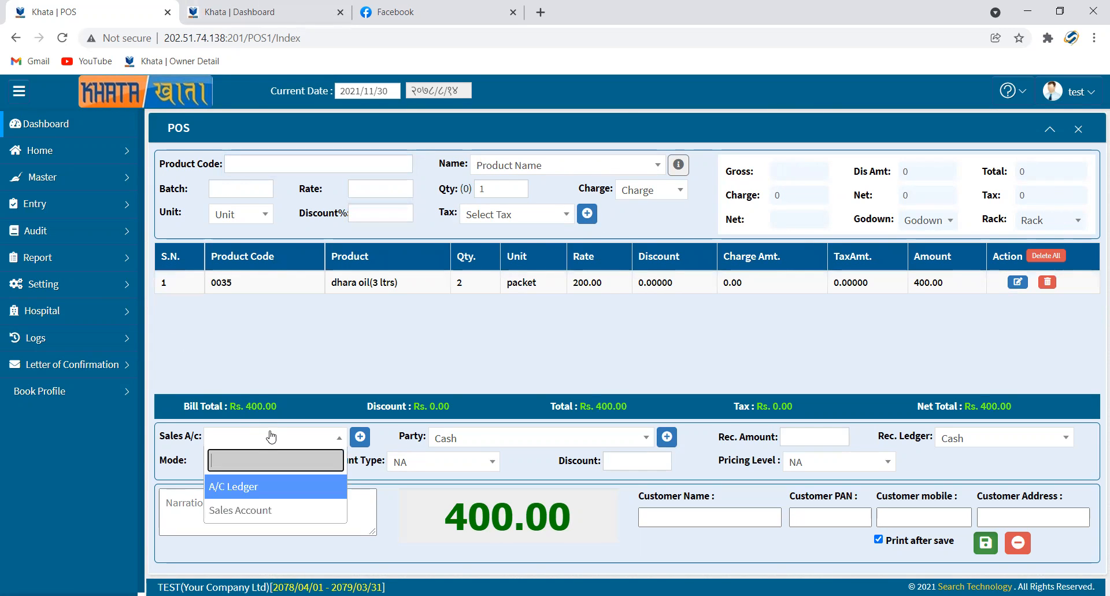
pyautogui.click(268, 503)
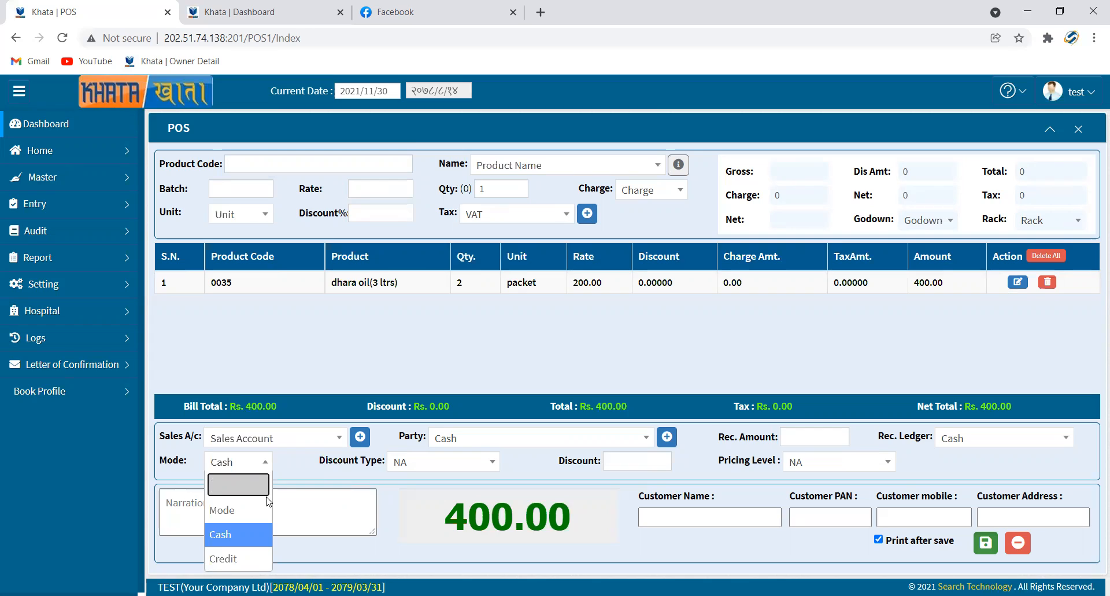
pyautogui.press('Return')
pyautogui.press('Return')
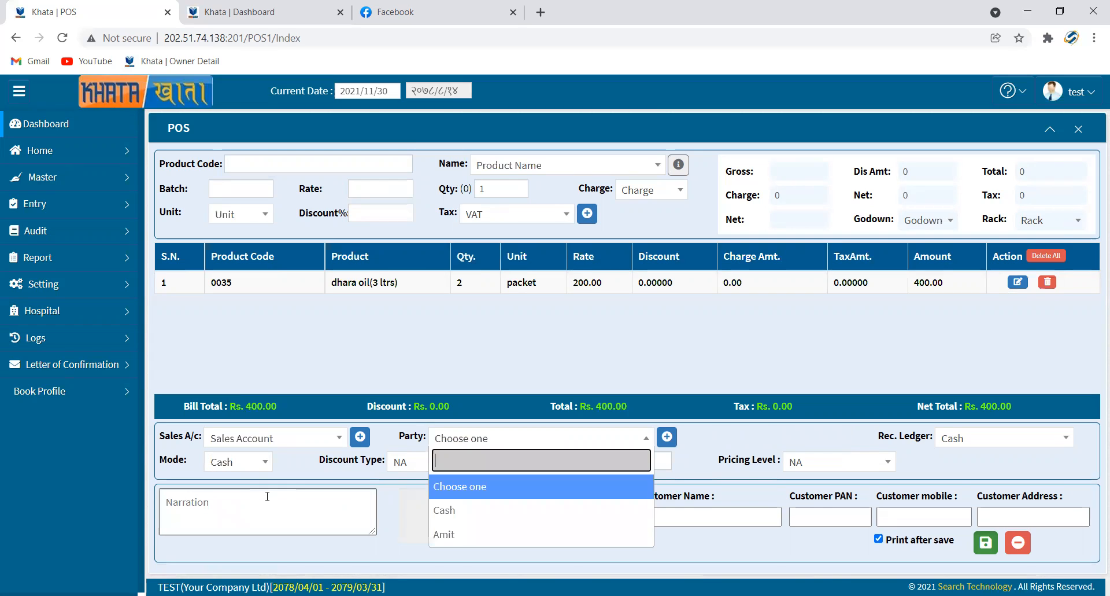
pyautogui.press('Down')
pyautogui.press('Return')
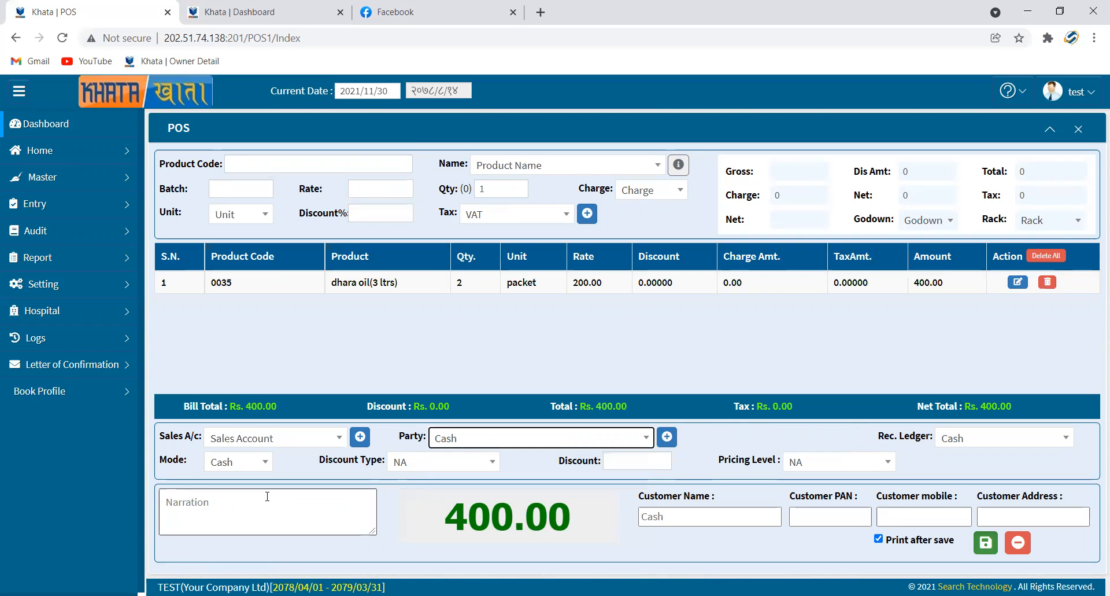
# Set the bill's discount type to NA and discount to 0, keeping the pricing level at NA
pyautogui.press('Return')
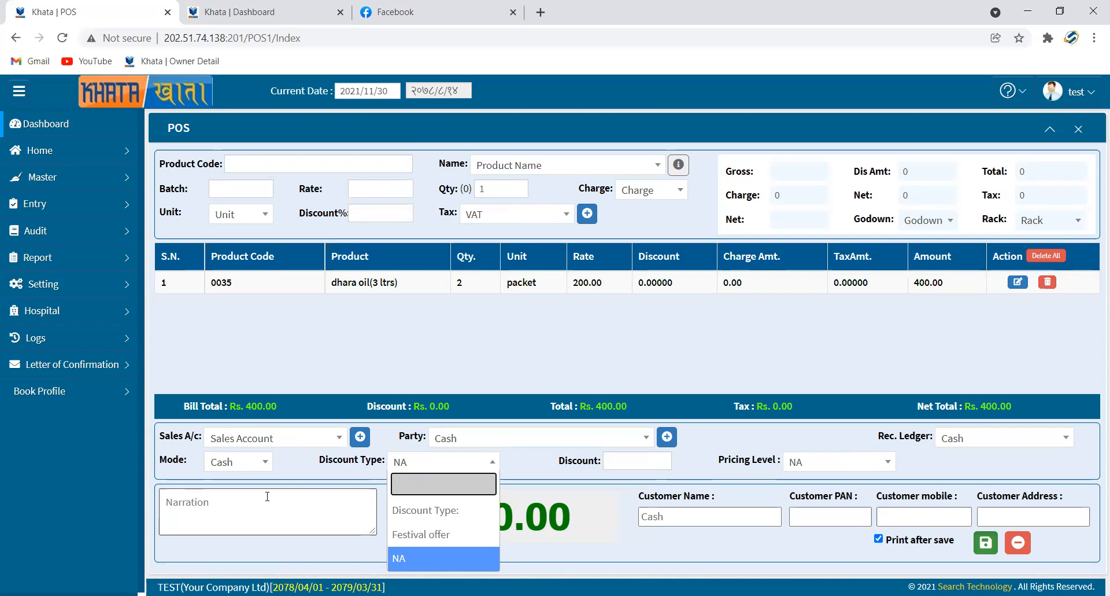
pyautogui.press('Return')
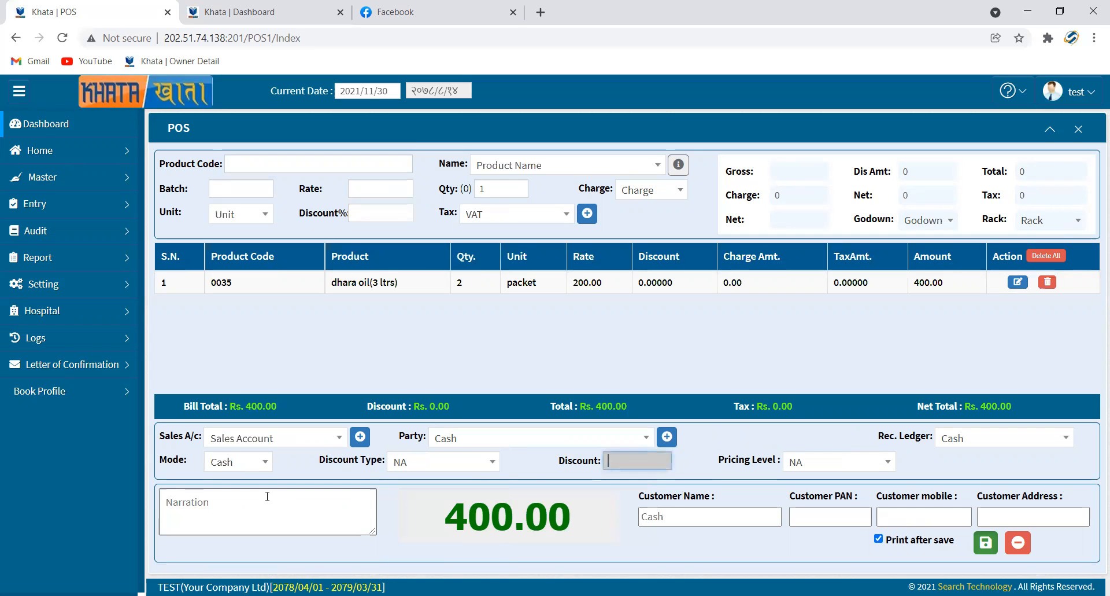
pyautogui.write('0')
pyautogui.press('Return')
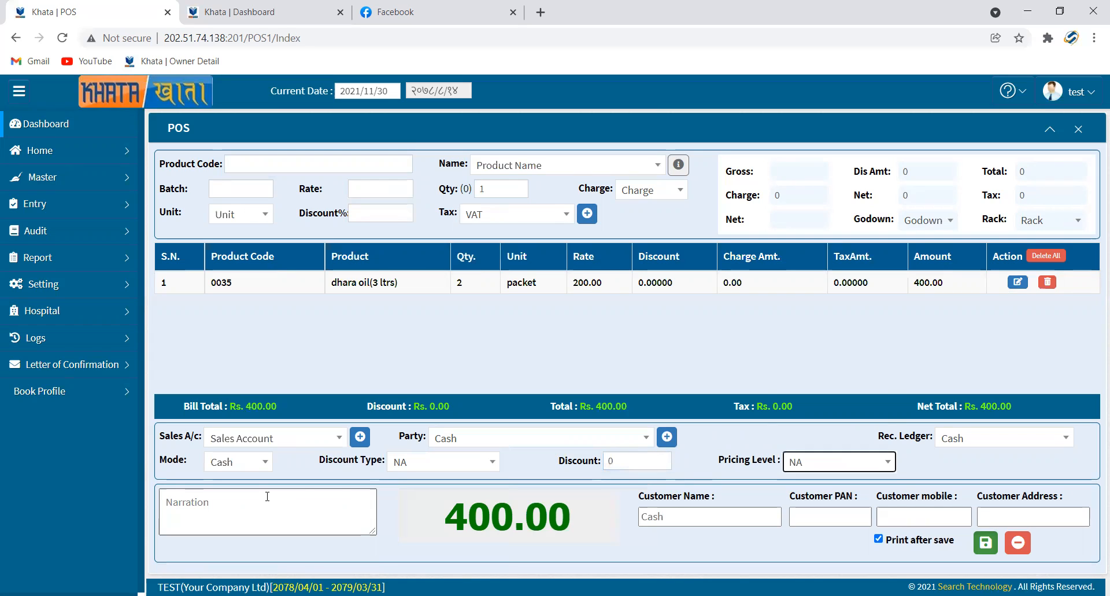
pyautogui.press('Return')
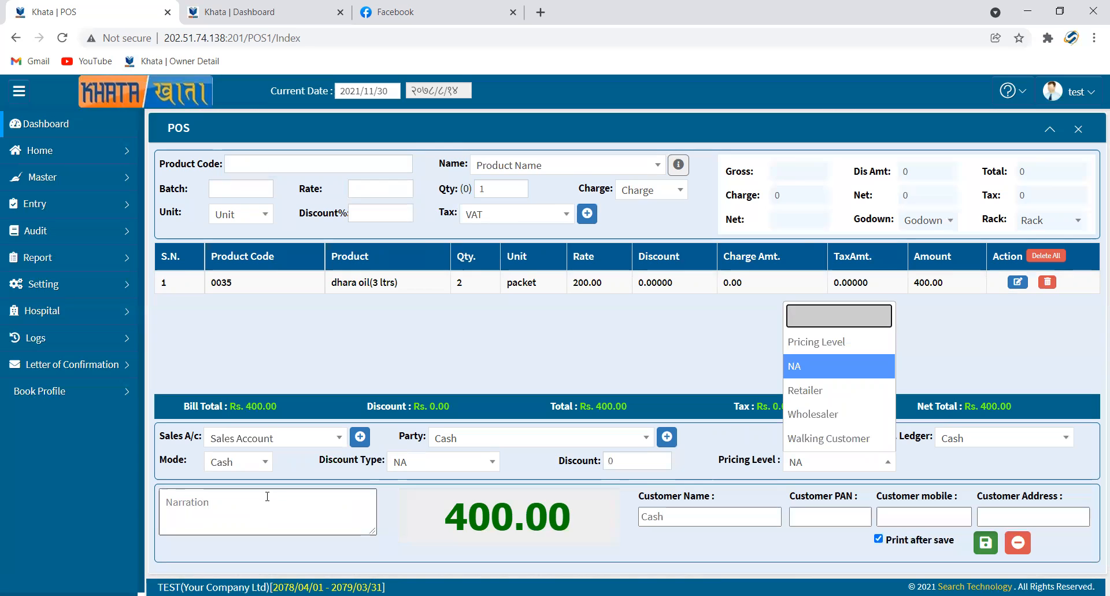
pyautogui.press('Escape')
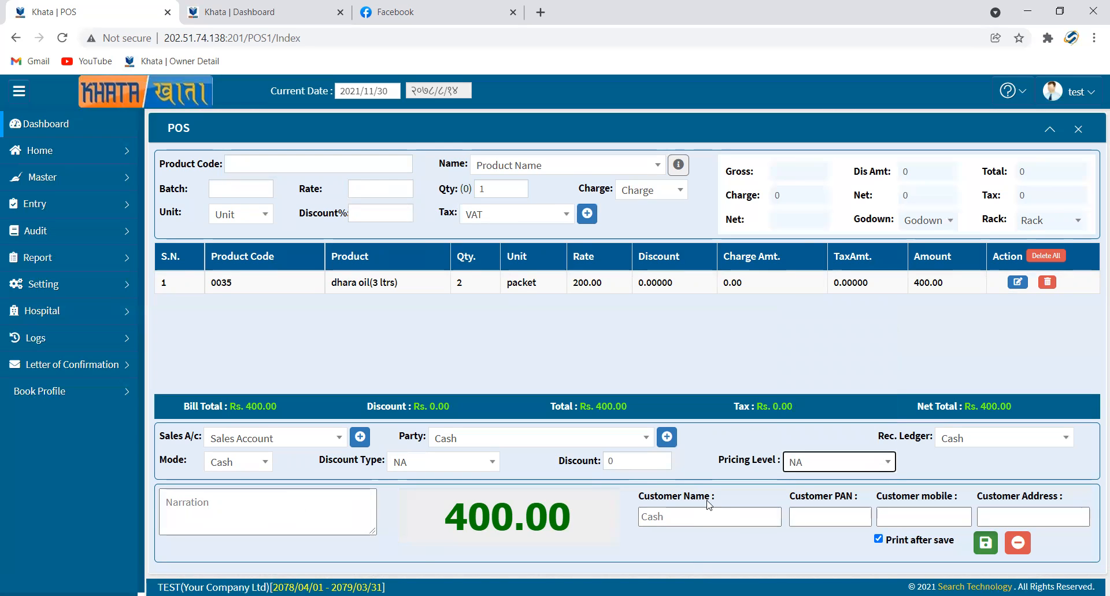
pyautogui.click(682, 518)
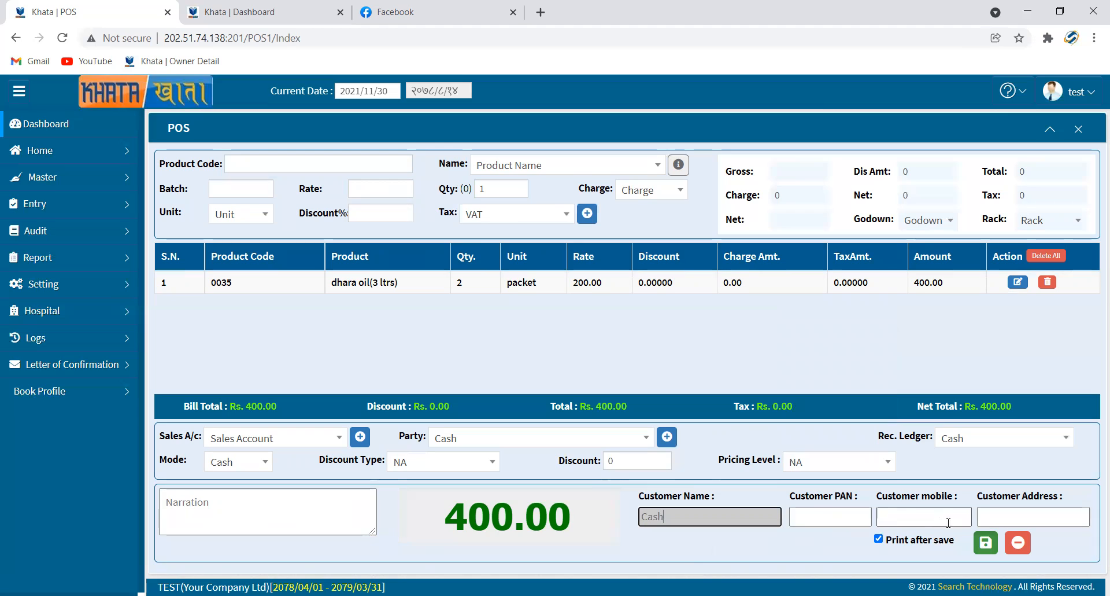
pyautogui.click(230, 522)
pyautogui.moveTo(444, 516); pyautogui.dragTo(571, 523)
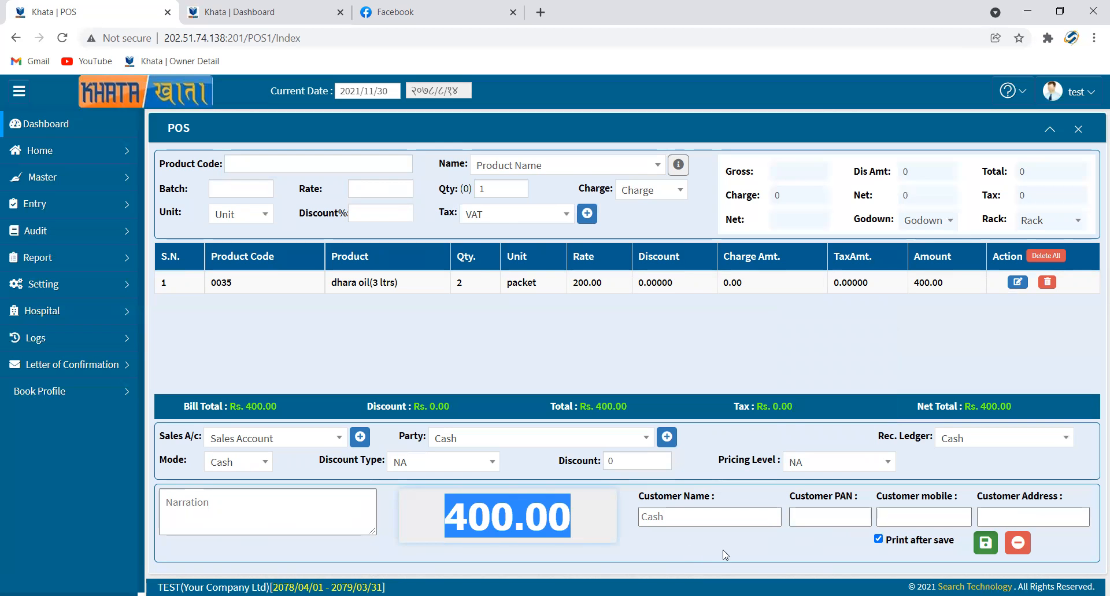
pyautogui.click(764, 550)
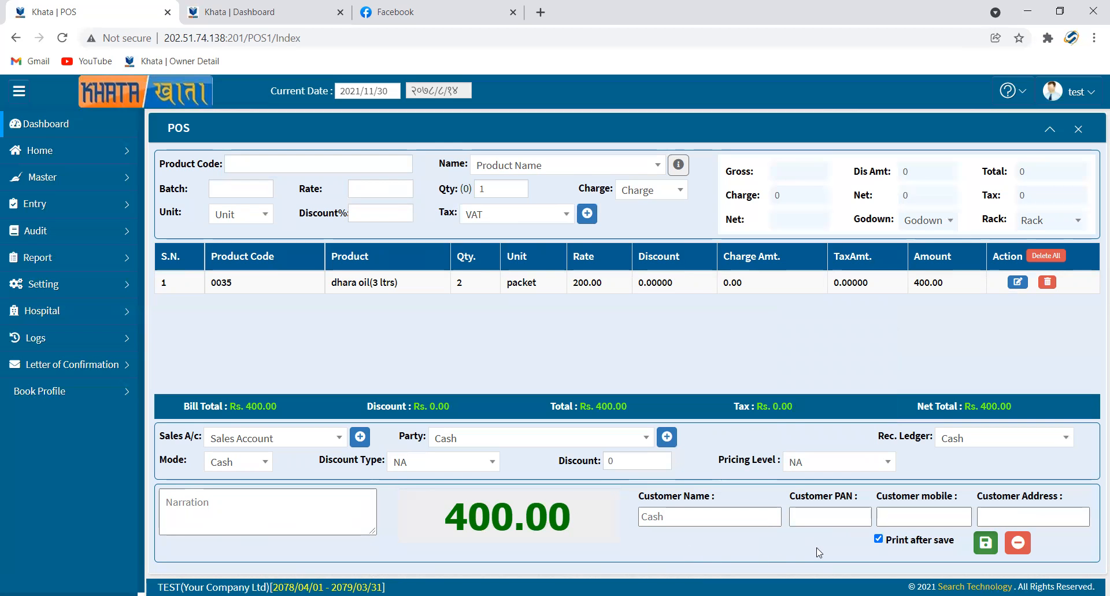
# Save the POS bill, confirm the save, and decline reprinting the saved bill
pyautogui.click(985, 542)
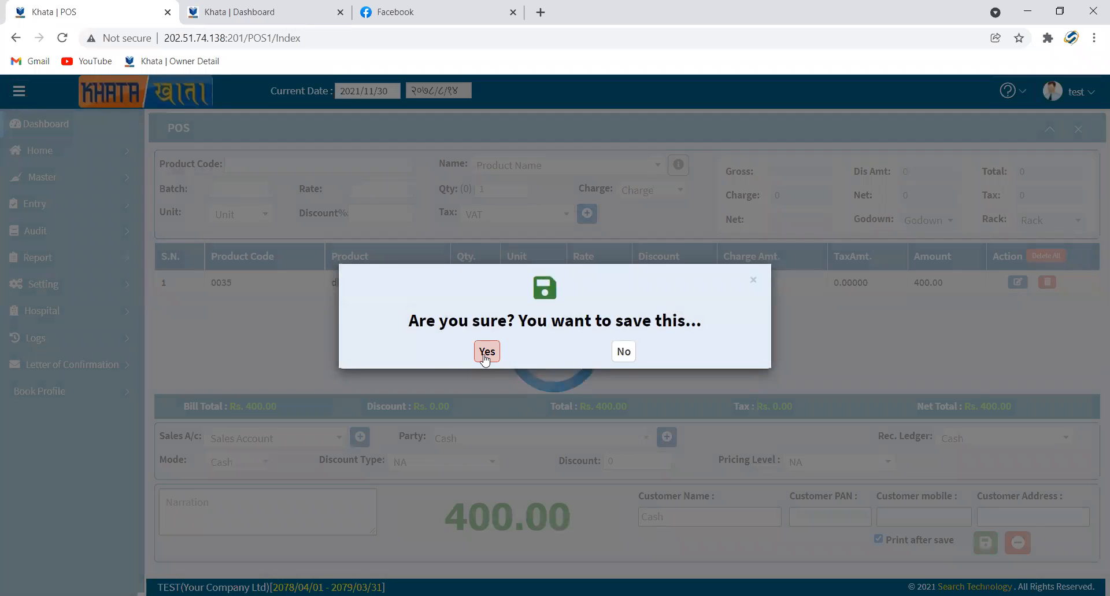
pyautogui.click(487, 351)
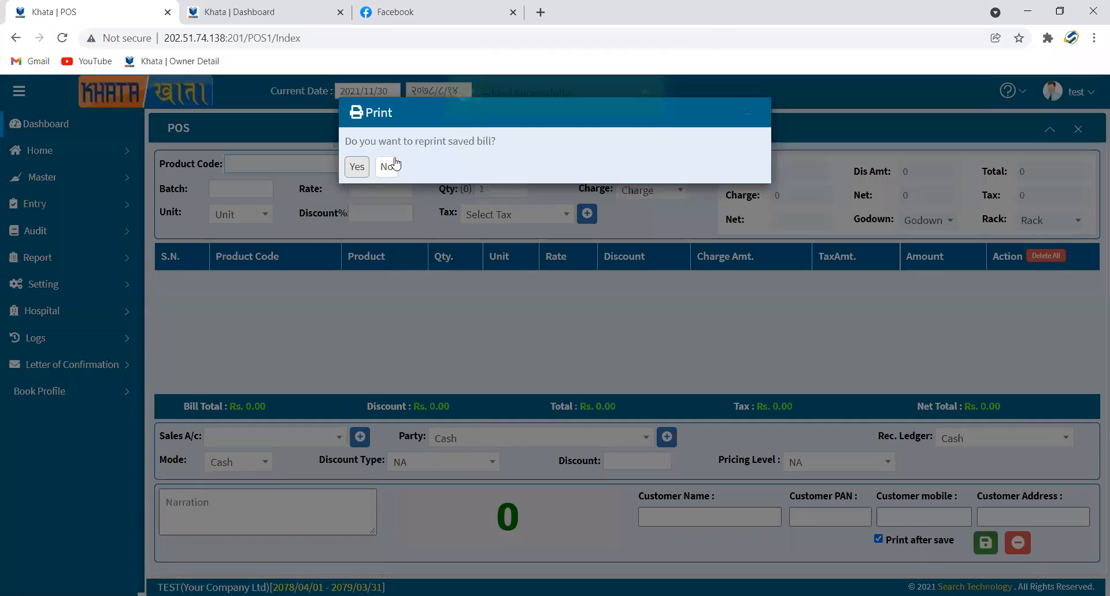
pyautogui.click(394, 166)
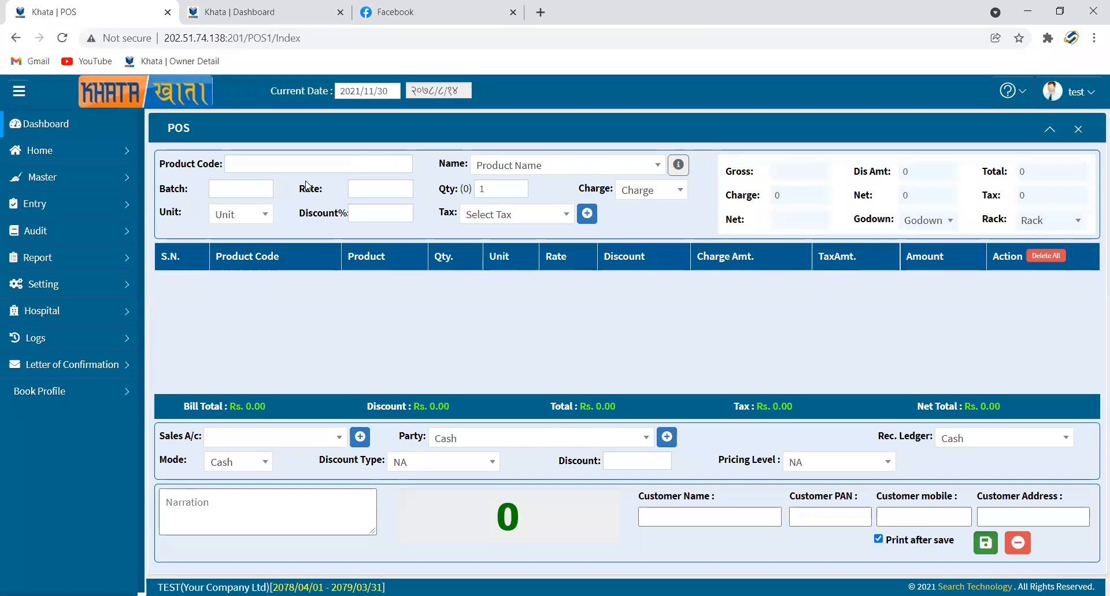
# Open the Sales Report from the statement reports
pyautogui.click(98, 258)
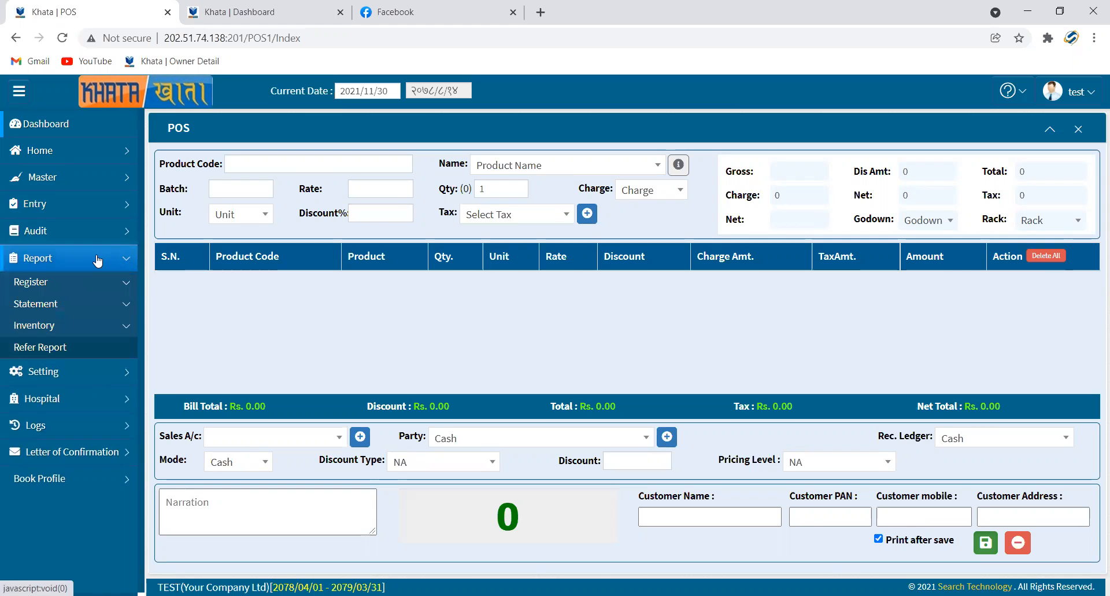
pyautogui.click(74, 311)
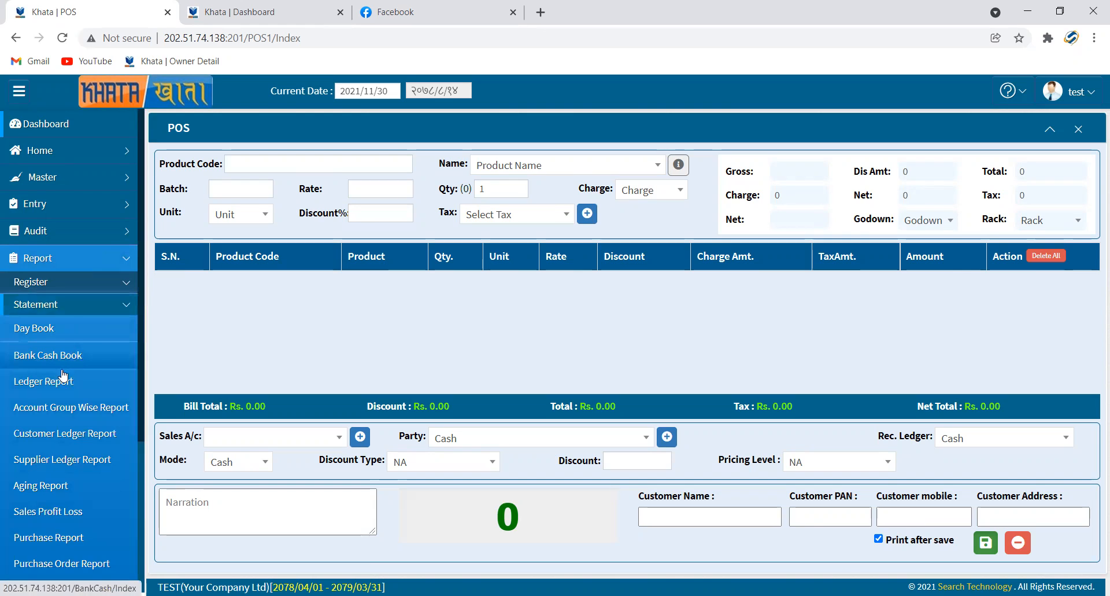
pyautogui.scroll(-1, 61, 373)
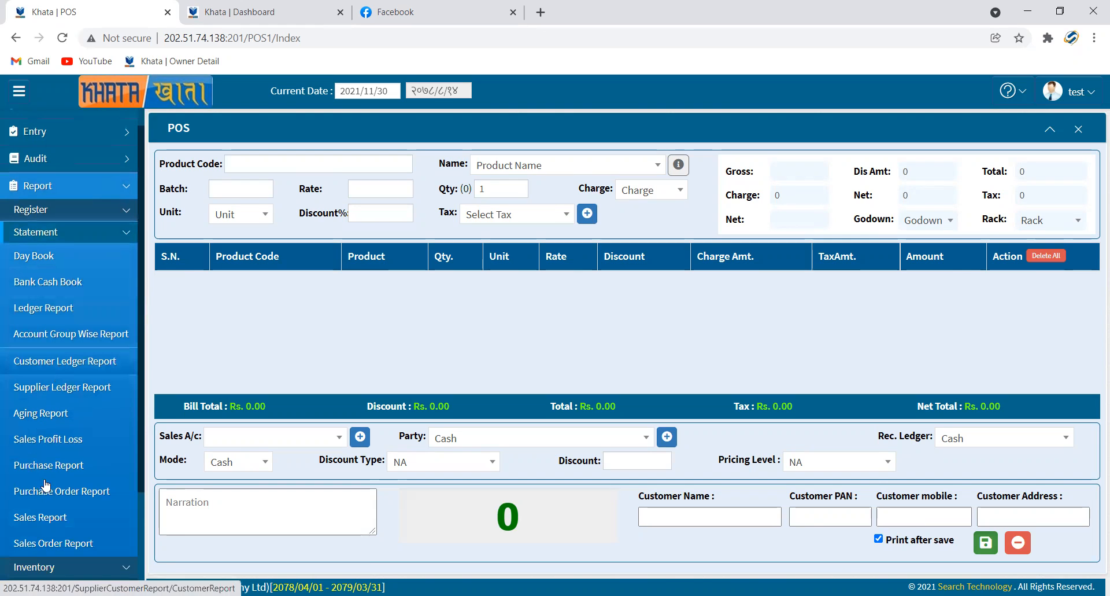
pyautogui.click(58, 517)
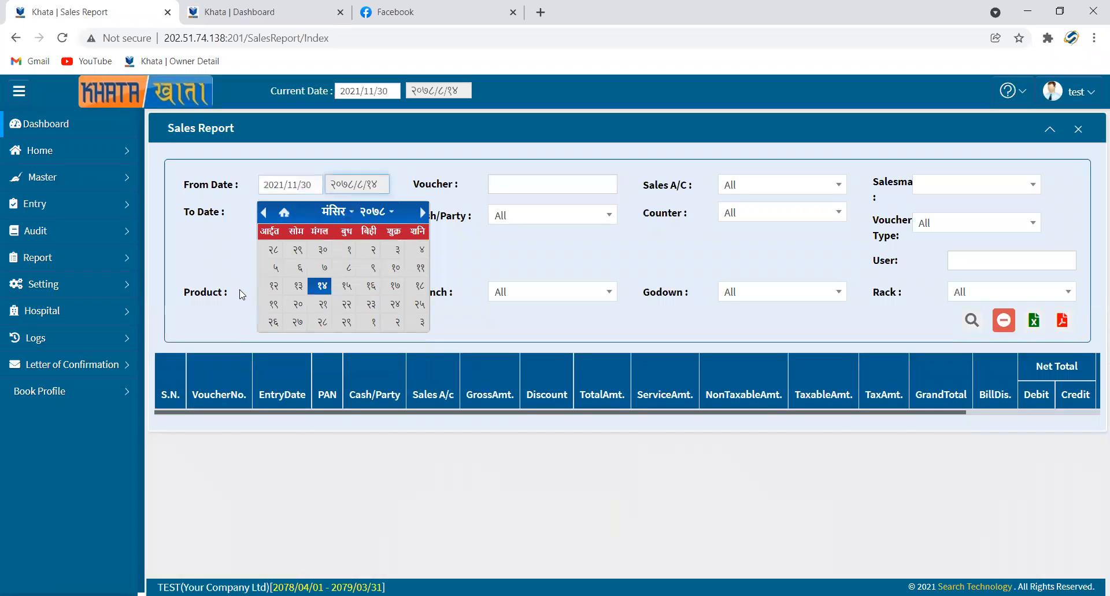
# Generate the sales report for 2021/11/30 with the filters kept at All, and check its gross amount total
pyautogui.press('Tab')
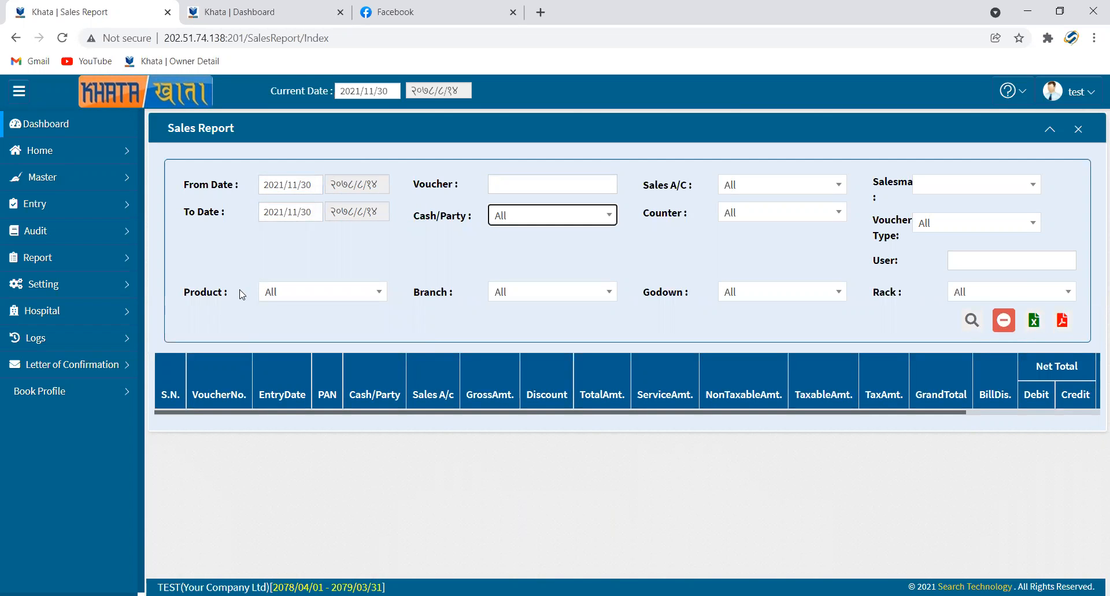
pyautogui.press('Down')
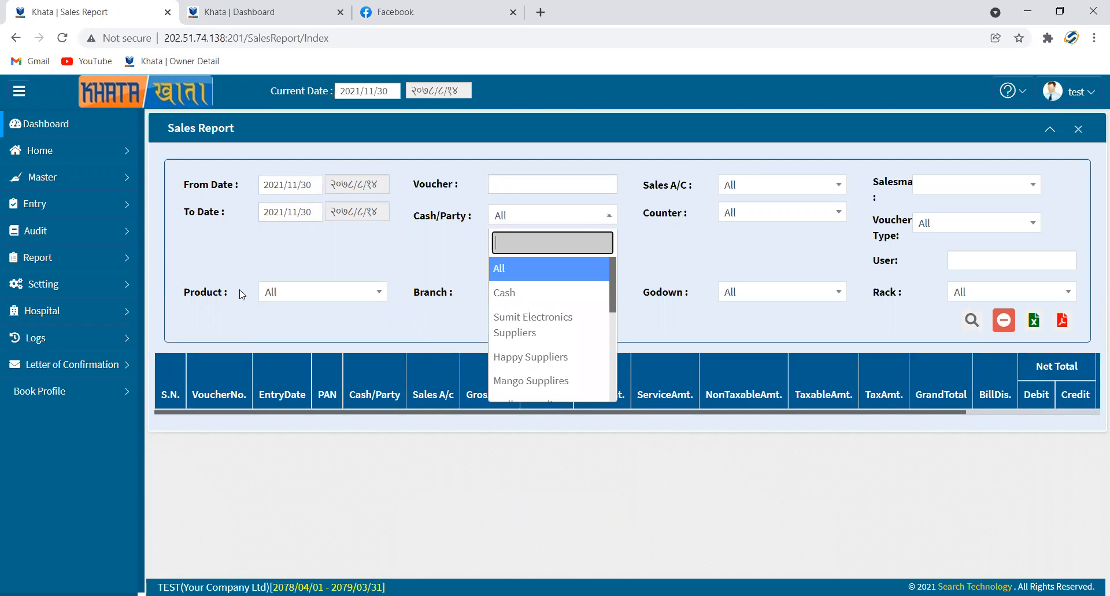
pyautogui.press('Return')
pyautogui.press('Tab')
pyautogui.press('Down')
pyautogui.press('Return')
pyautogui.press('Tab')
pyautogui.press('Down')
pyautogui.press('Return')
pyautogui.press('Return')
pyautogui.press('Return')
pyautogui.press('Return')
pyautogui.press('Return')
pyautogui.press('Return')
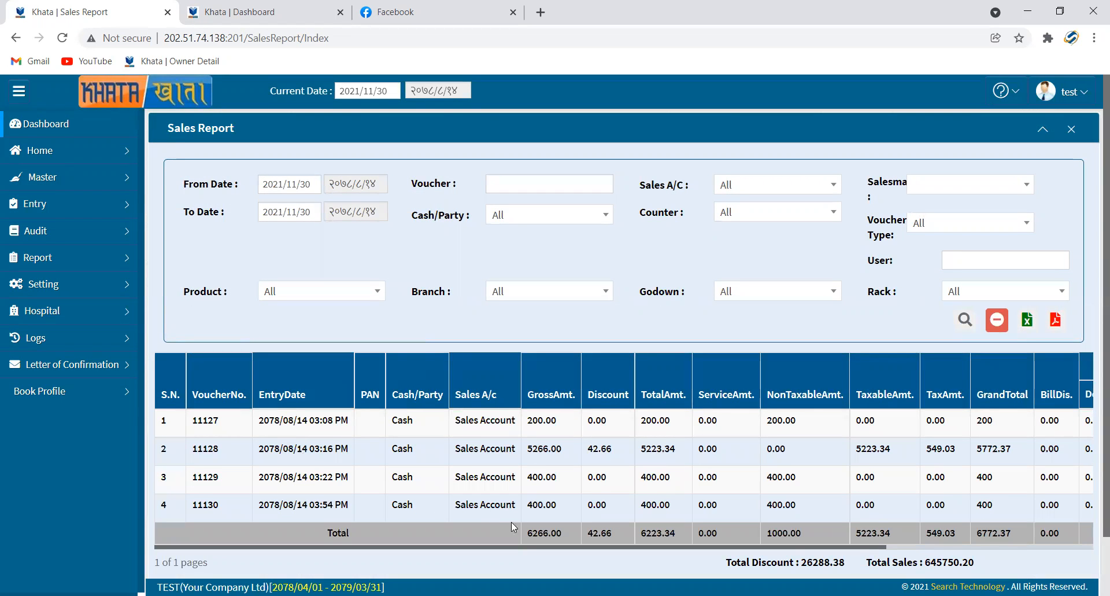
pyautogui.moveTo(533, 538); pyautogui.dragTo(549, 537)
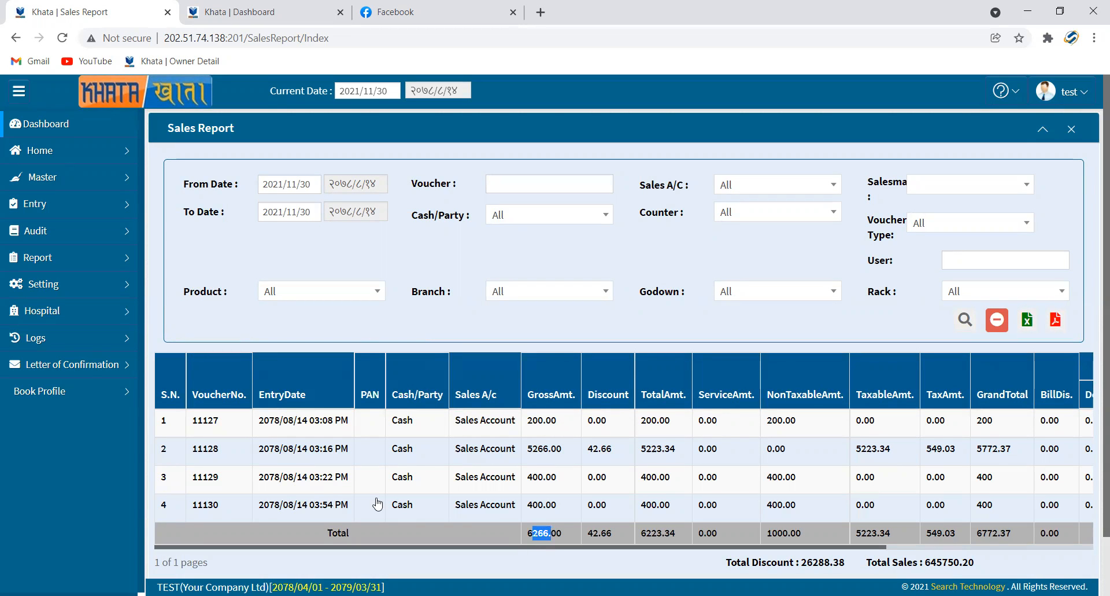
# Check the latest POS sale's amounts and voucher type in the sales report, and view its item details
pyautogui.moveTo(185, 510); pyautogui.dragTo(565, 513)
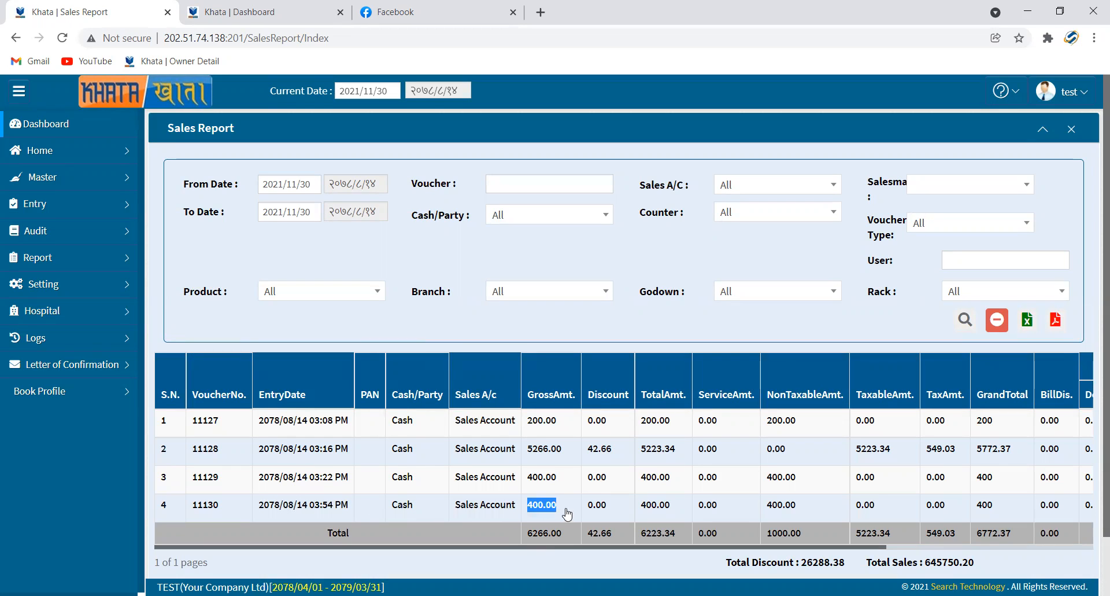
pyautogui.moveTo(809, 501); pyautogui.dragTo(764, 508)
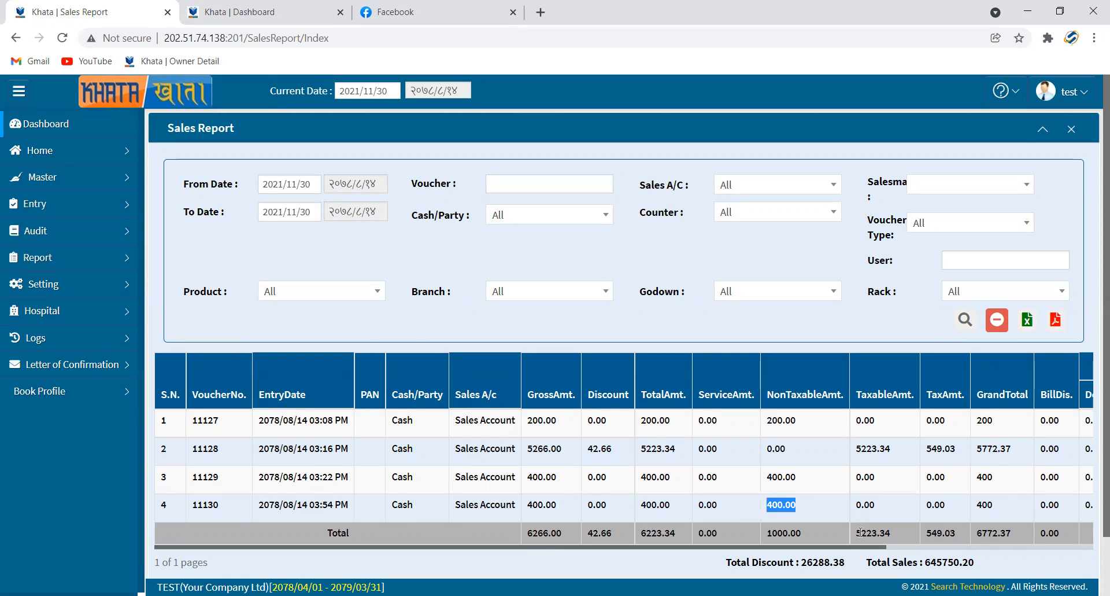
pyautogui.moveTo(867, 546); pyautogui.dragTo(976, 543)
pyautogui.click(1075, 511)
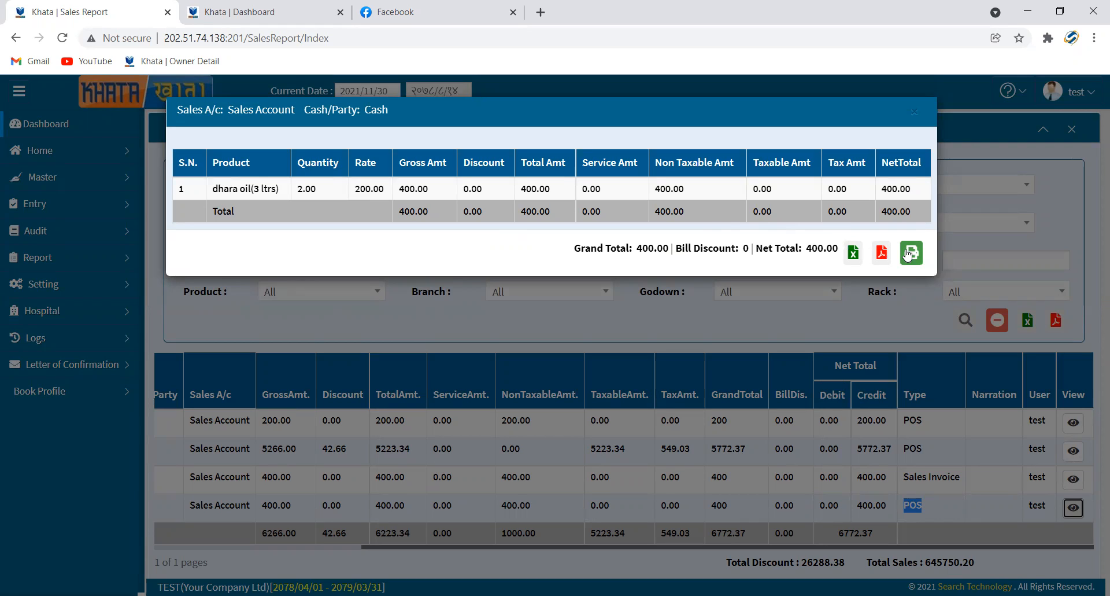
pyautogui.click(916, 113)
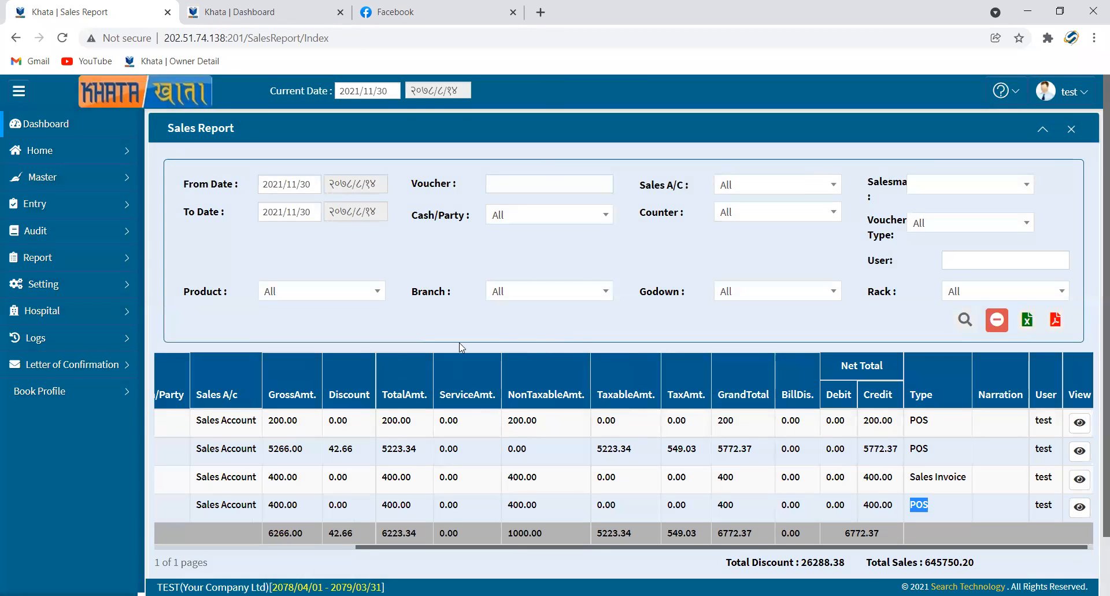
# Open the Stock Report from the inventory reports
pyautogui.click(22, 261)
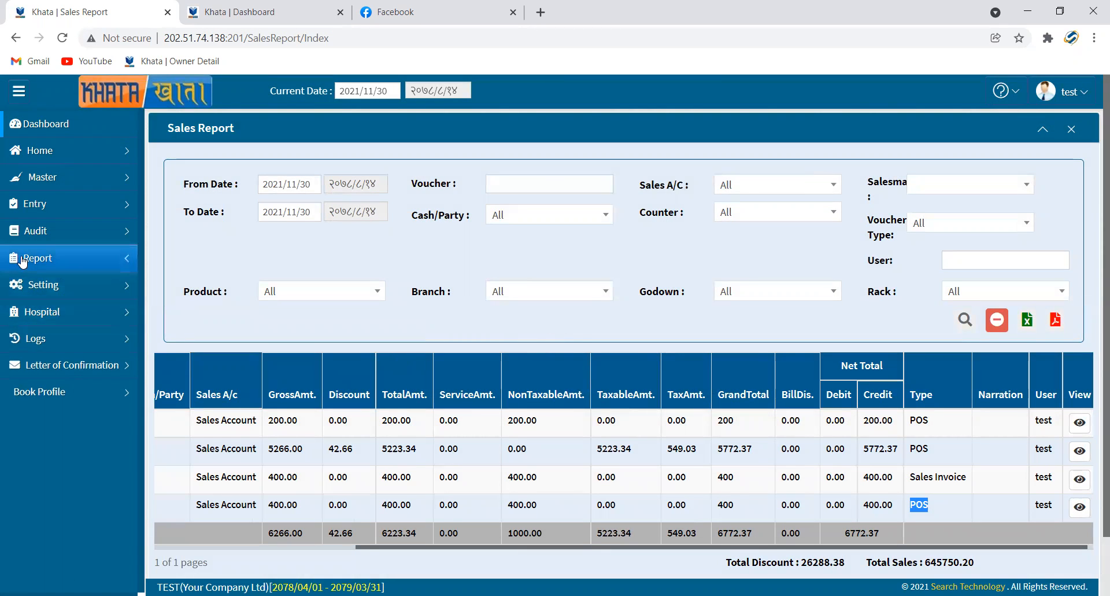
pyautogui.click(66, 327)
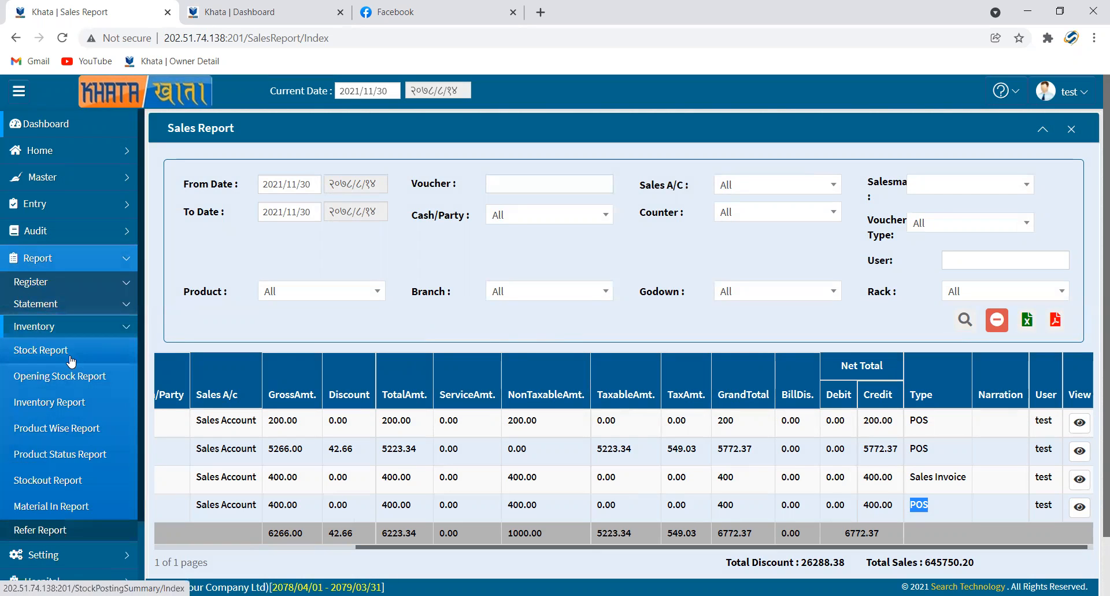
pyautogui.click(72, 359)
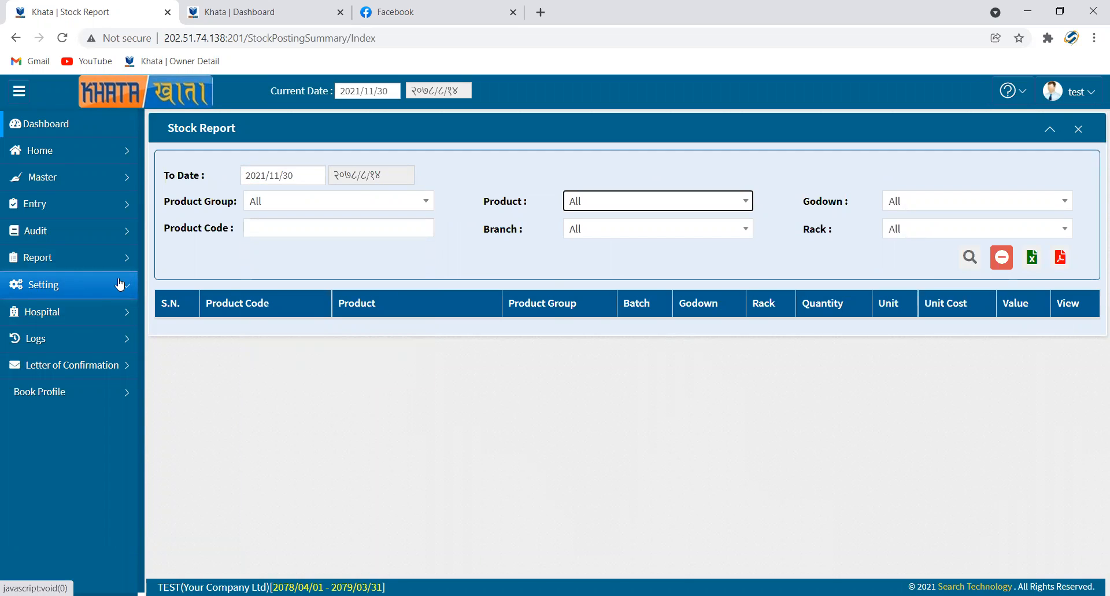
# Keep the stock report's product, branch, godown and rack filters at All
pyautogui.press('Return')
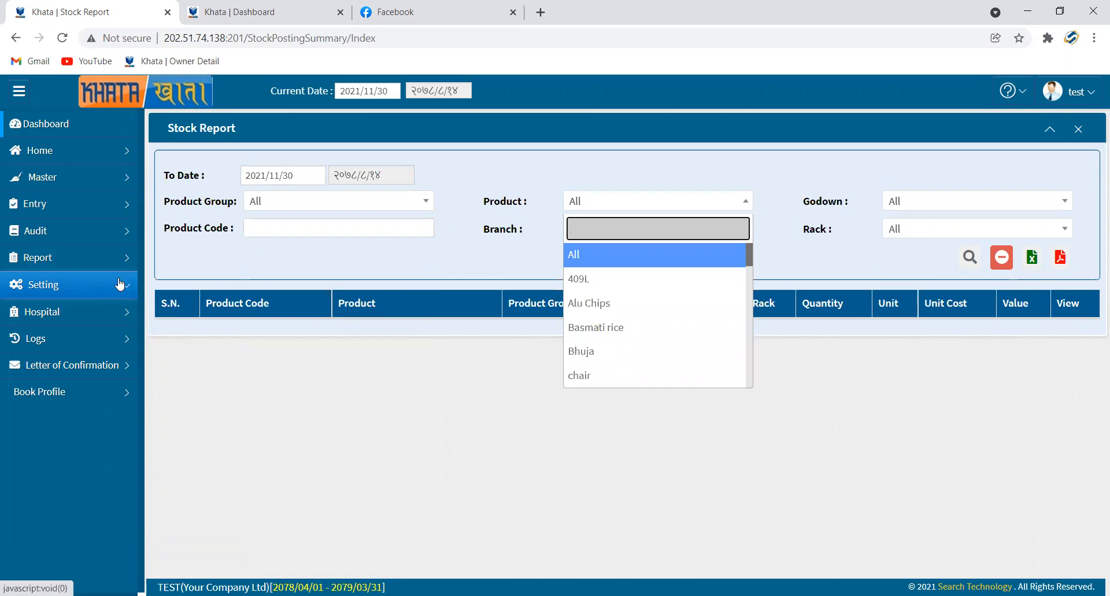
pyautogui.press('Tab')
pyautogui.press('Return')
pyautogui.press('Return')
pyautogui.press('Tab')
pyautogui.press('Return')
pyautogui.press('Return')
pyautogui.press('Tab')
pyautogui.press('Return')
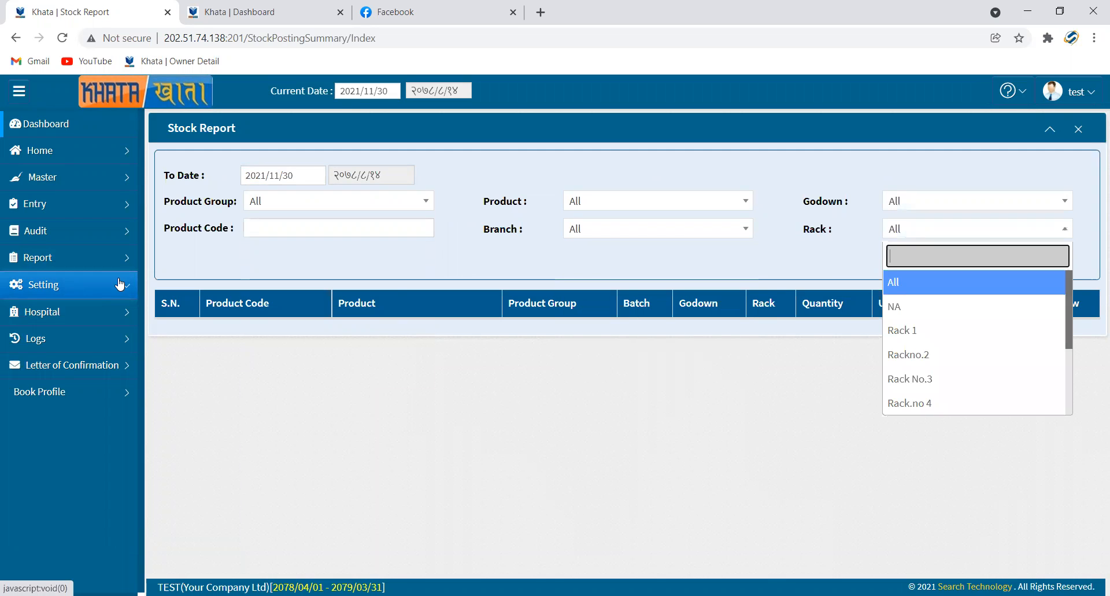
pyautogui.press('Return')
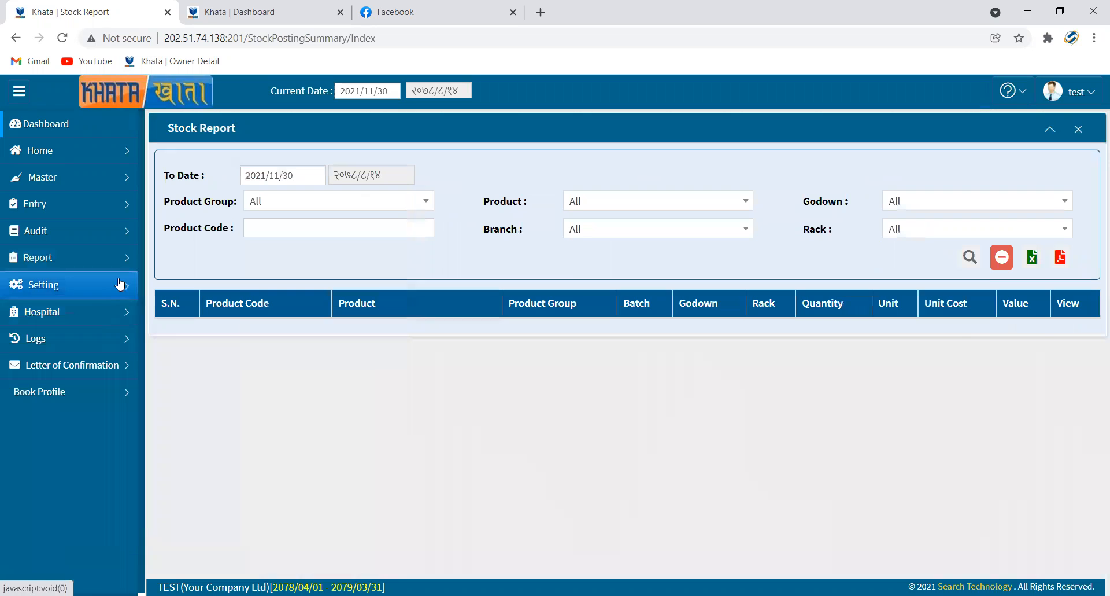
# Inspect the Stock Report page with the browser's developer tools and reload it
pyautogui.rightClick(447, 414)
pyautogui.click(481, 410)
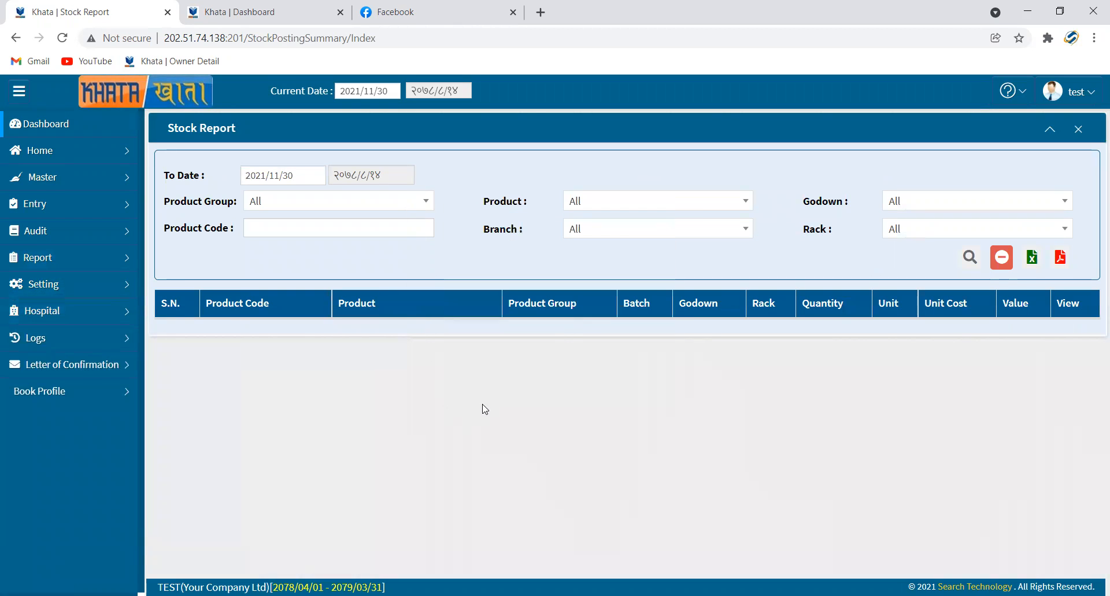
pyautogui.rightClick(460, 385)
pyautogui.click(507, 579)
pyautogui.click(336, 375)
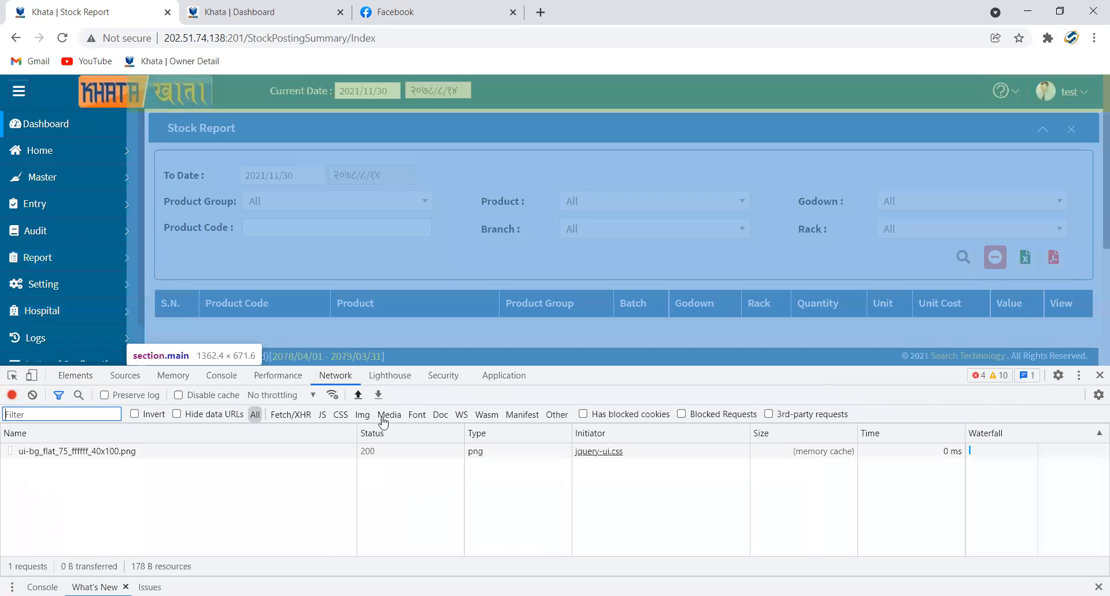
pyautogui.hotkey('ctrl', 'r')
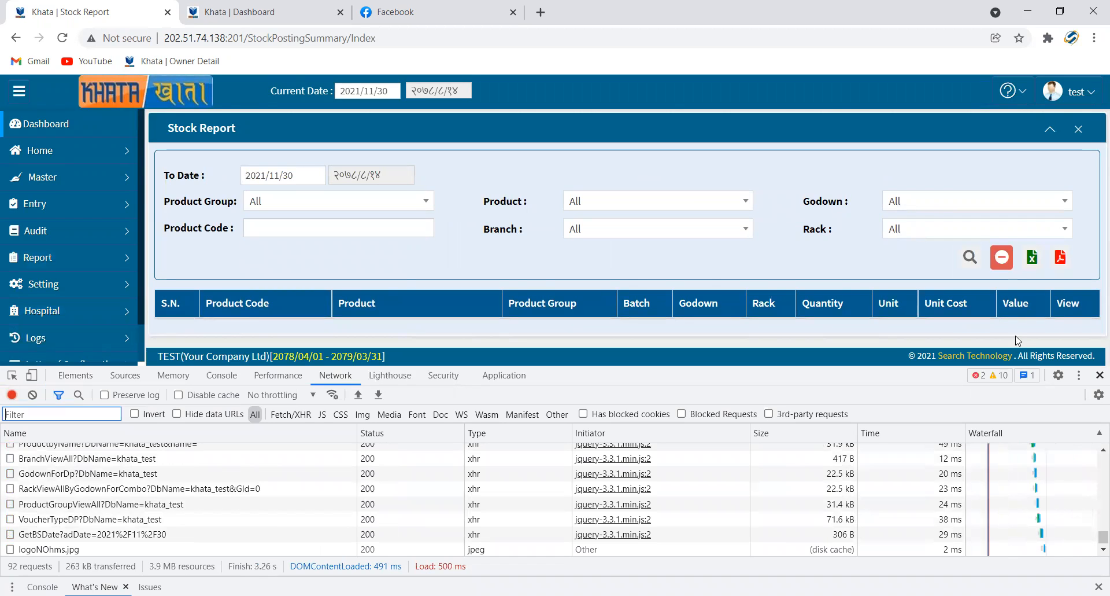
# Generate the stock report for 2021/11/30 without the developer tools, and check the quantity, unit cost and value of dhara oil(3 ltrs)
pyautogui.click(970, 257)
pyautogui.press('F12')
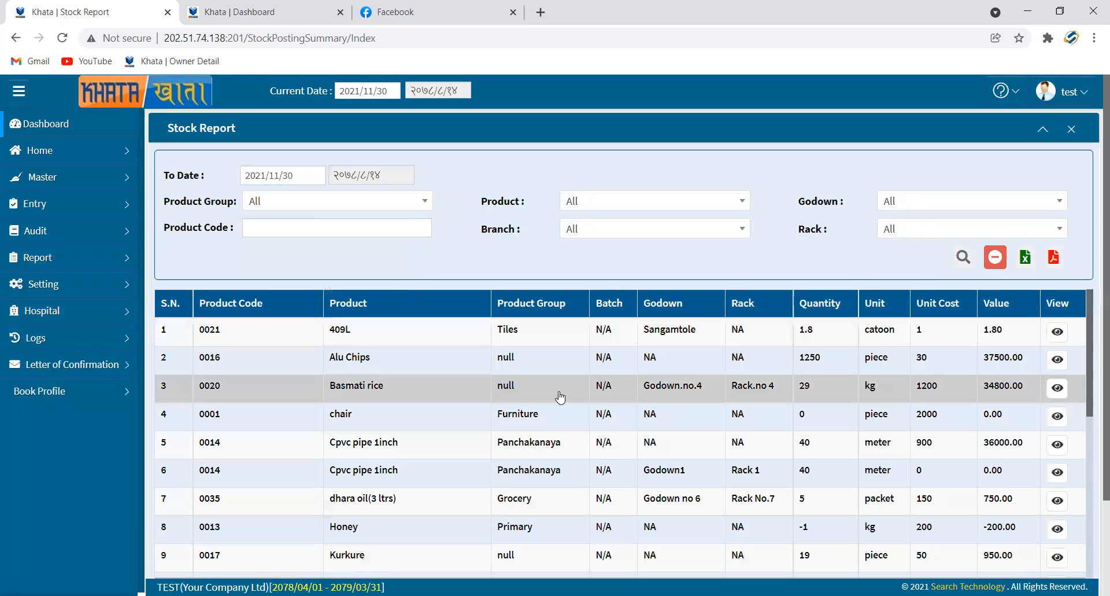
pyautogui.scroll(-2, 508, 392)
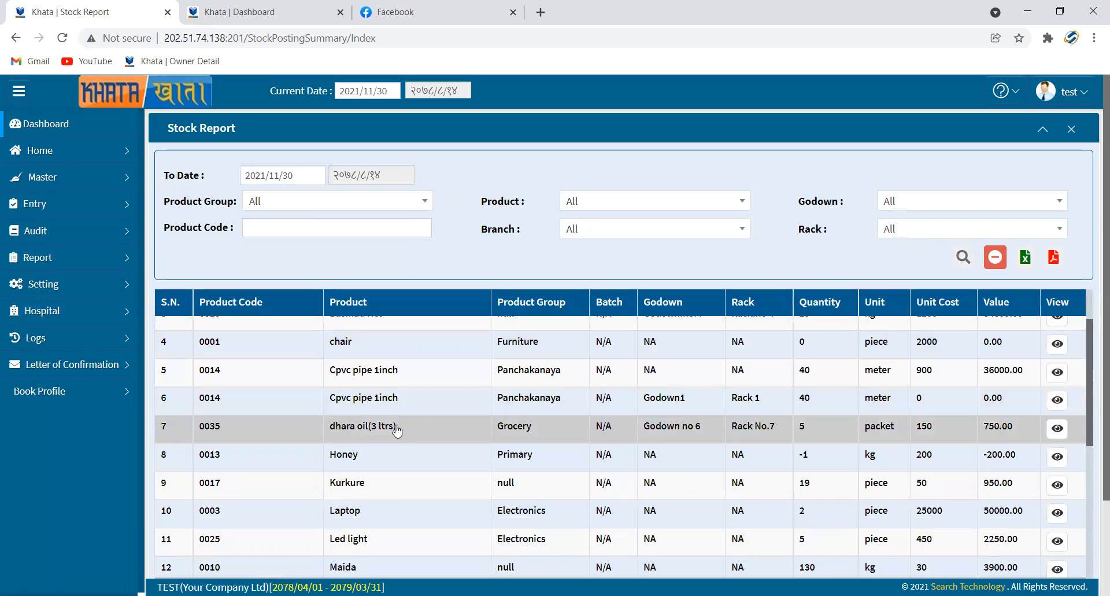
pyautogui.moveTo(398, 427); pyautogui.dragTo(333, 432)
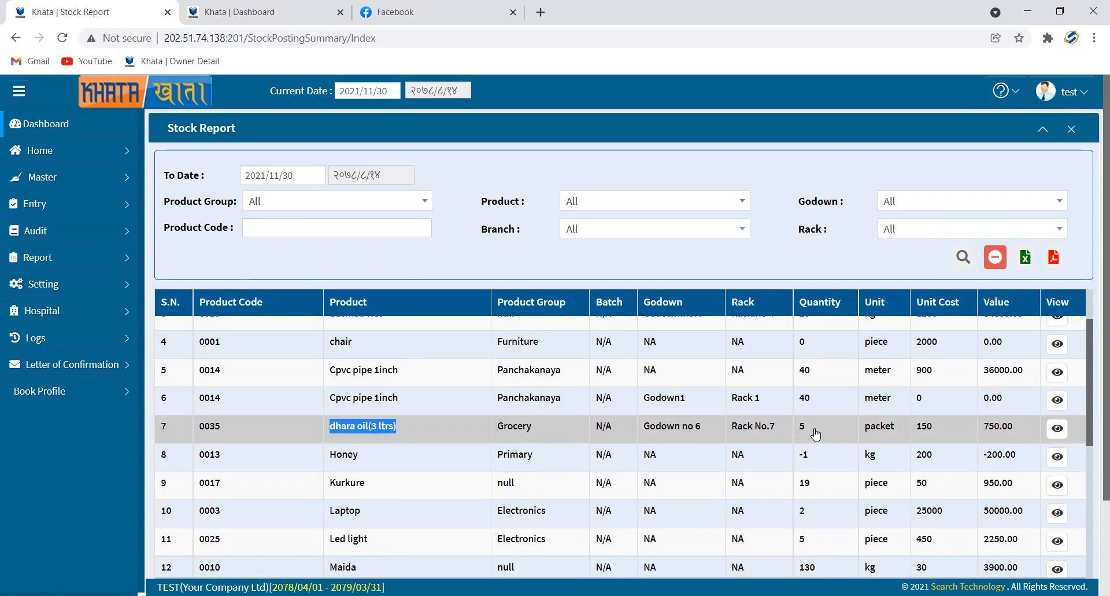
pyautogui.moveTo(812, 428); pyautogui.dragTo(798, 427)
pyautogui.moveTo(897, 429)
pyautogui.mouseDown()
pyautogui.moveTo(875, 429)
pyautogui.moveTo(890, 427)
pyautogui.mouseUp()
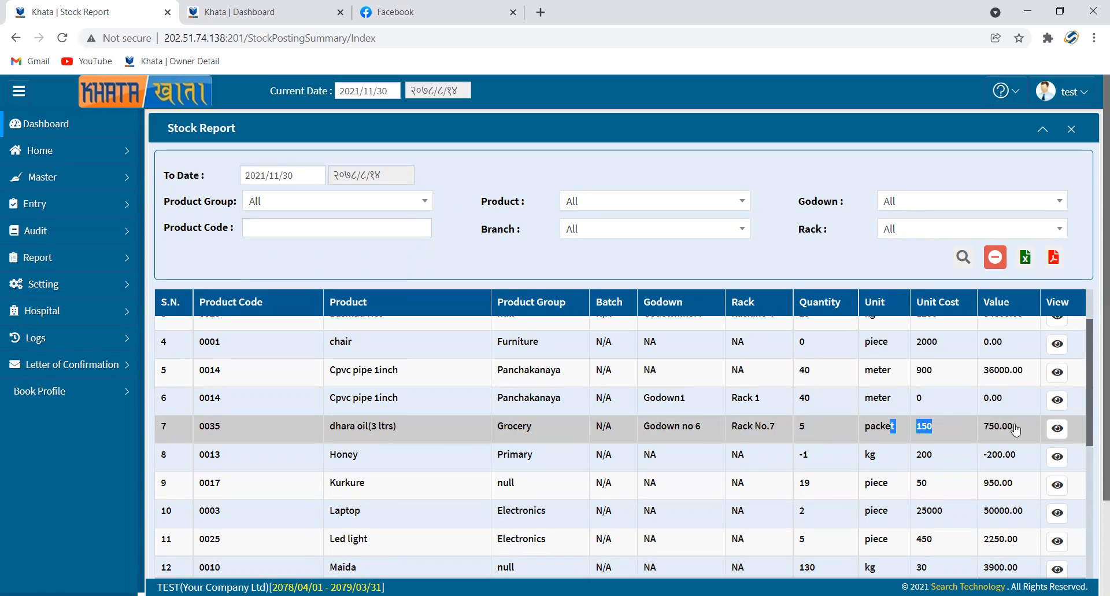
pyautogui.moveTo(1018, 427); pyautogui.dragTo(979, 422)
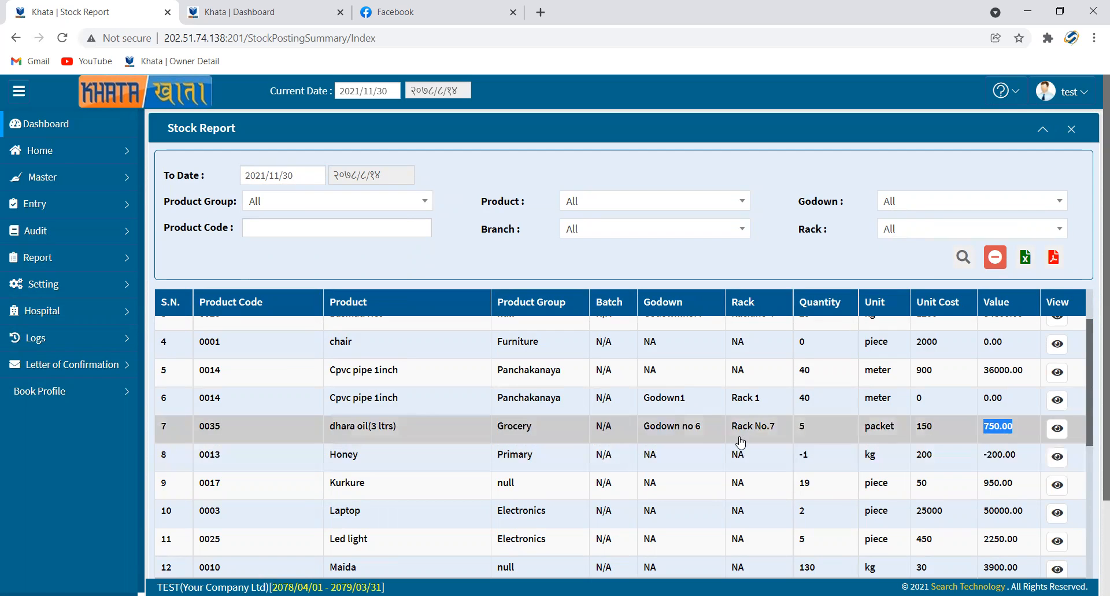
pyautogui.scroll(-7, 451, 428)
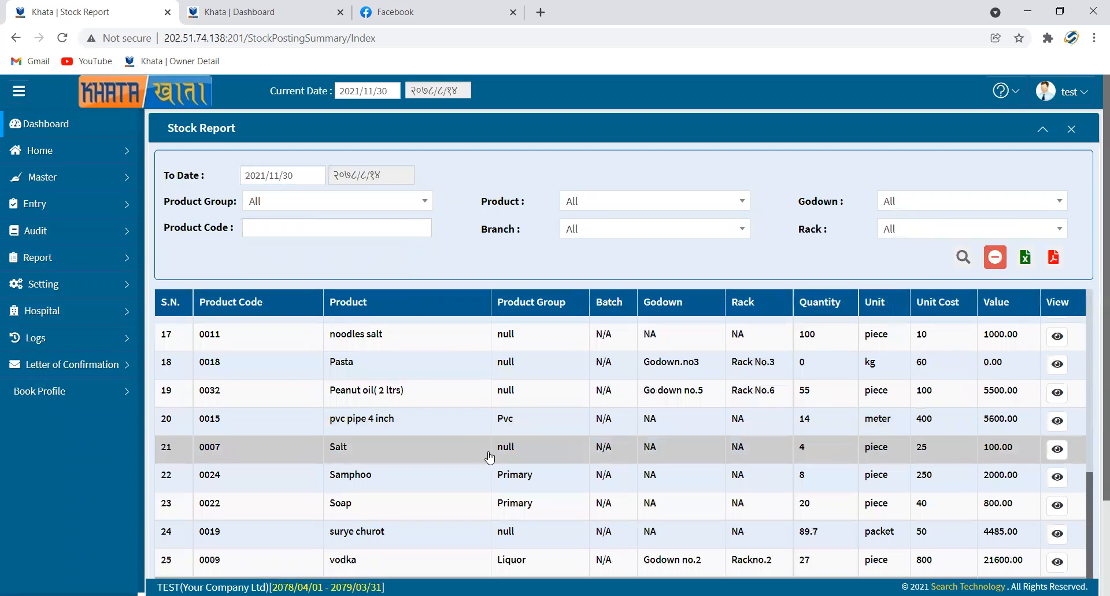
pyautogui.scroll(8, 738, 440)
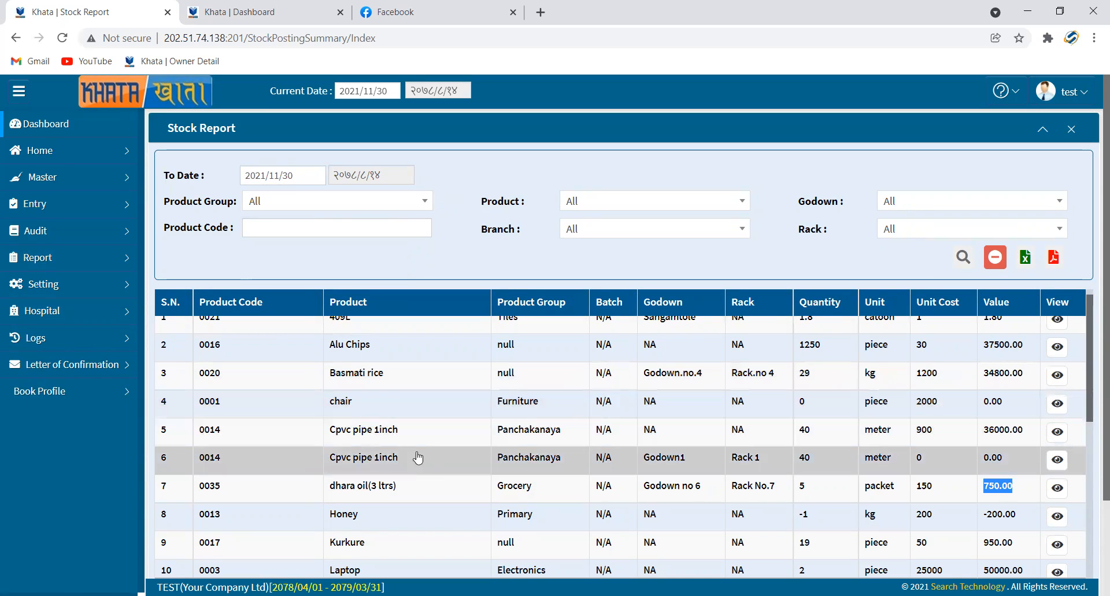
# Open the POS form from the sales entries
pyautogui.click(42, 224)
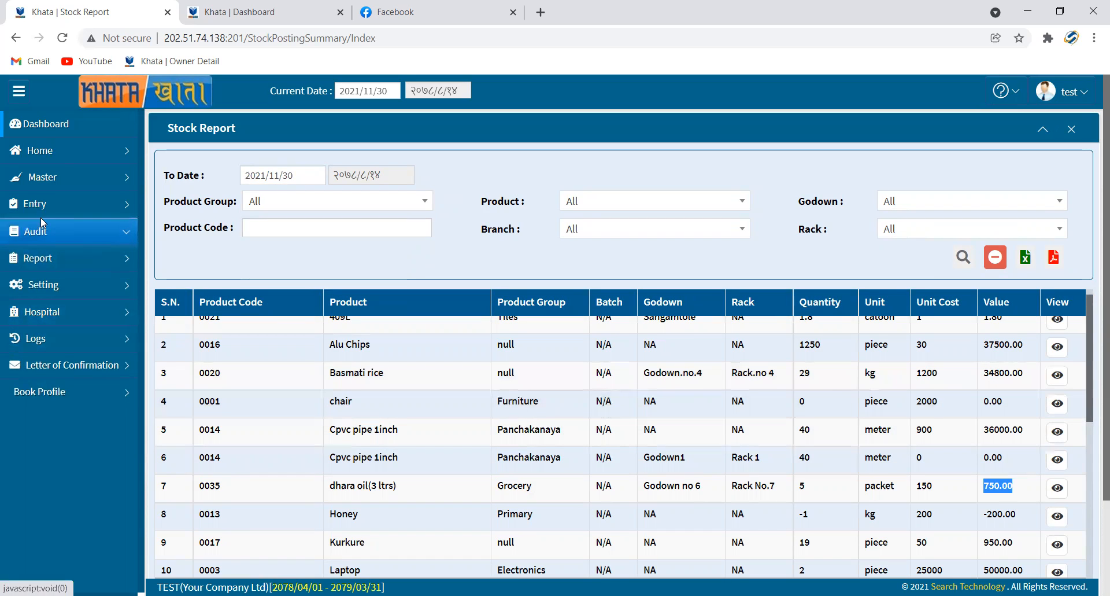
pyautogui.click(40, 213)
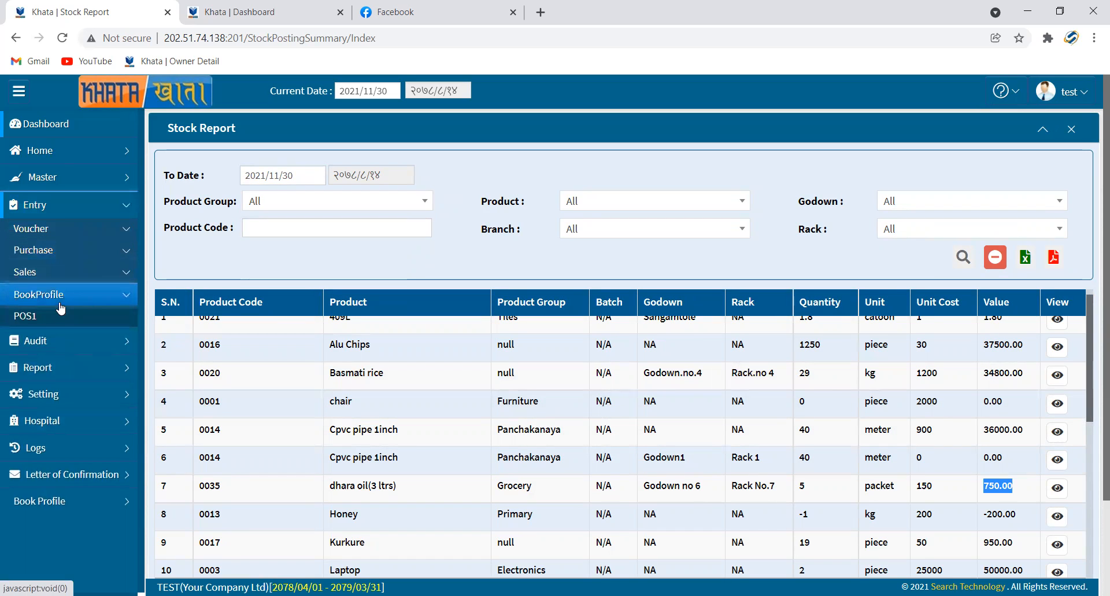
pyautogui.click(43, 279)
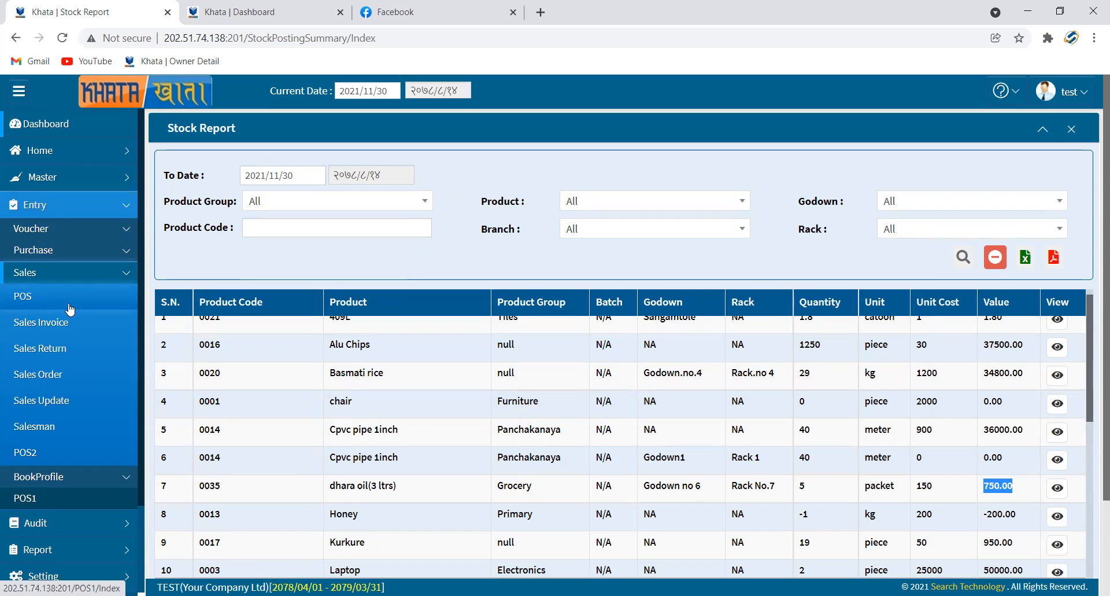
pyautogui.click(69, 306)
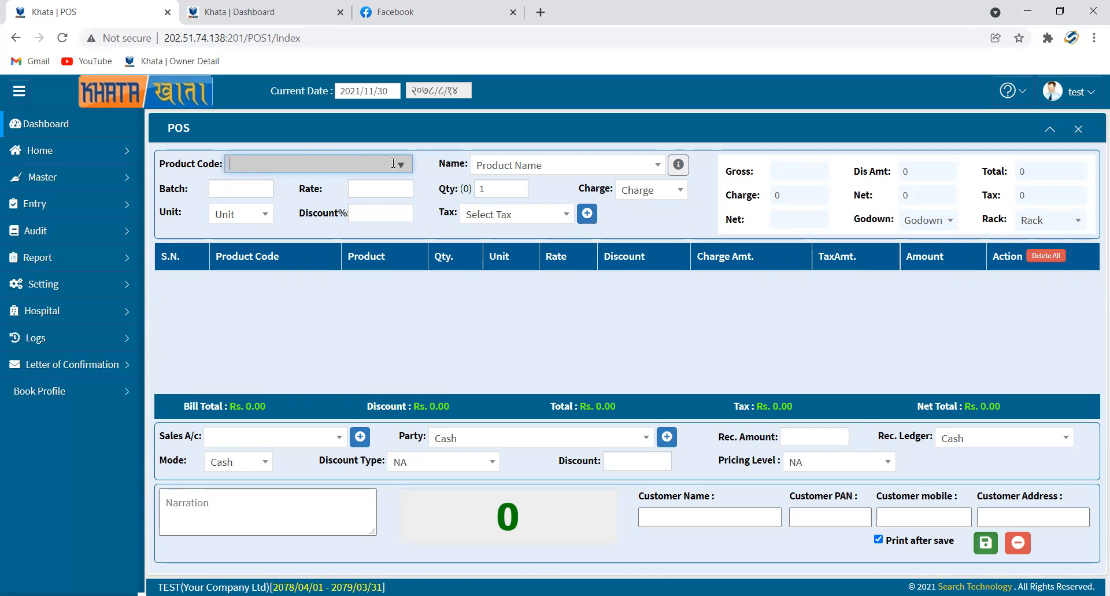
# Select Peanut oil( 2 ltrs) as the product for the new bill
pyautogui.click(509, 165)
pyautogui.scroll(-1, 521, 251)
pyautogui.scroll(-2, 521, 250)
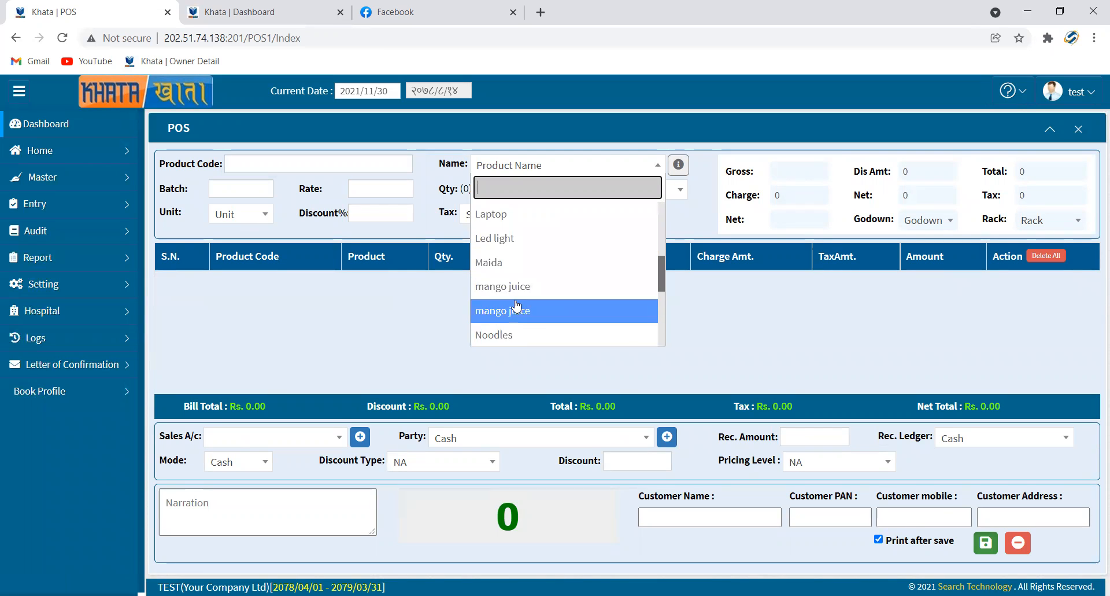
pyautogui.scroll(-1, 532, 324)
pyautogui.scroll(-1, 520, 289)
pyautogui.click(524, 261)
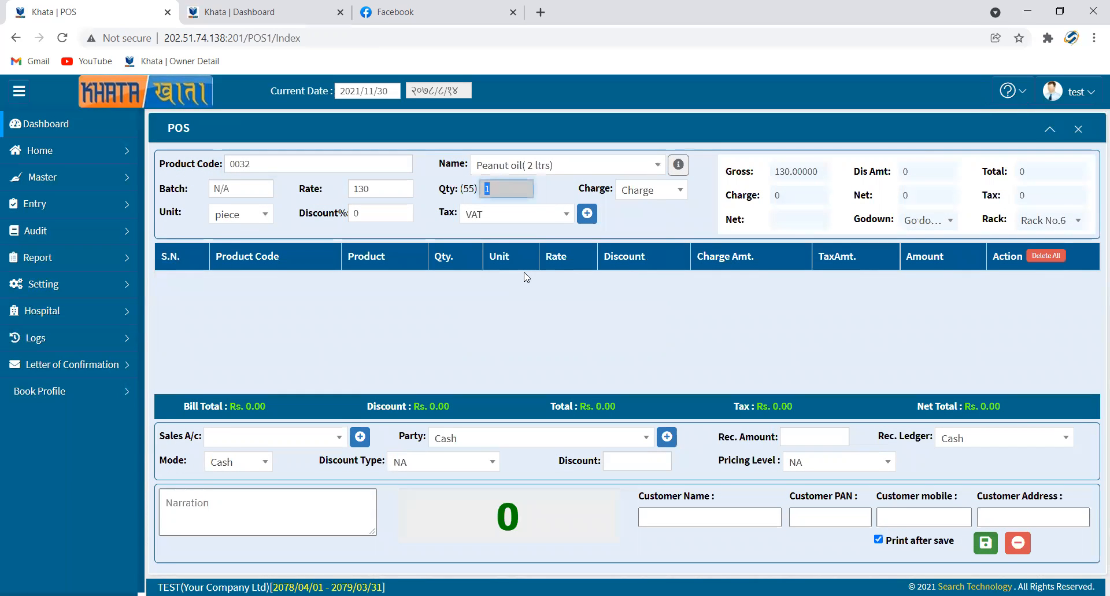
# Set the peanut oil quantity to 23, keep the unit as piece, and apply a 2% discount
pyautogui.press('BackSpace')
pyautogui.write('23')
pyautogui.press('Return')
pyautogui.hotkey('alt', 'Down')
pyautogui.press('Return')
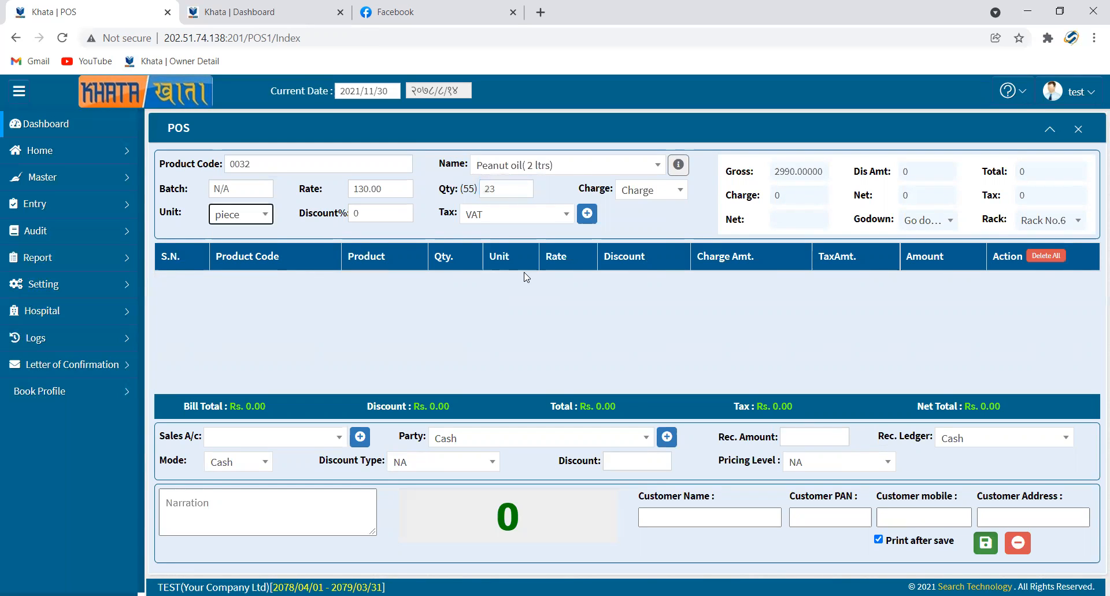
pyautogui.press('Return')
pyautogui.write('2')
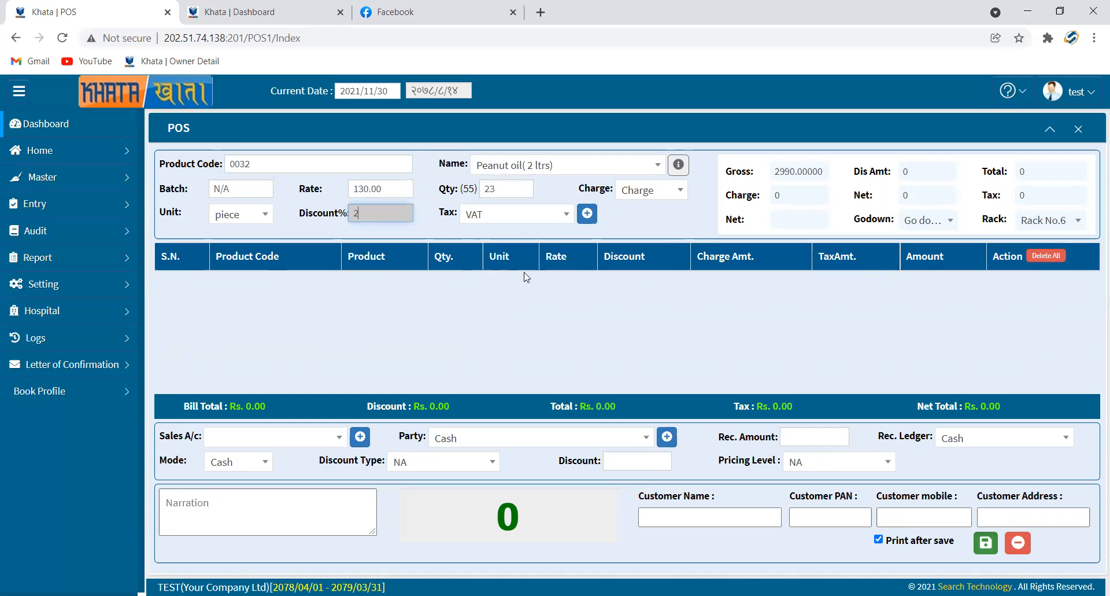
pyautogui.press('Return')
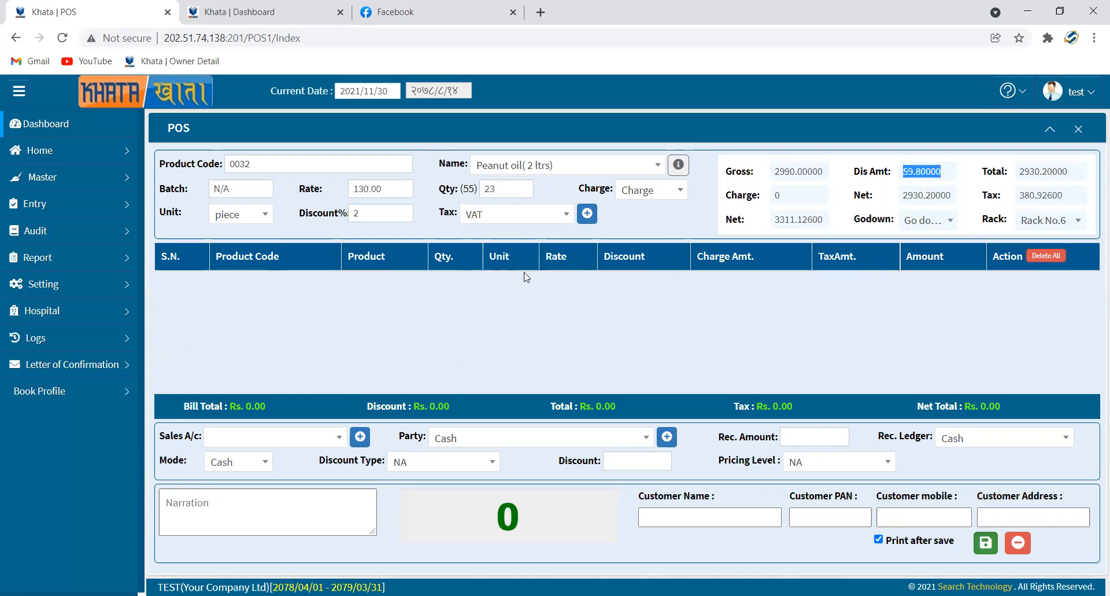
# Leave the charge unselected, set the tax to VAT, and add the peanut oil to the bill
pyautogui.press('Return')
pyautogui.hotkey('alt', 'Down')
pyautogui.press('Return')
pyautogui.press('Return')
pyautogui.hotkey('alt', 'Down')
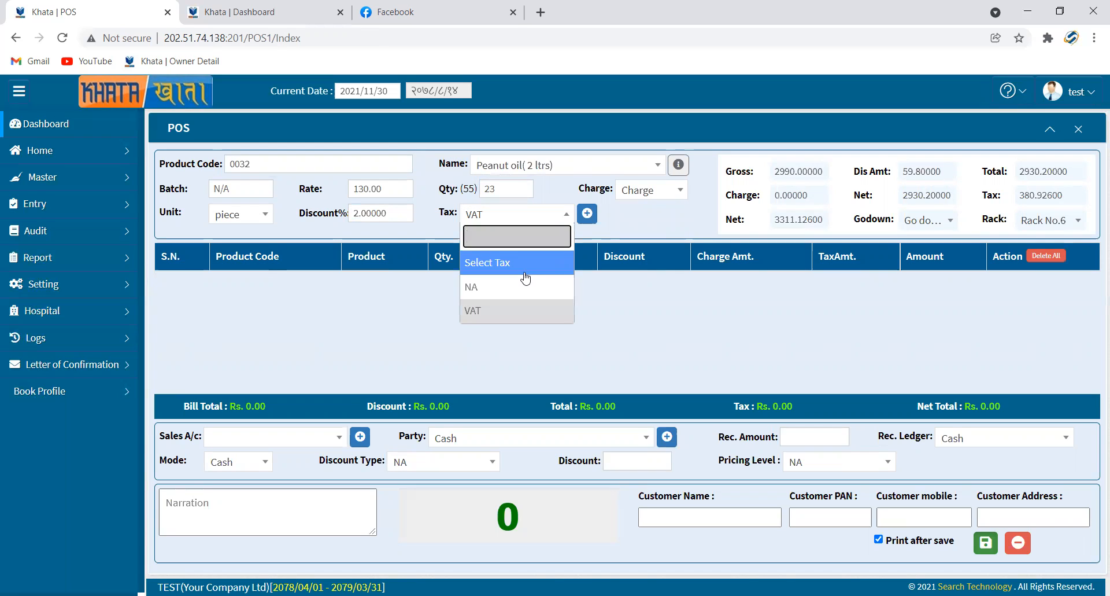
pyautogui.press('Return')
pyautogui.hotkey('alt', 'Down')
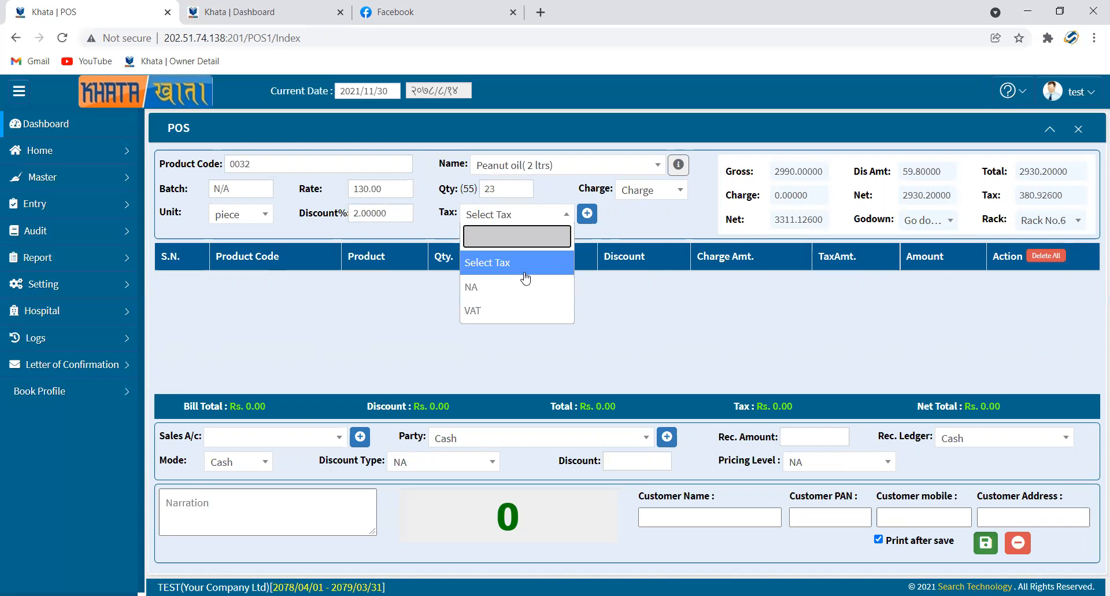
pyautogui.press('Down')
pyautogui.press('Down')
pyautogui.press('Return')
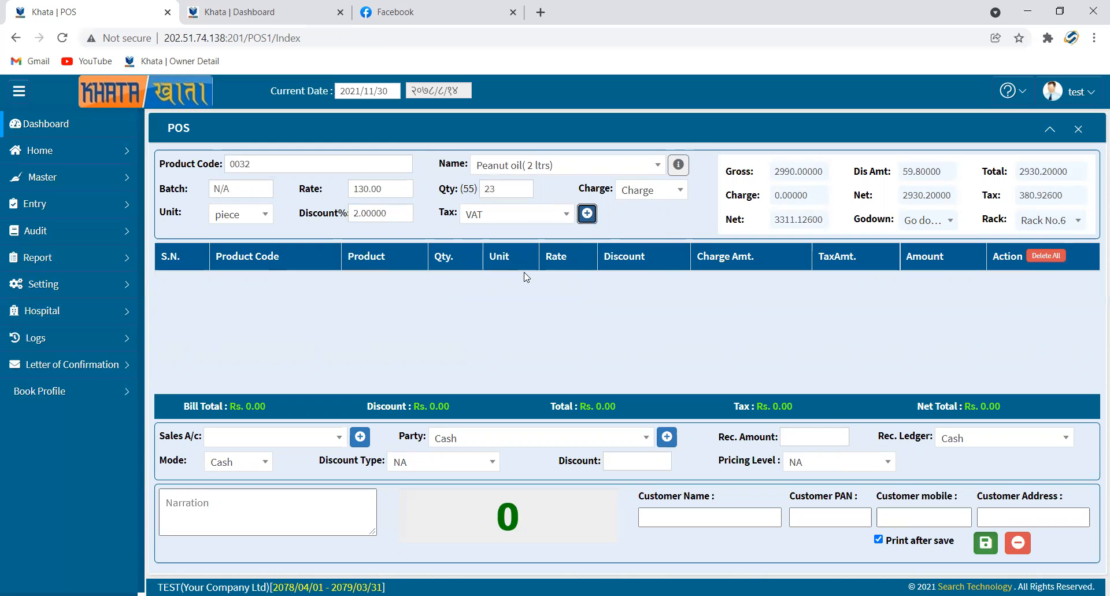
pyautogui.press('Return')
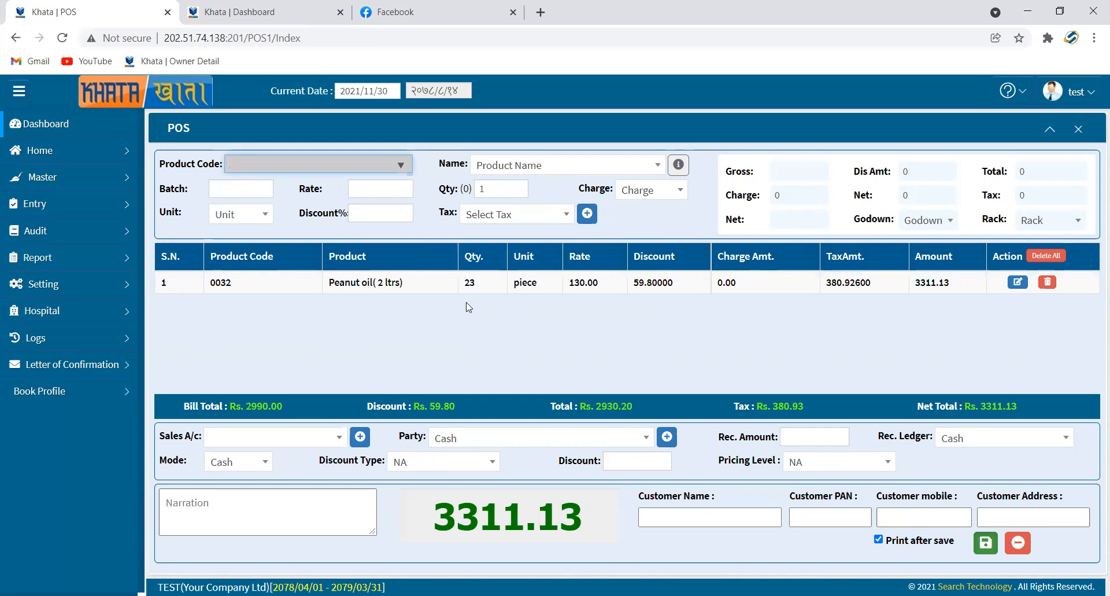
# Select the first mango juice entry in the product list as the bill's second item
pyautogui.click(520, 167)
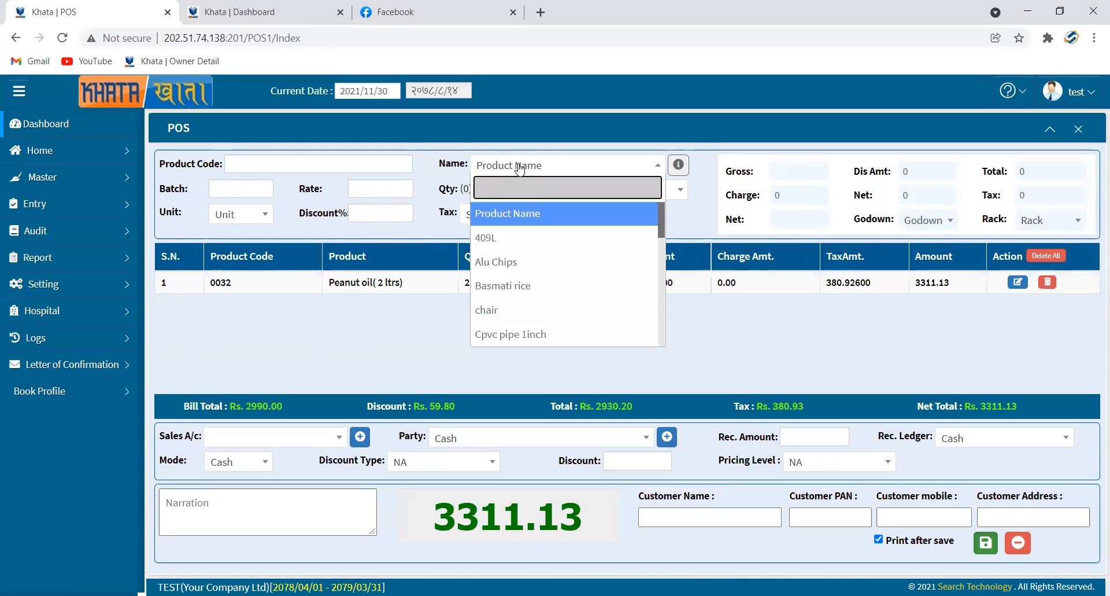
pyautogui.press('Down')
pyautogui.press('Down')
pyautogui.press('Down')
pyautogui.press('Down')
pyautogui.press('Down')
pyautogui.press('Down')
pyautogui.press('Down')
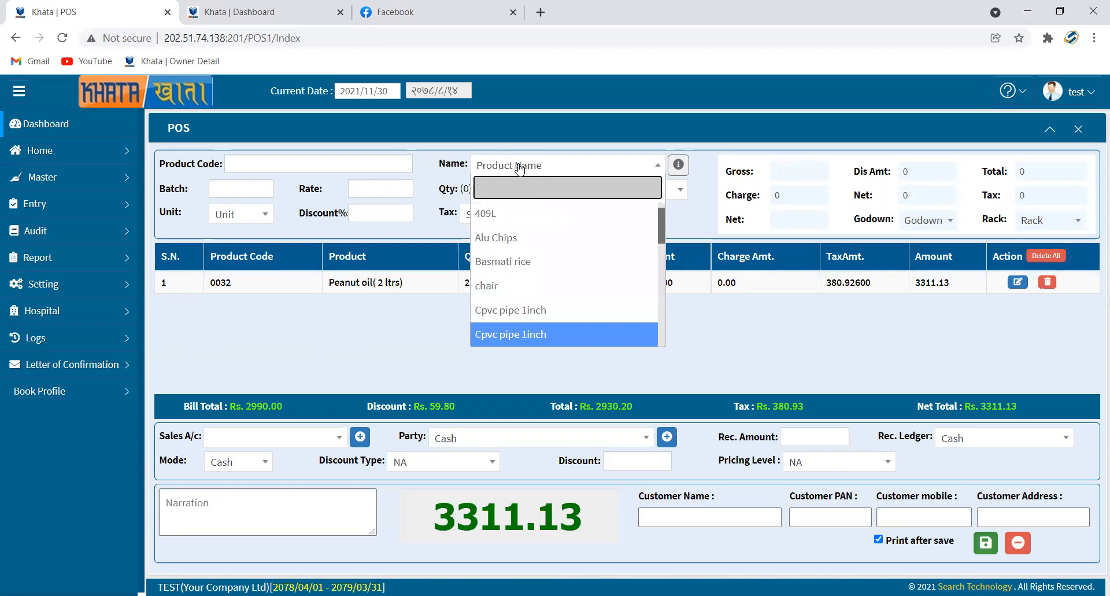
pyautogui.press('Down')
pyautogui.press('Down')
pyautogui.press('Down')
pyautogui.press('Down')
pyautogui.press('Down')
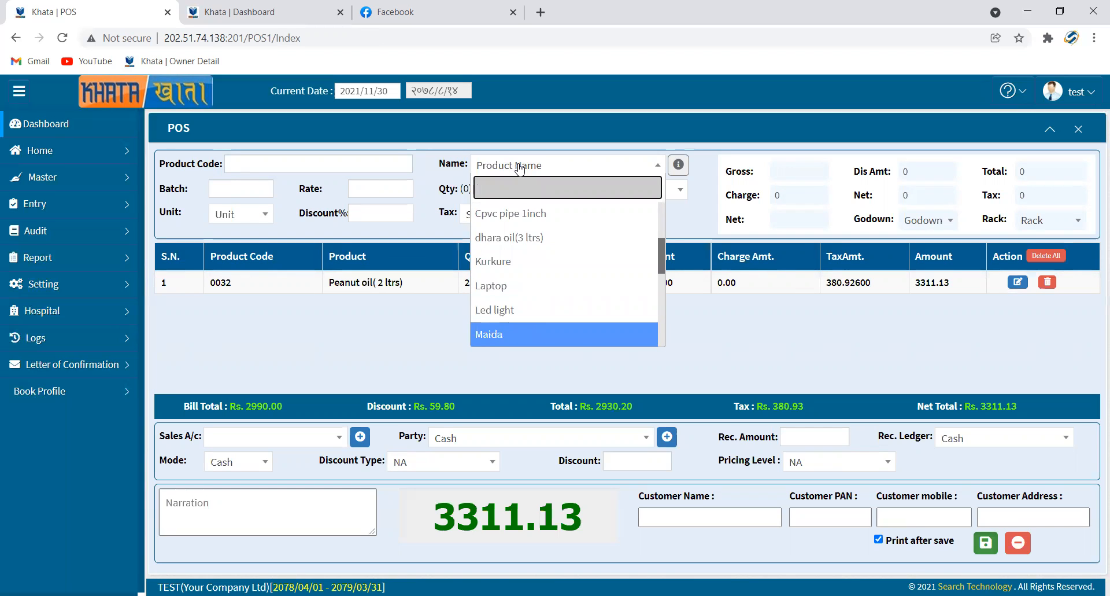
pyautogui.press('Return')
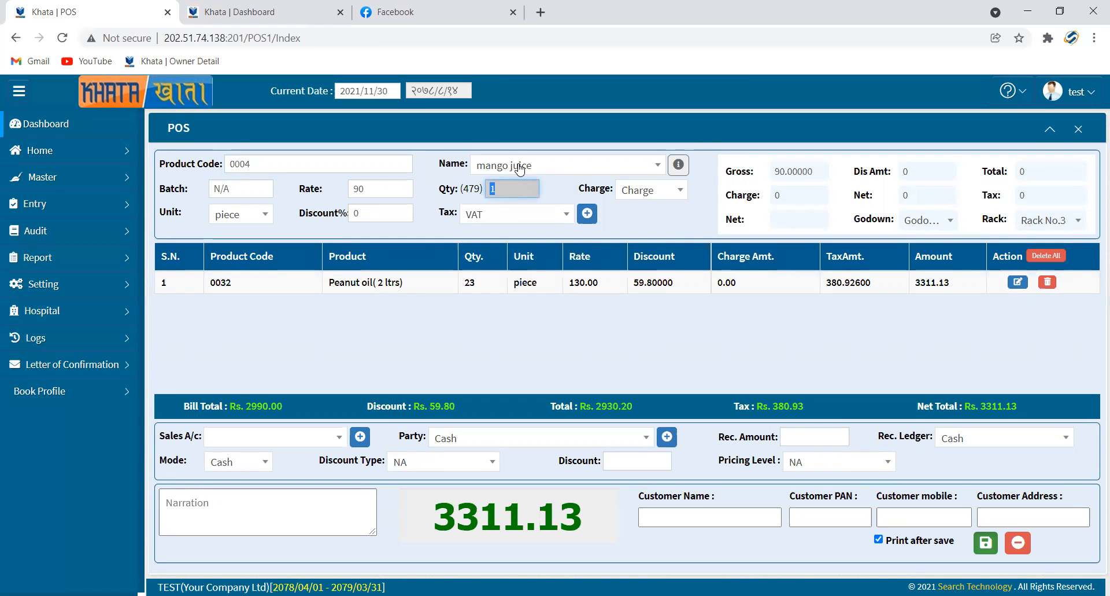
# Set the mango juice quantity to 10, keep the unit as piece, and apply a 1% discount
pyautogui.write('10')
pyautogui.press('Return')
pyautogui.press('space')
pyautogui.press('Return')
pyautogui.press('Return')
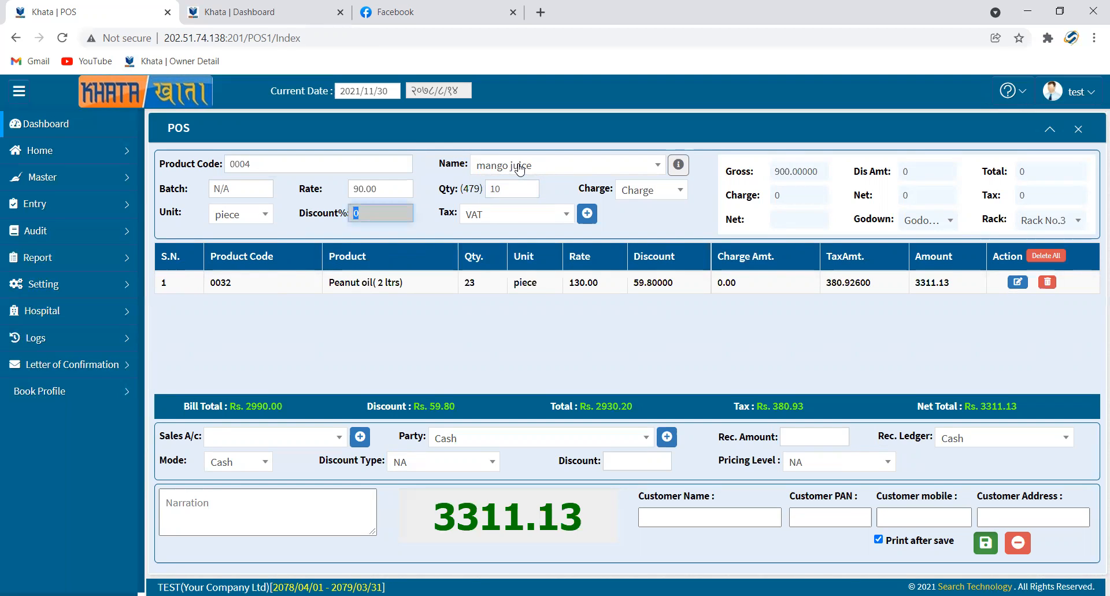
pyautogui.write('1')
pyautogui.press('Return')
# Leave the mango juice charge unselected, keep the tax as VAT, and add the item to the bill
pyautogui.press('Return')
pyautogui.press('space')
pyautogui.press('Return')
pyautogui.press('Return')
pyautogui.press('space')
pyautogui.press('Return')
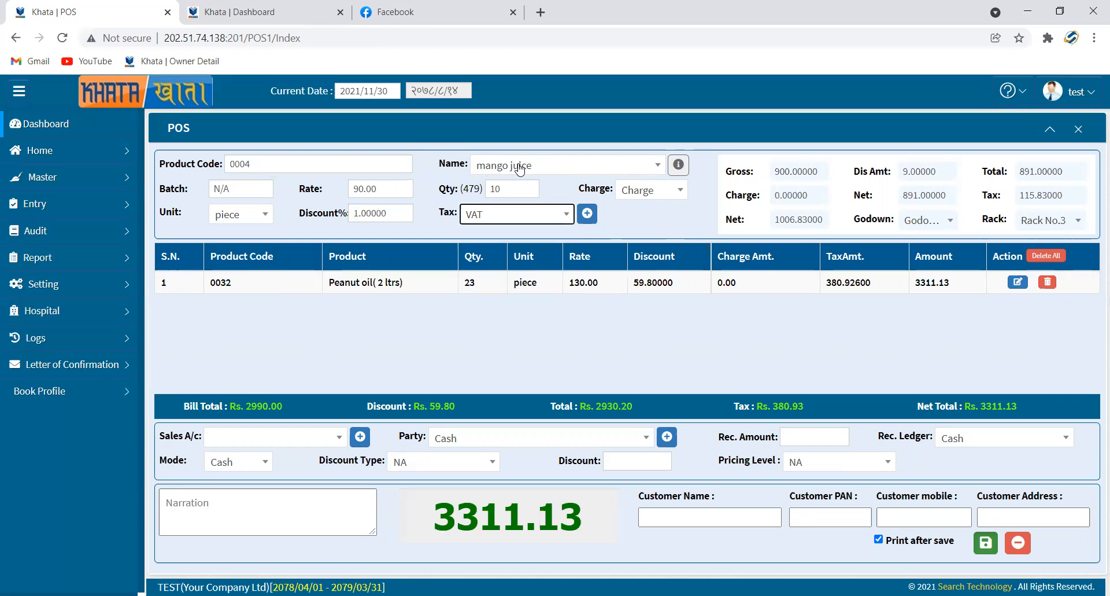
pyautogui.press('Return')
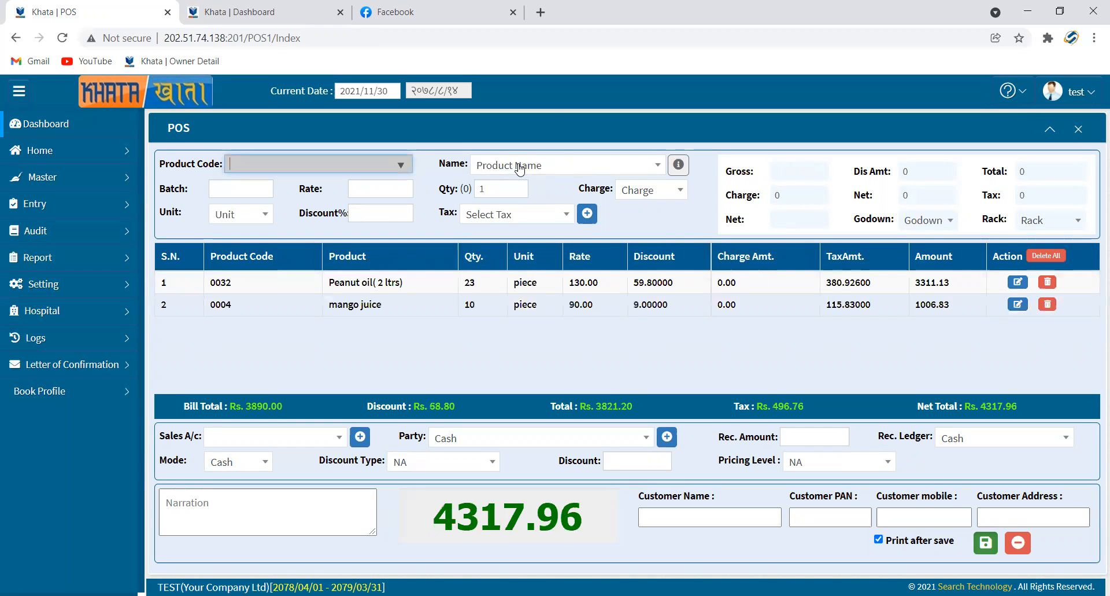
# Look through the product list and select Alu Chips as the bill's third item
pyautogui.click(519, 167)
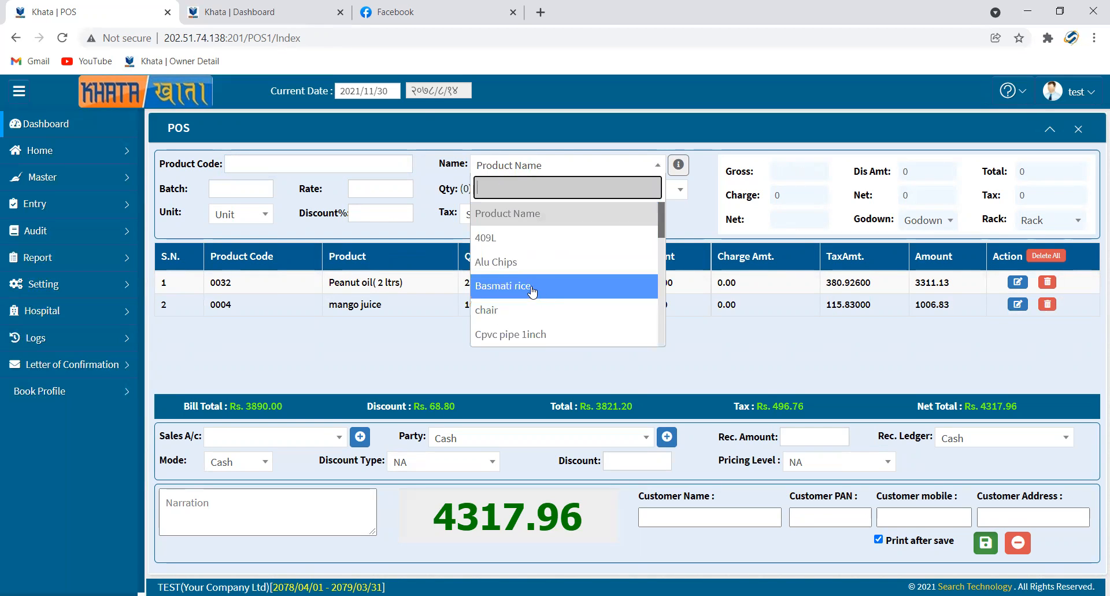
pyautogui.scroll(-2, 530, 287)
pyautogui.scroll(-1, 528, 282)
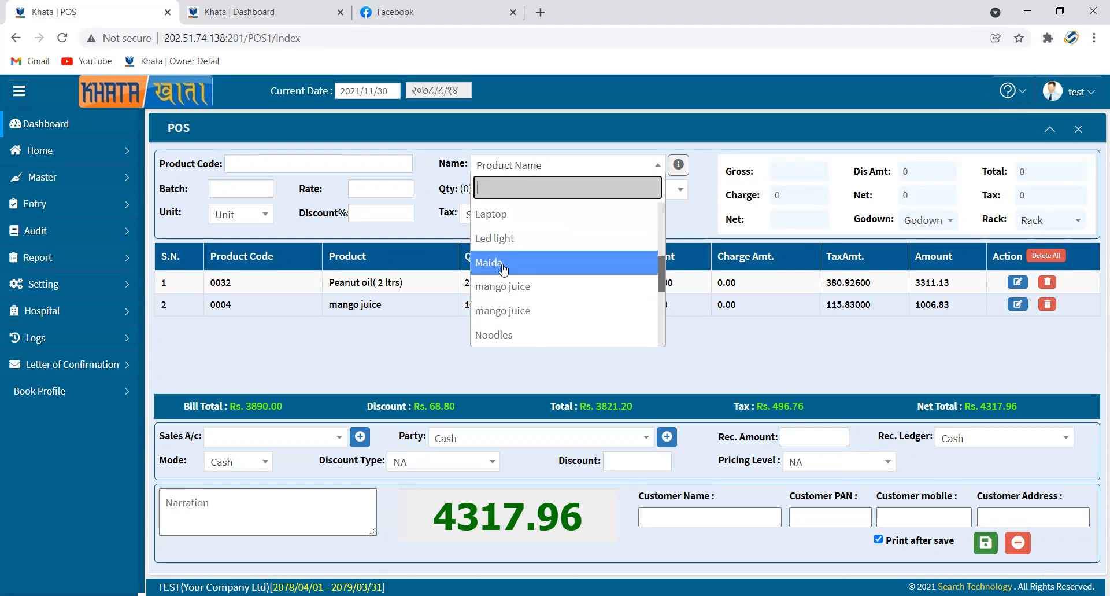
pyautogui.scroll(-1, 511, 281)
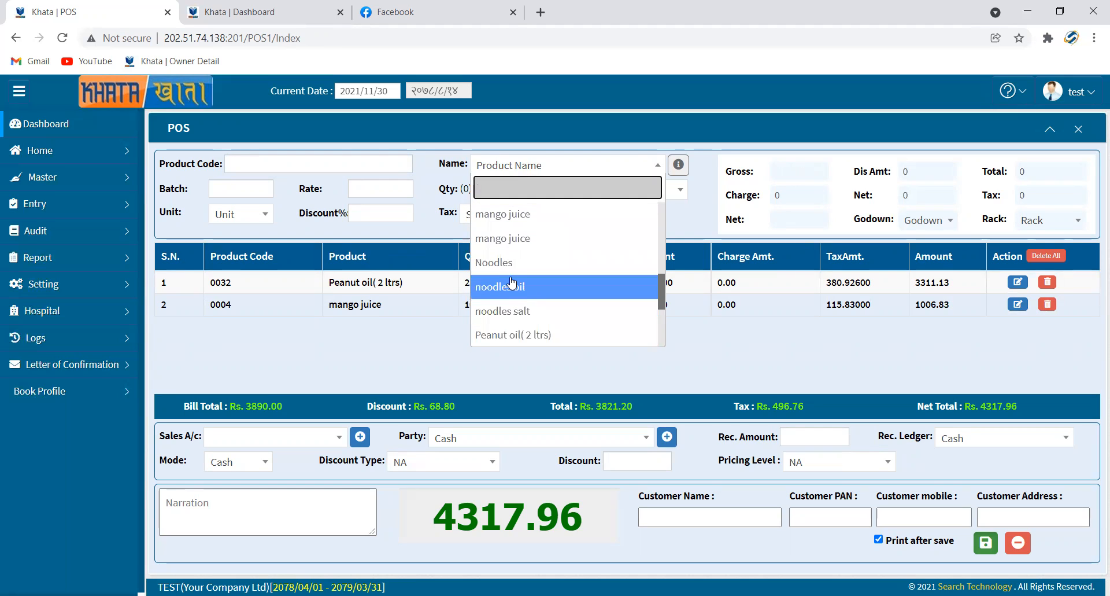
pyautogui.scroll(3, 518, 277)
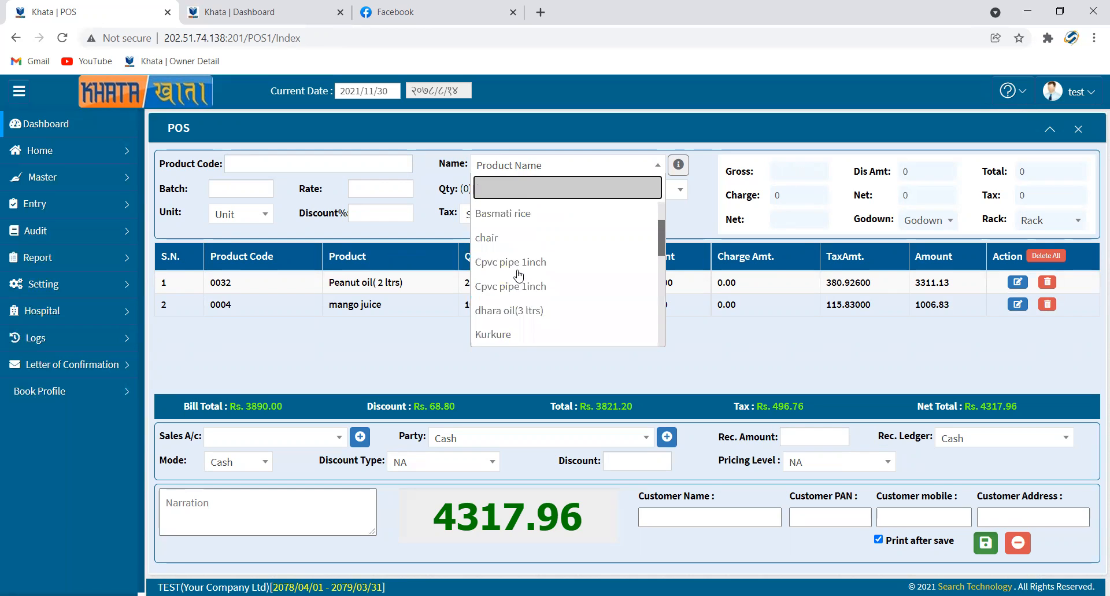
pyautogui.scroll(1, 519, 275)
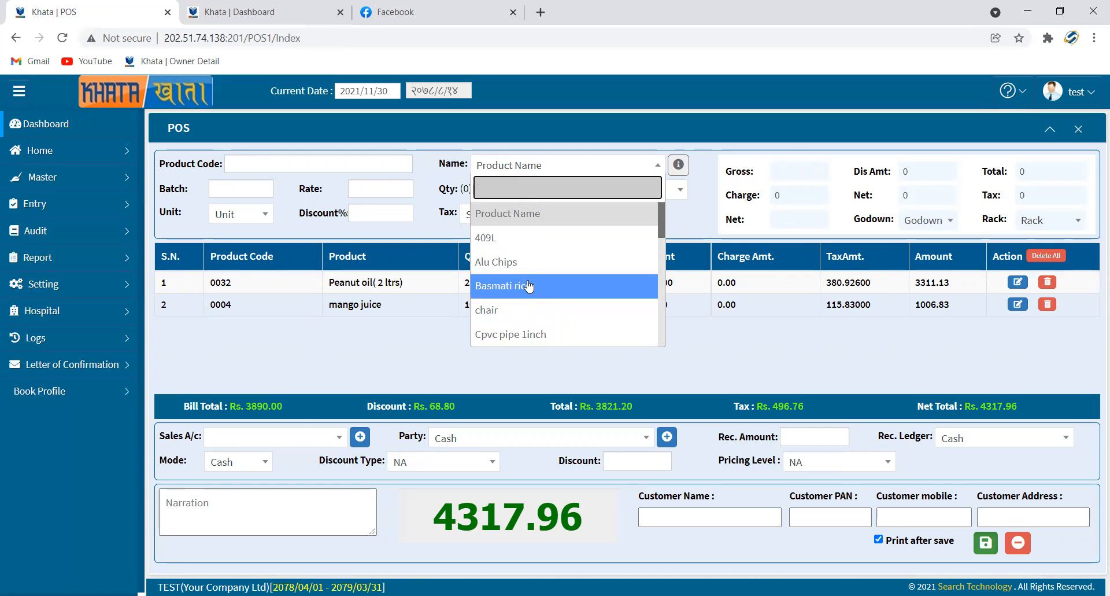
pyautogui.click(521, 261)
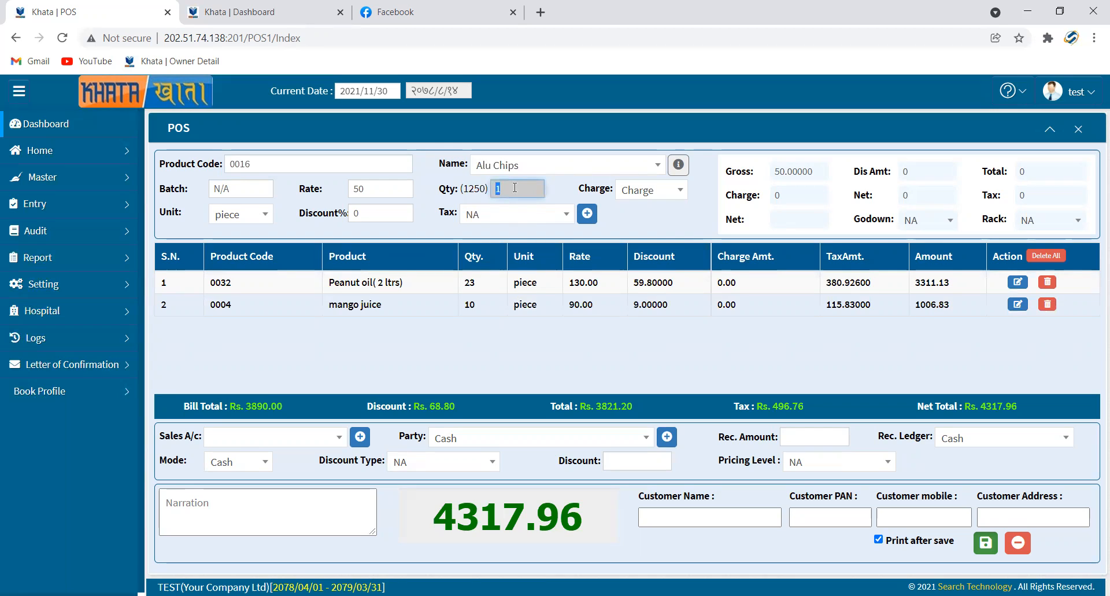
# Keep the Alu Chips quantity at 1, set the unit to catoon, and apply a 1% discount
pyautogui.click(515, 187)
pyautogui.write('00')
pyautogui.press('Return')
pyautogui.press('Return')
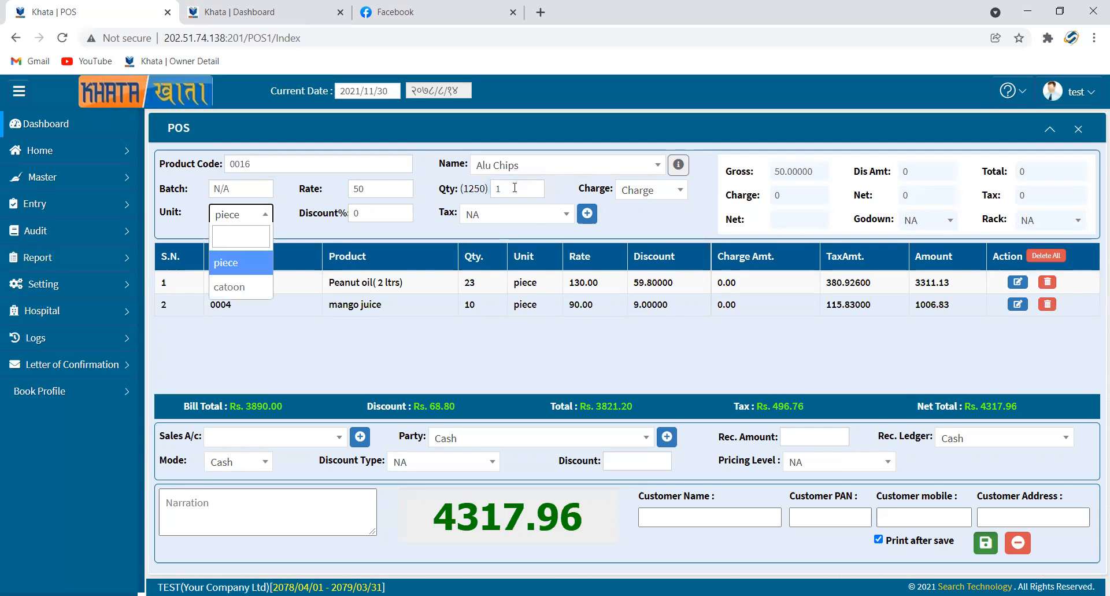
pyautogui.press('Down')
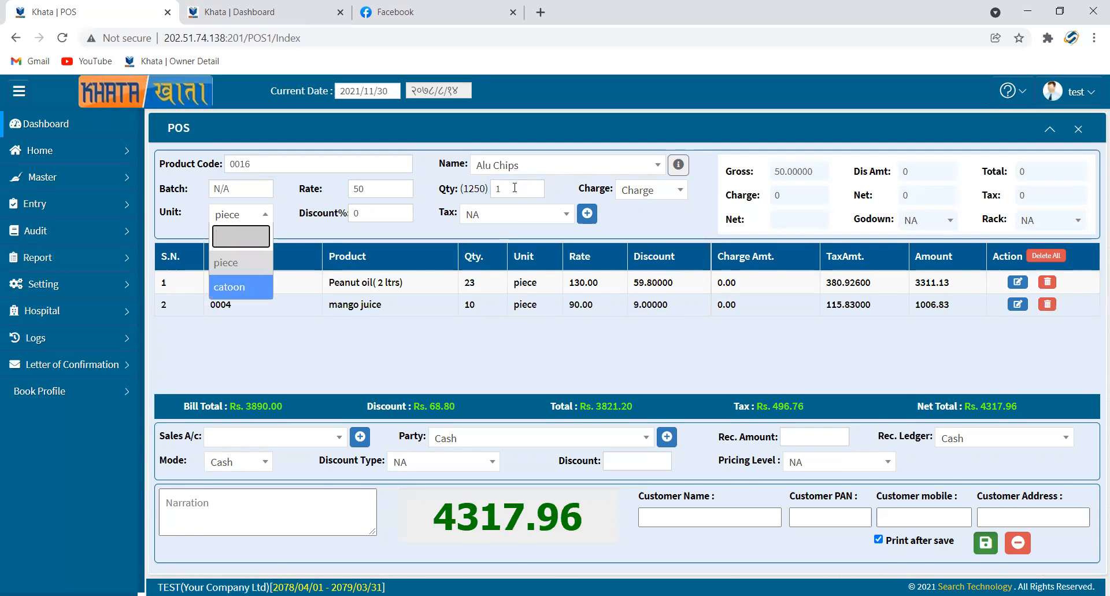
pyautogui.press('Return')
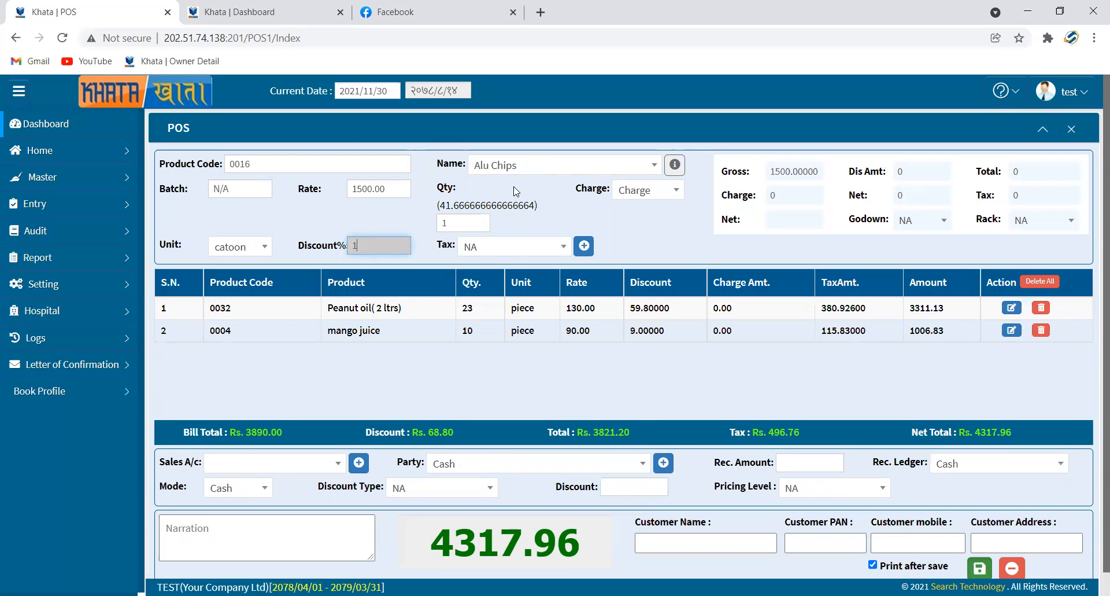
pyautogui.press('Return')
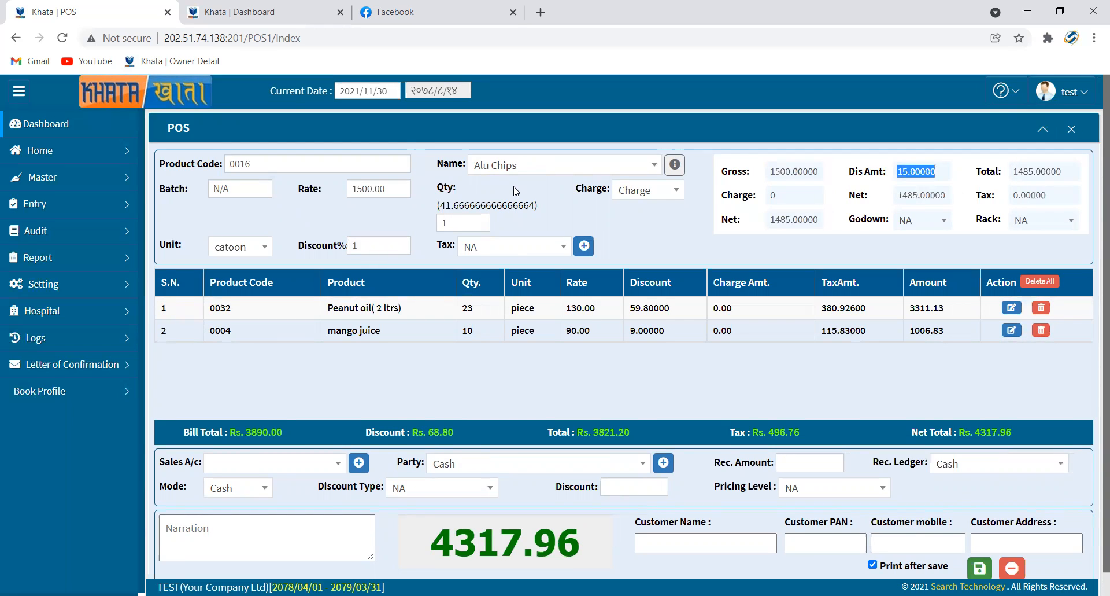
# Leave the Alu Chips charge unselected, keep the tax as NA, and add the item to the bill
pyautogui.press('Return')
pyautogui.press('Return')
pyautogui.press('Return')
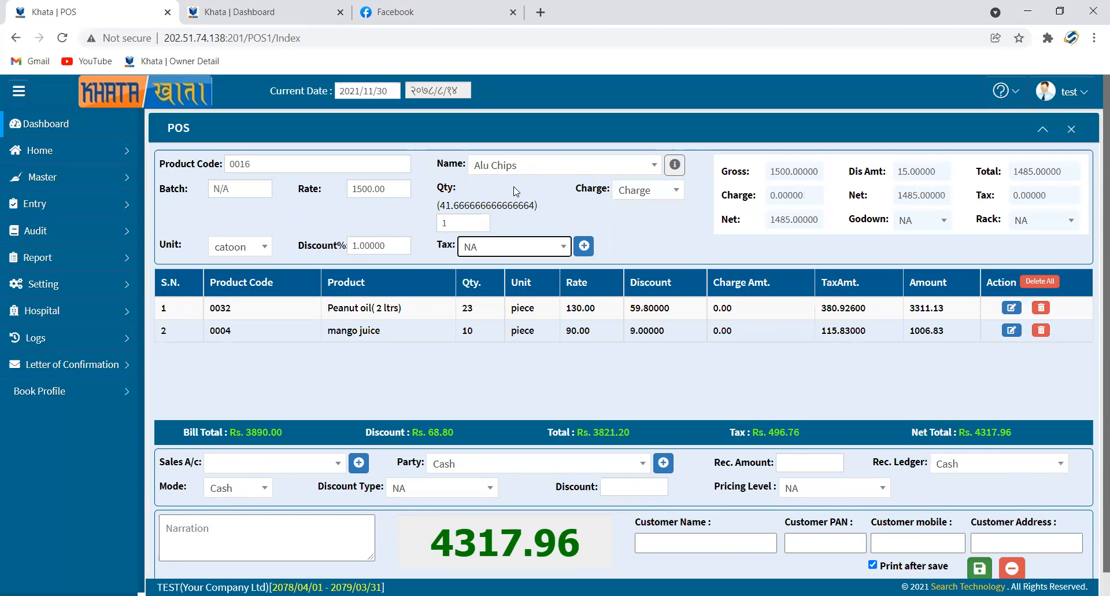
pyautogui.press('Return')
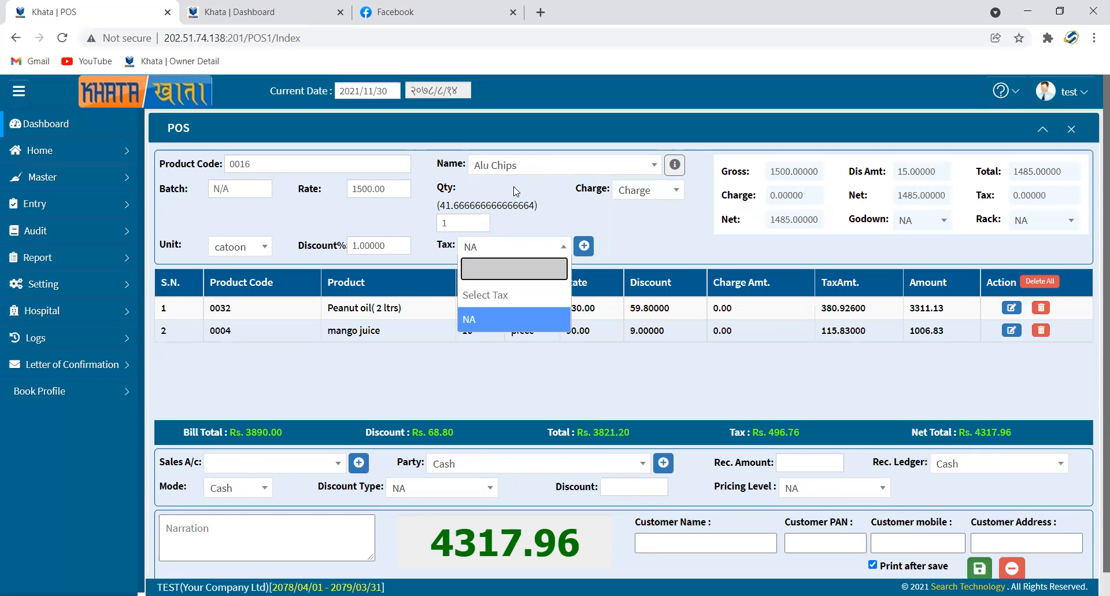
pyautogui.press('Return')
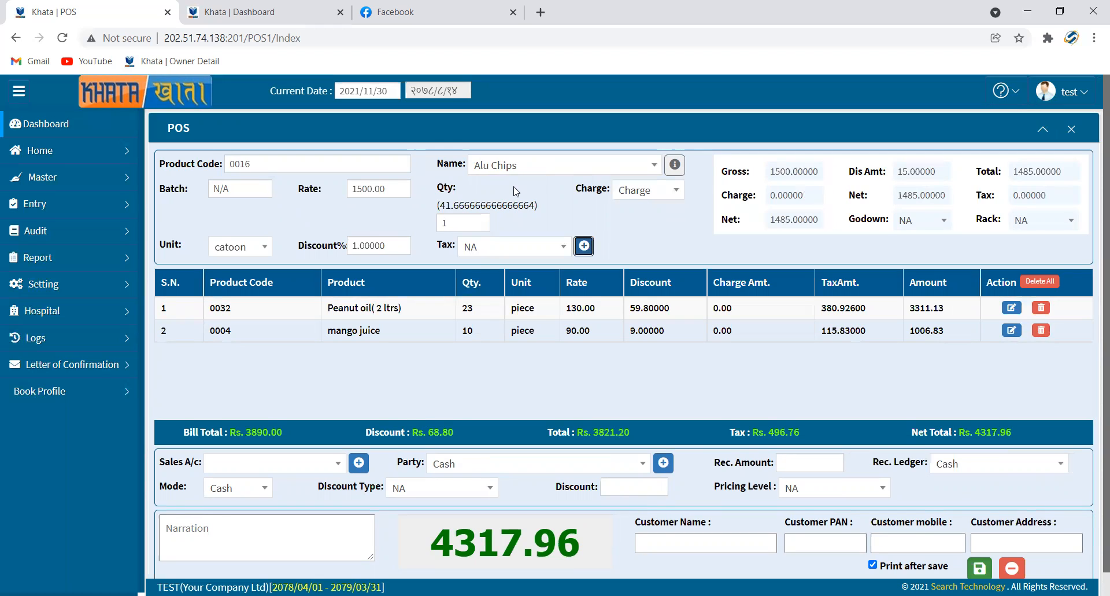
pyautogui.press('Return')
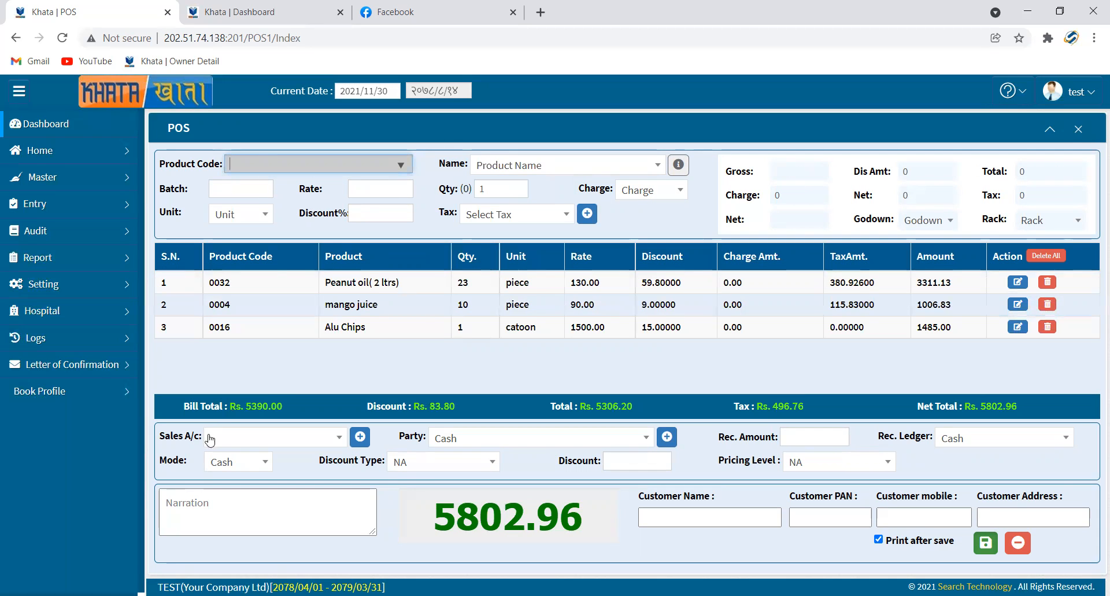
# Set the bill's sales account to Sales Account, the payment mode to Cash, and the party to Cash
pyautogui.click(248, 445)
pyautogui.press('Down')
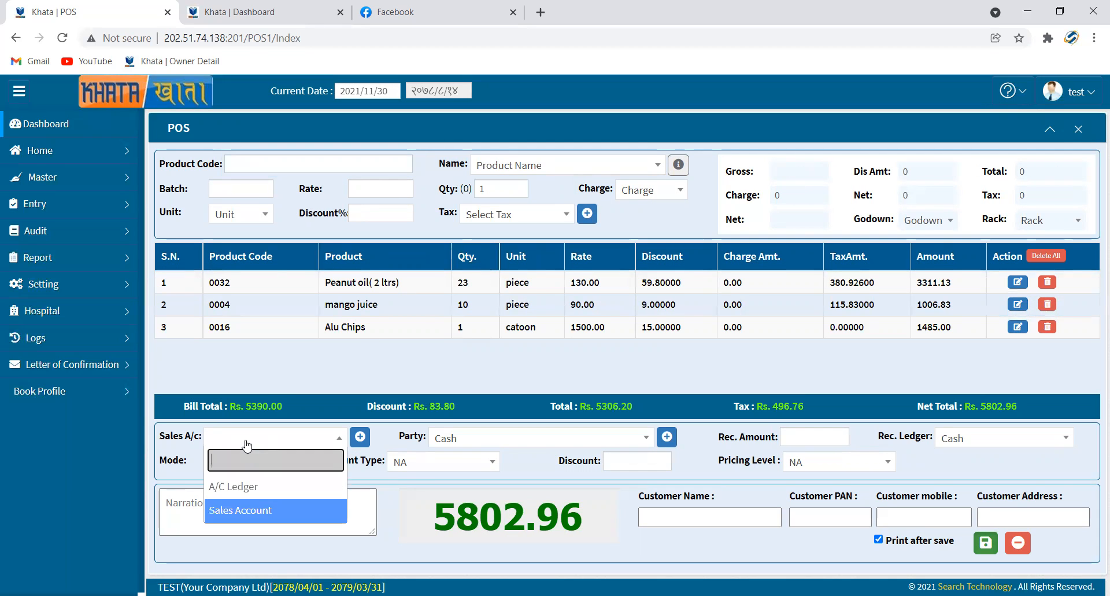
pyautogui.press('Return')
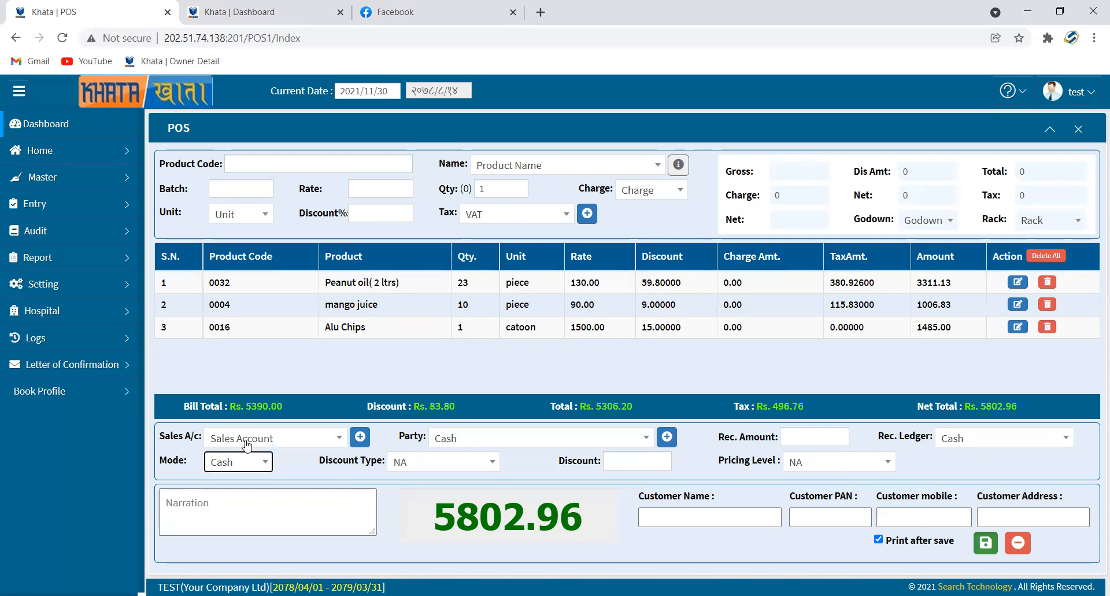
pyautogui.press('Return')
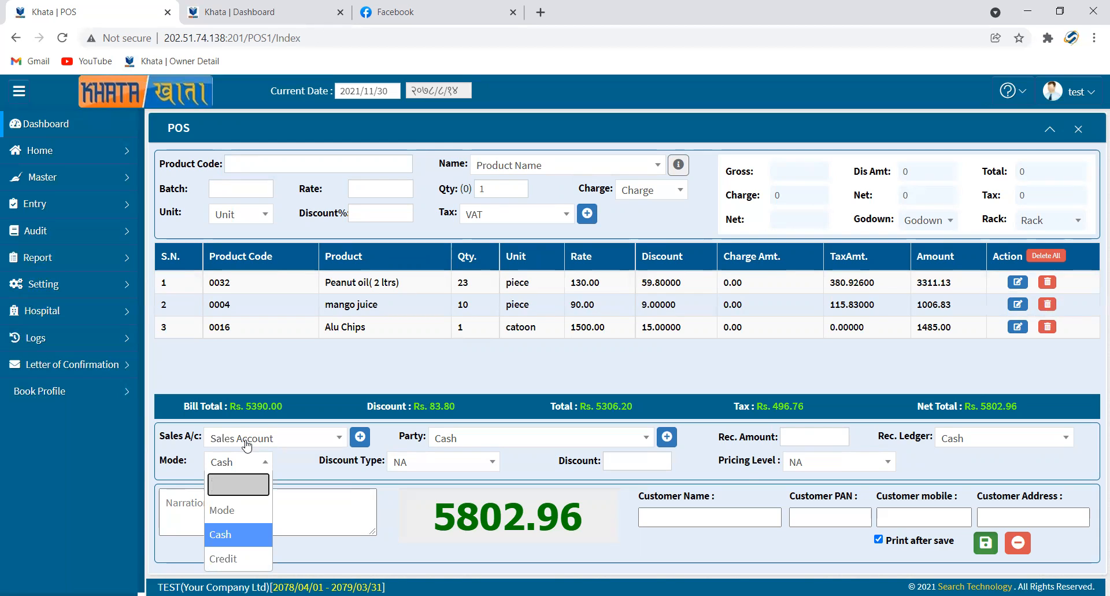
pyautogui.press('Return')
pyautogui.press('Return')
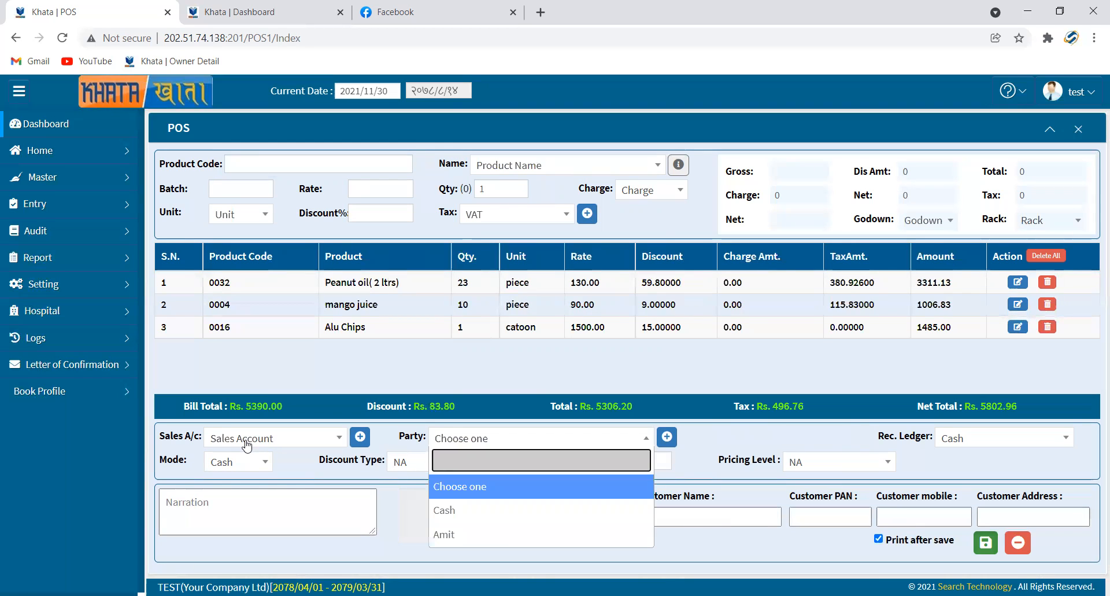
pyautogui.press('Down')
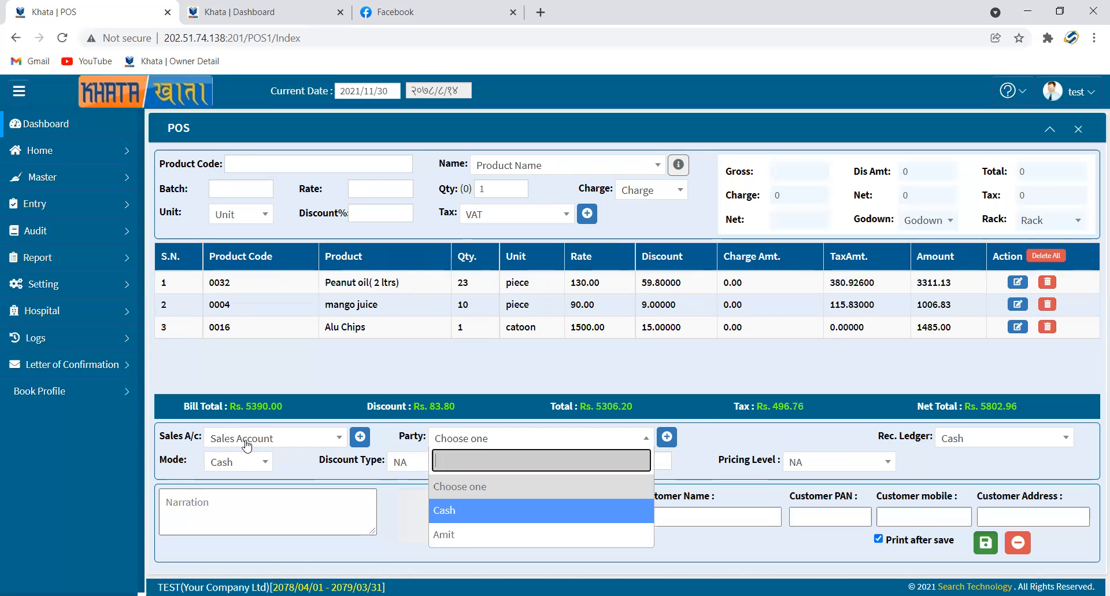
pyautogui.press('Return')
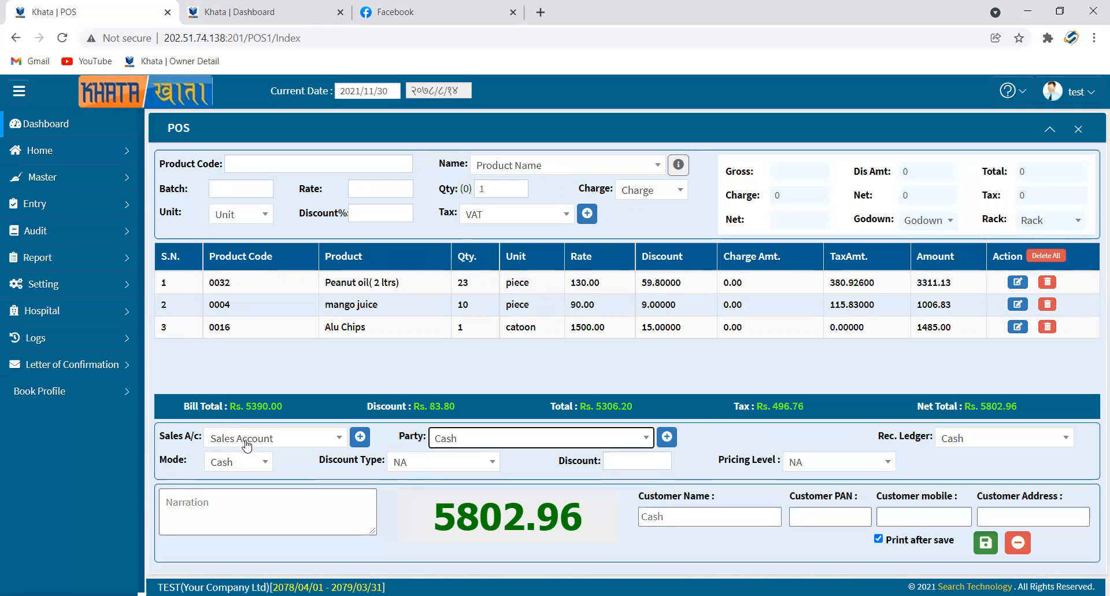
# Keep the discount type and pricing level as NA, and leave the bill discount empty
pyautogui.press('Tab')
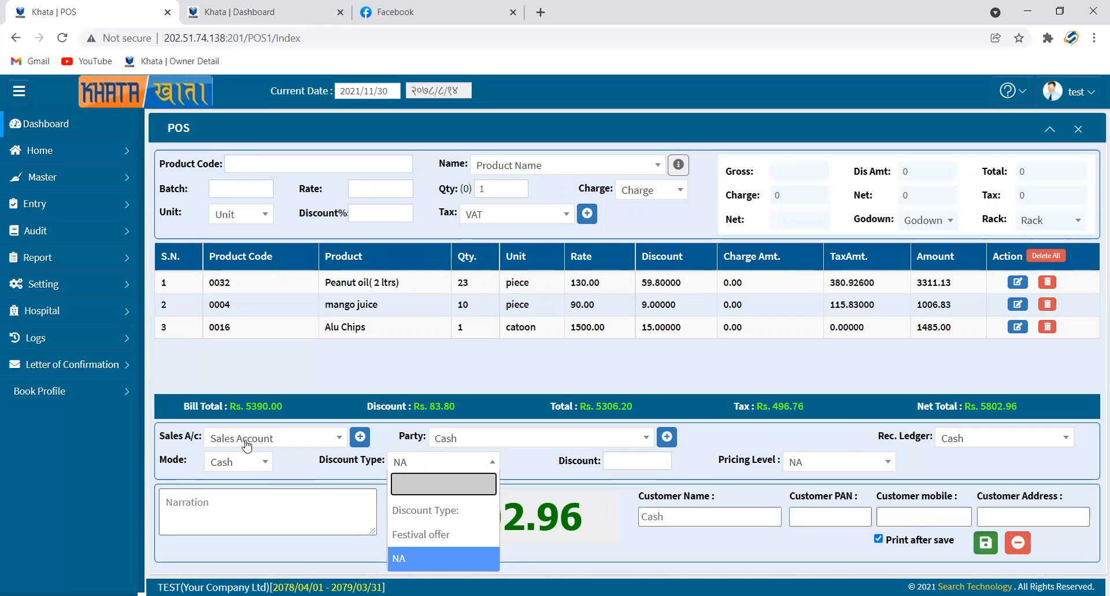
pyautogui.press('Tab')
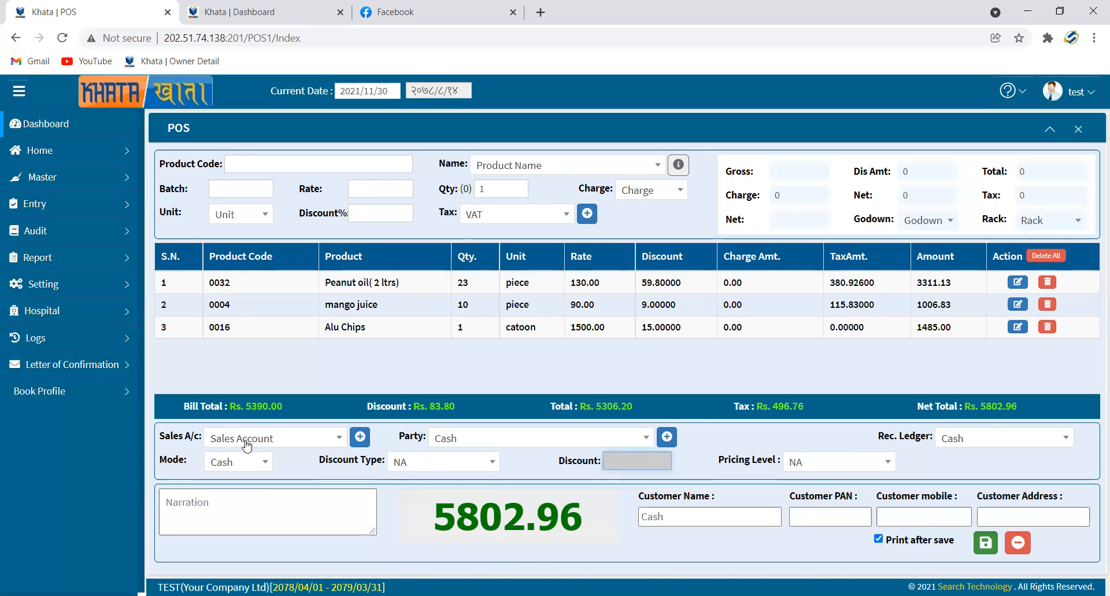
pyautogui.press('Tab')
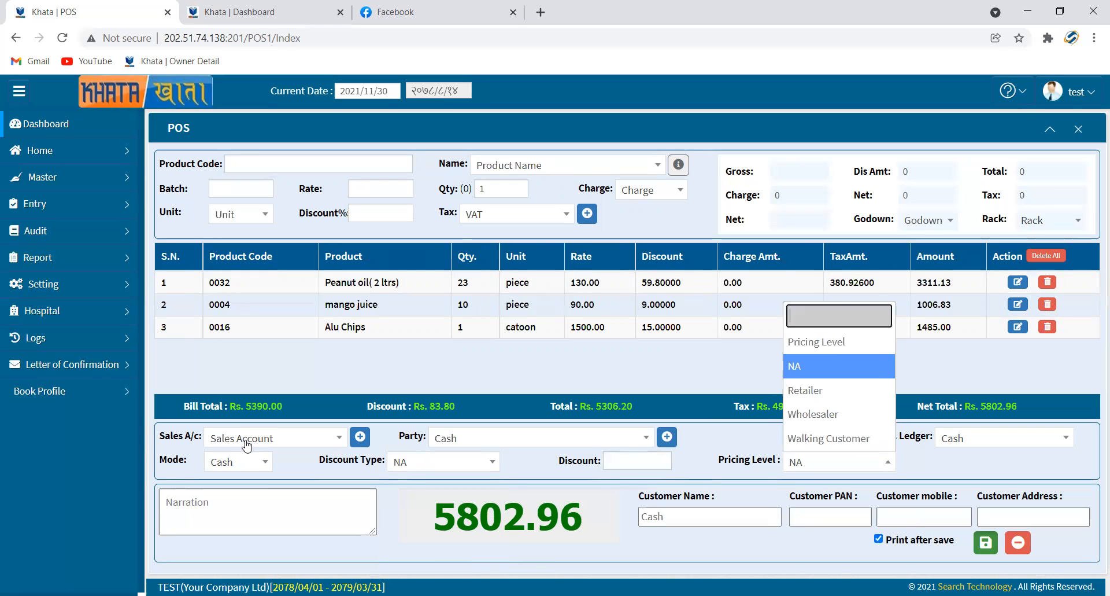
pyautogui.press('Return')
pyautogui.press('Return')
pyautogui.press('Return')
# Leave the narration empty and the customer name as Cash, then save the bill with printing after save enabled
pyautogui.press('Tab')
pyautogui.press('Tab')
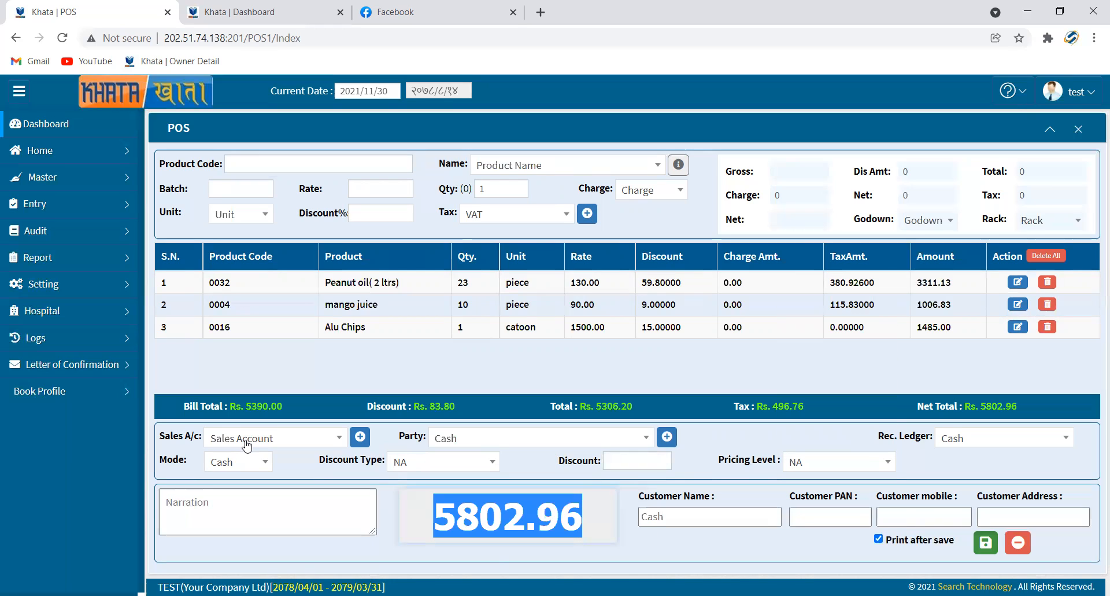
pyautogui.press('Tab')
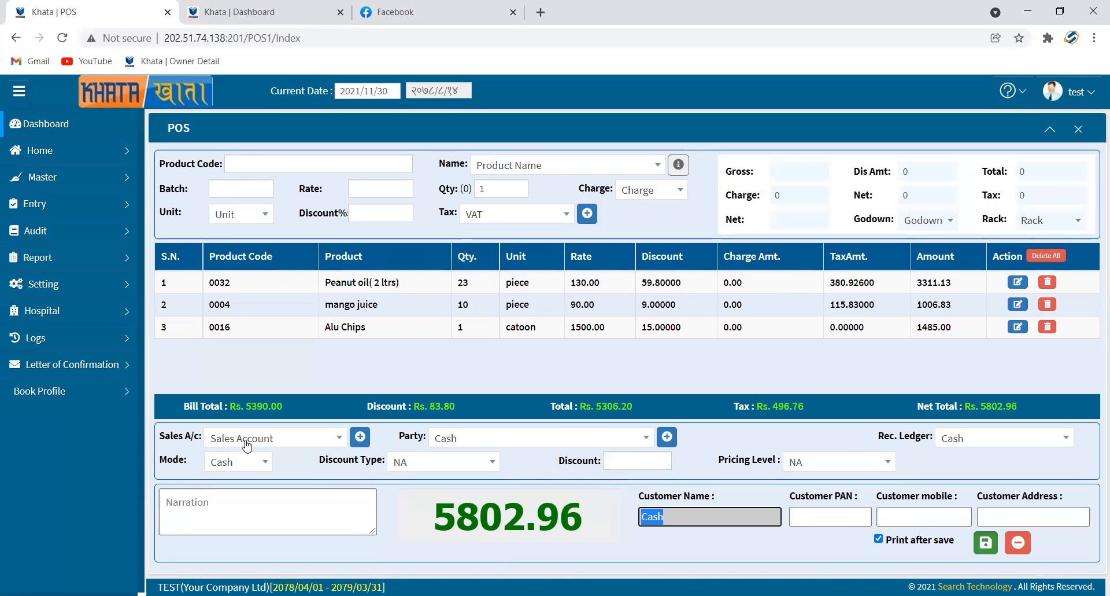
pyautogui.press('Tab')
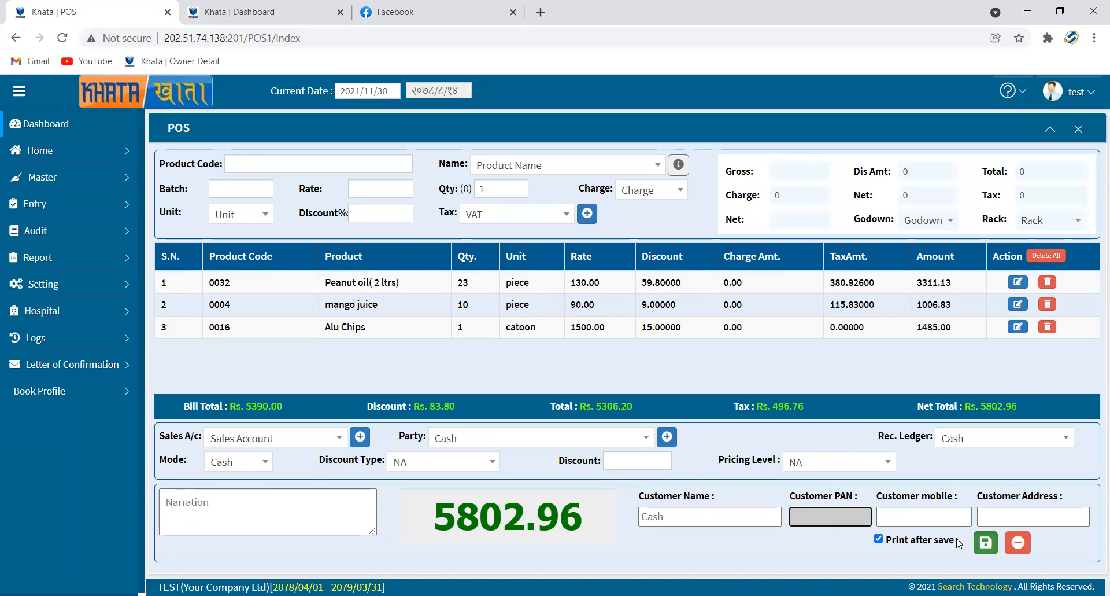
pyautogui.click(986, 542)
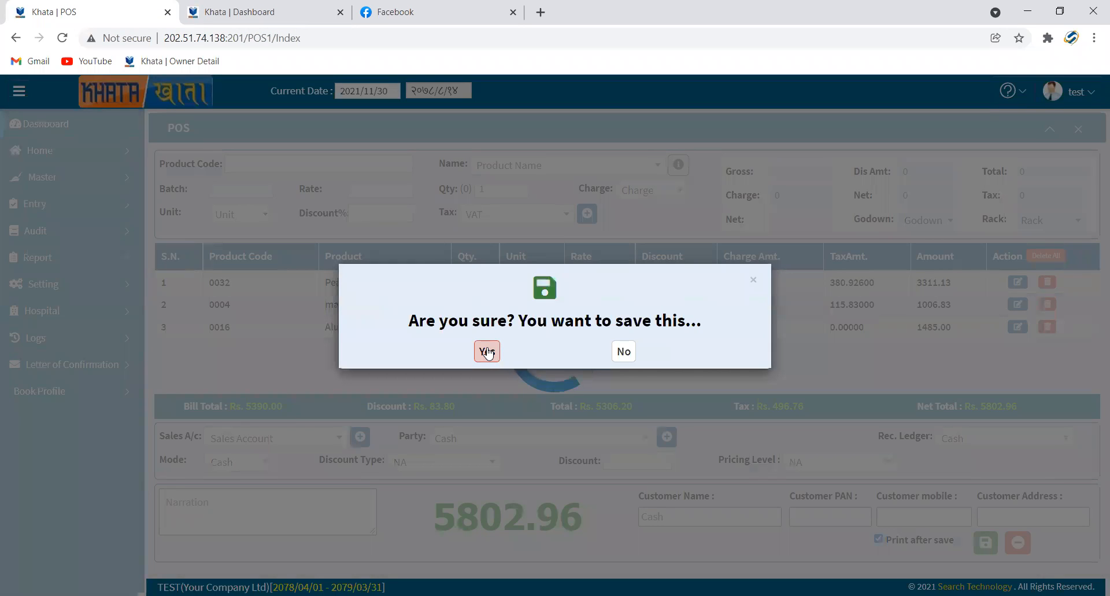
pyautogui.click(487, 351)
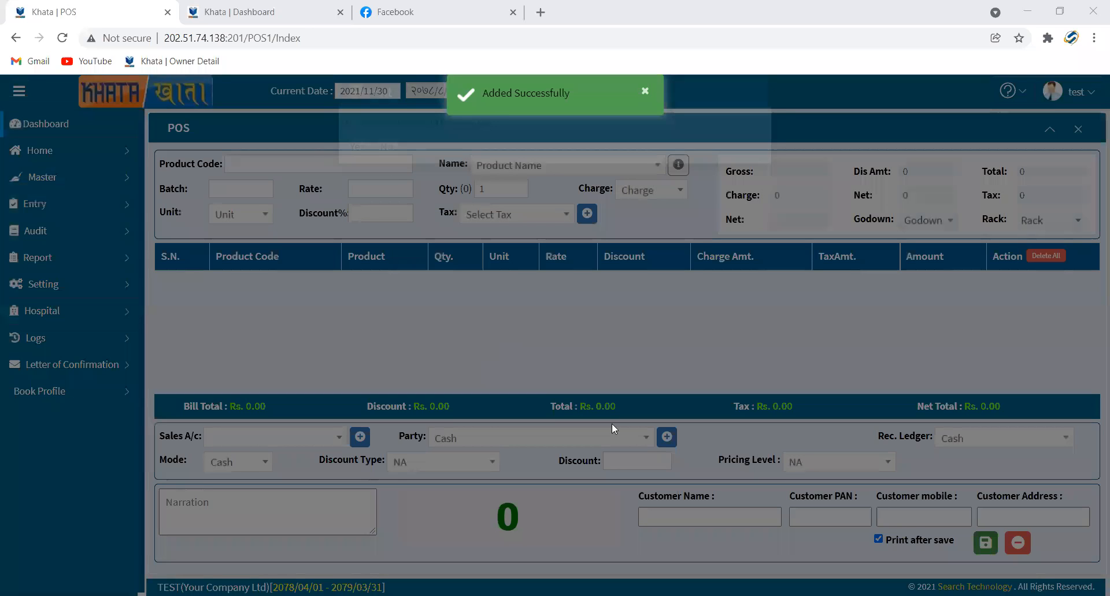
# Dismiss the print window for the saved bill and open the Sales Report
pyautogui.click(386, 167)
pyautogui.click(89, 268)
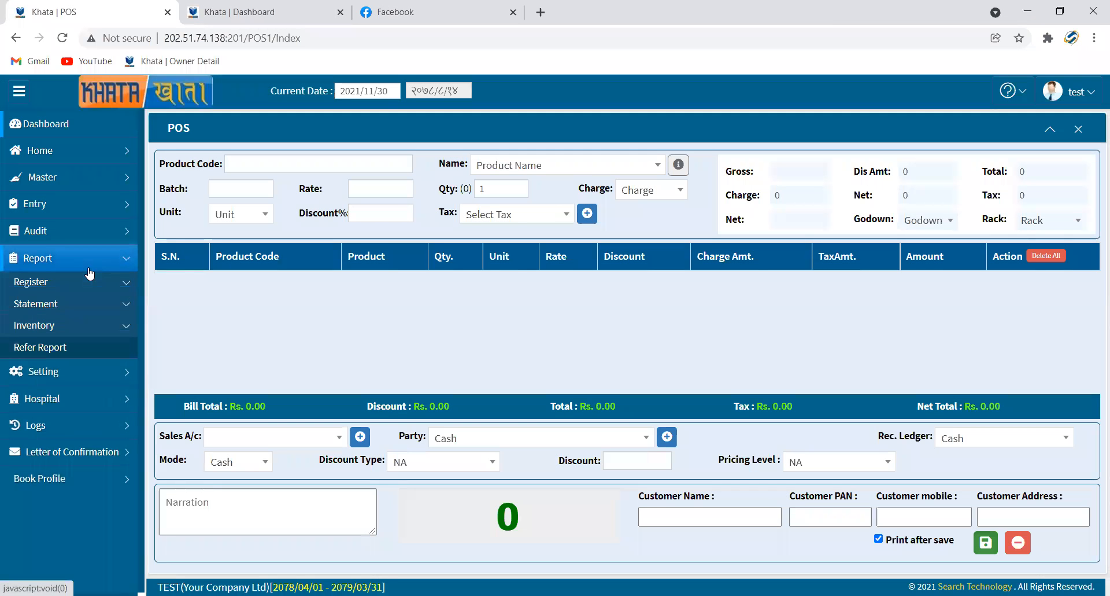
pyautogui.click(57, 309)
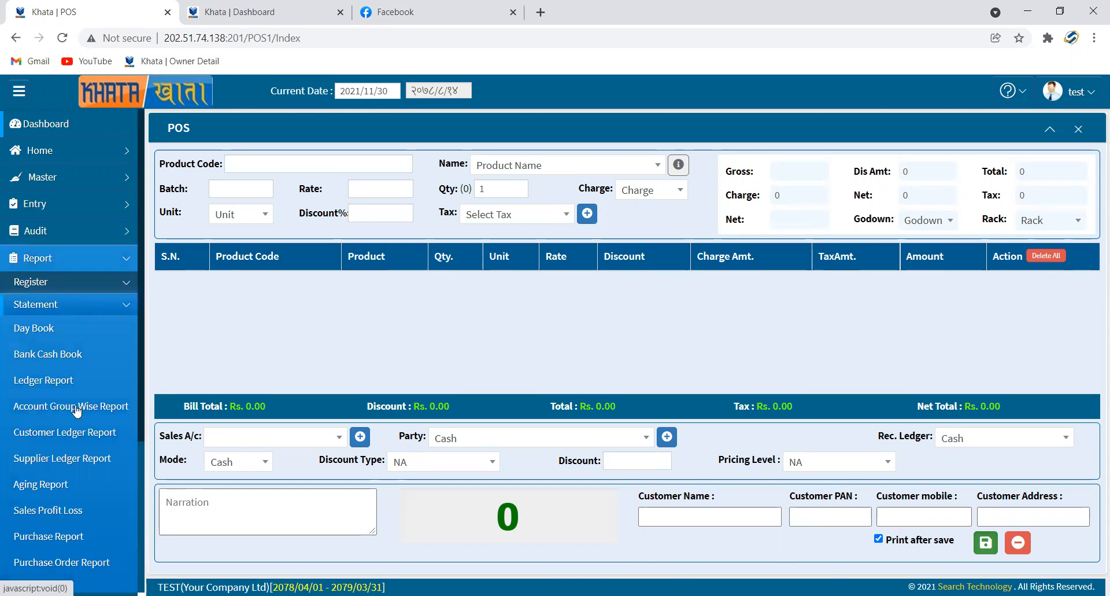
pyautogui.scroll(-4, 48, 374)
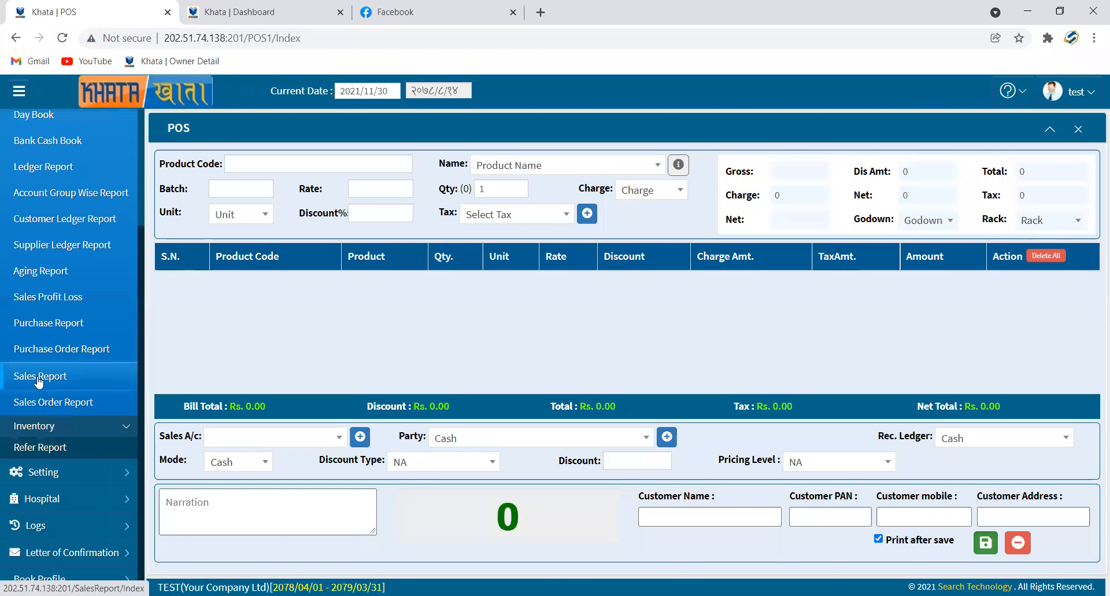
pyautogui.click(39, 373)
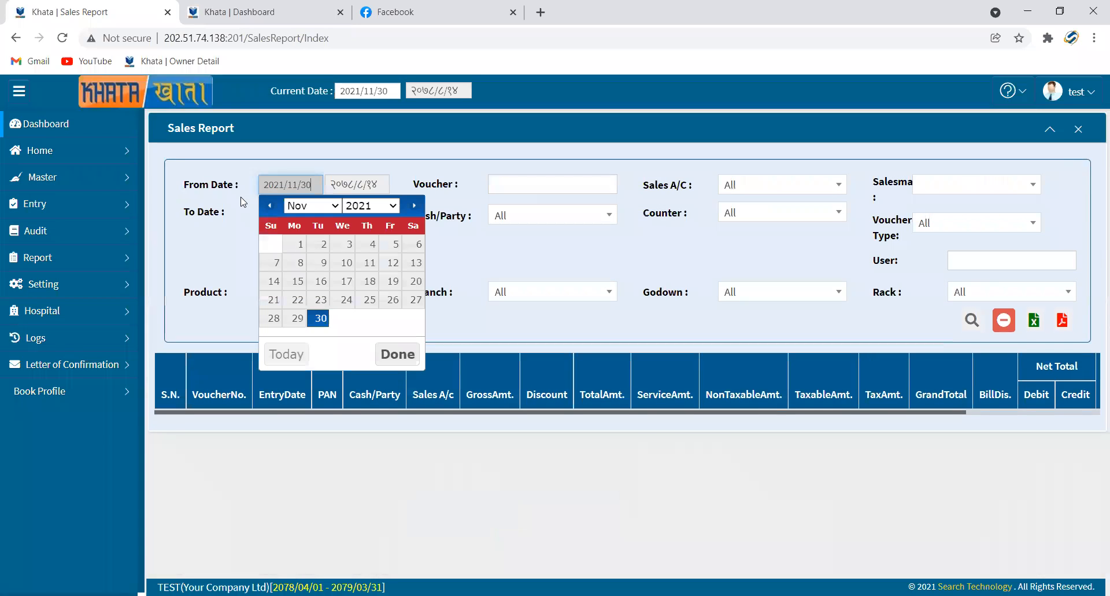
# Run the sales report for 2021/11/30, leaving the voucher empty and the account, party, product and other filters at All
pyautogui.press('Tab')
pyautogui.press('Tab')
pyautogui.press('Tab')
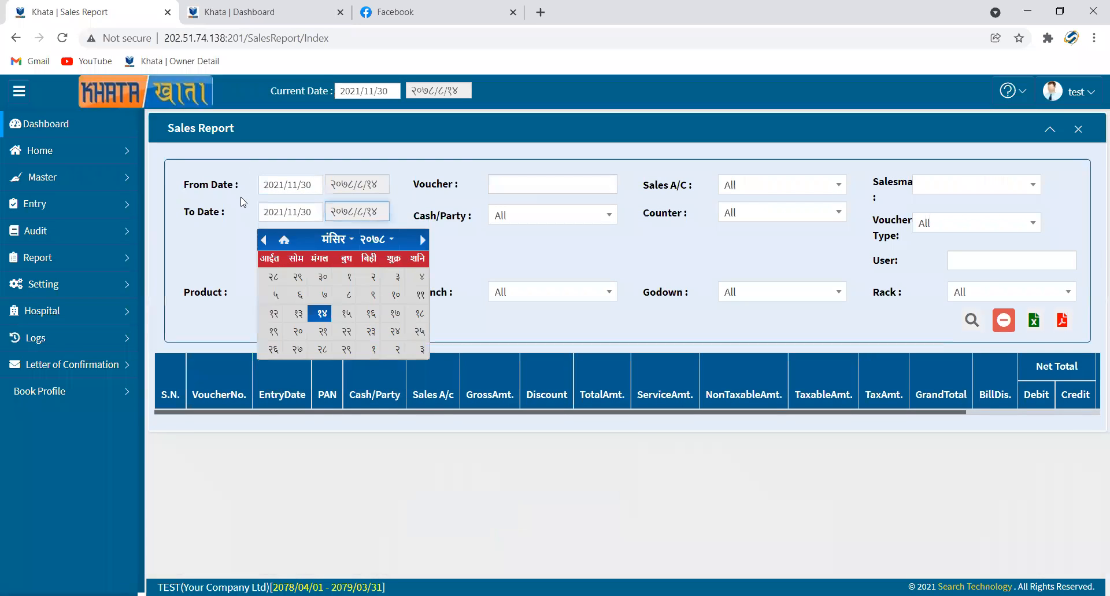
pyautogui.press('Tab')
pyautogui.press('Tab')
pyautogui.press('Tab')
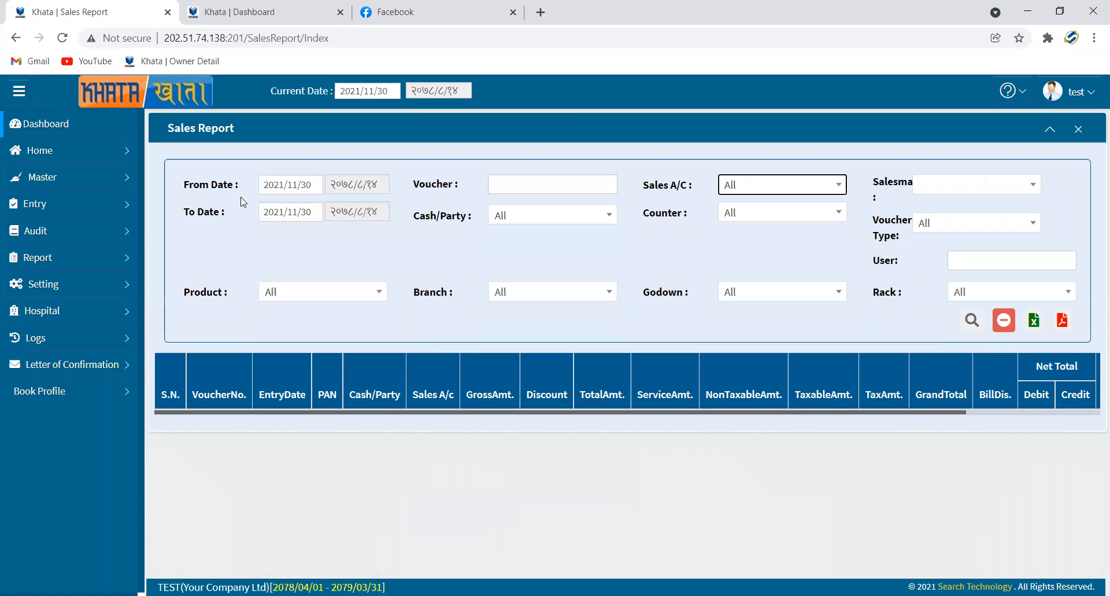
pyautogui.press('Return')
pyautogui.press('Return')
pyautogui.press('Return')
pyautogui.press('Return')
pyautogui.press('Return')
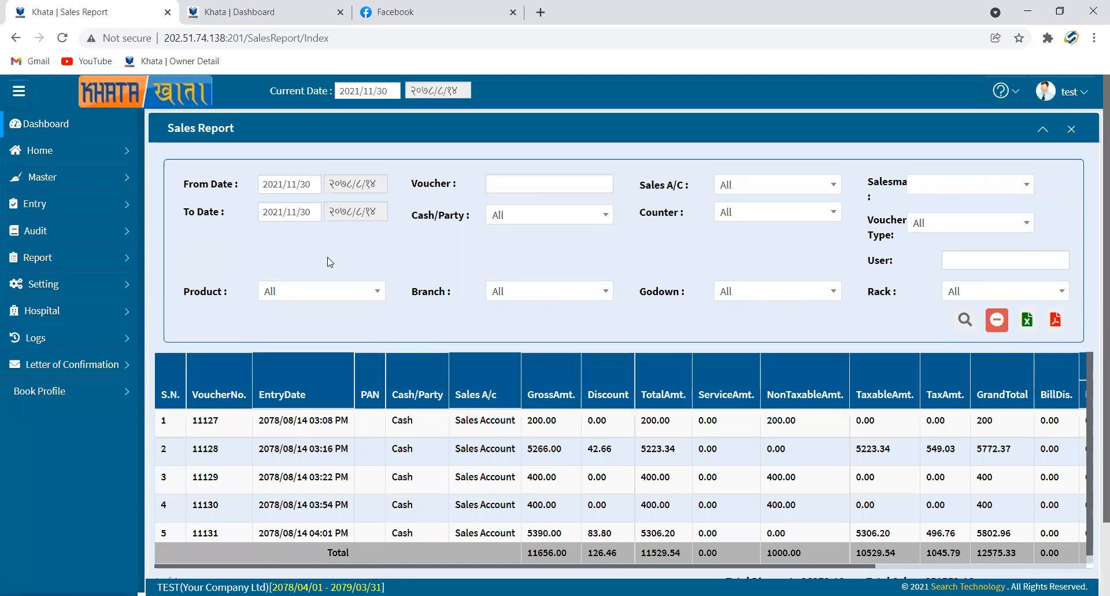
# Check the amounts and type of the newest POS sale in the report and open its item details
pyautogui.scroll(-1, 506, 517)
pyautogui.moveTo(403, 523); pyautogui.dragTo(623, 544)
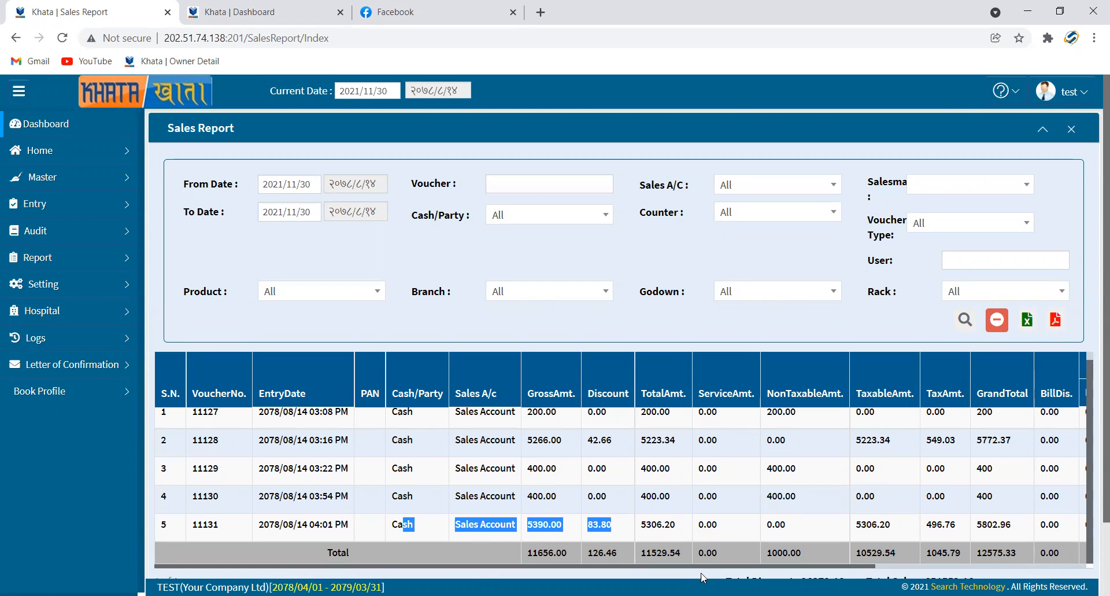
pyautogui.moveTo(724, 559); pyautogui.dragTo(941, 528)
pyautogui.moveTo(937, 528); pyautogui.dragTo(890, 527)
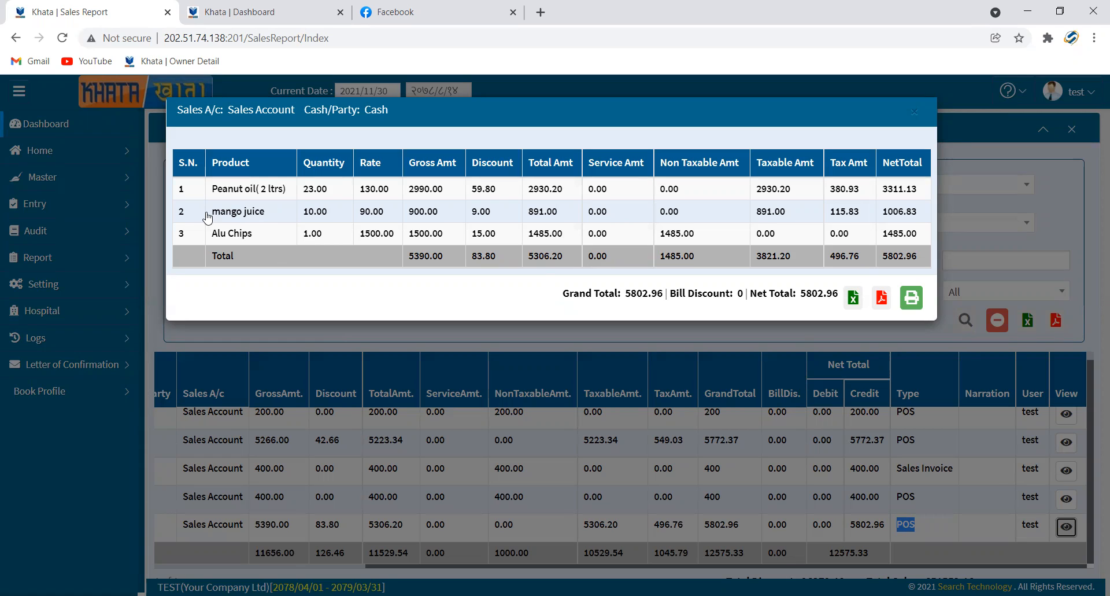
# Review the products, quantities, non-taxable amount and tax in the bill details, then close them
pyautogui.moveTo(268, 234); pyautogui.dragTo(218, 234)
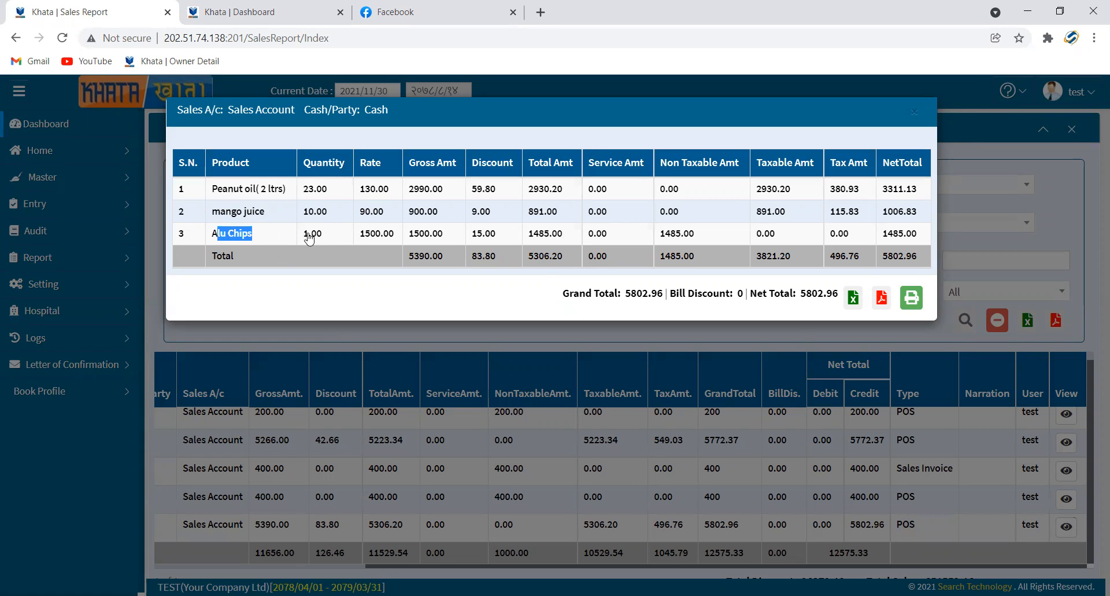
pyautogui.moveTo(324, 238); pyautogui.dragTo(362, 184)
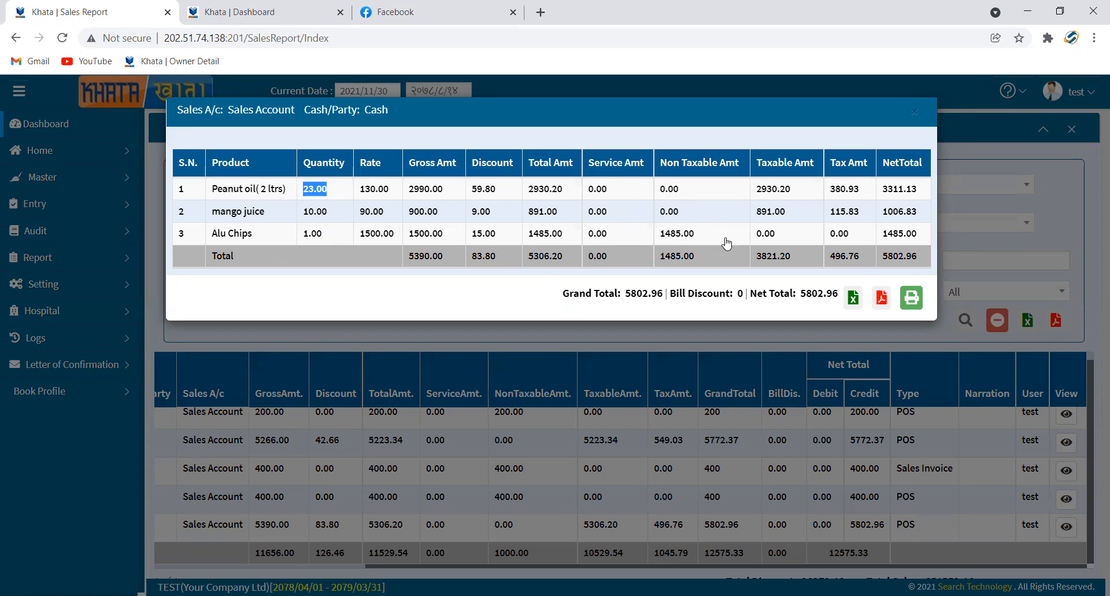
pyautogui.moveTo(719, 237); pyautogui.dragTo(658, 238)
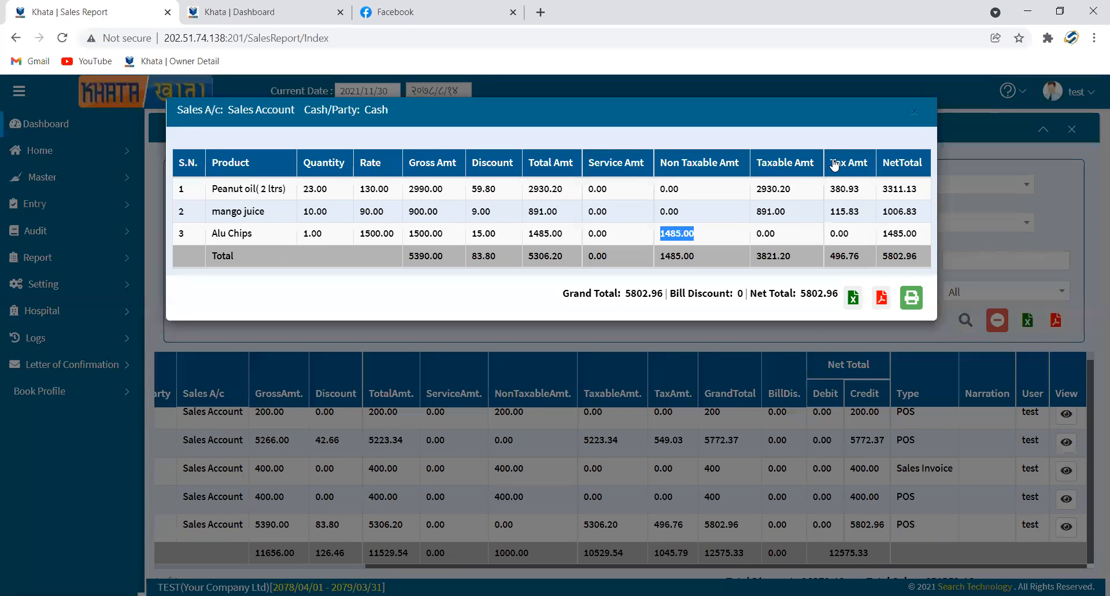
pyautogui.doubleClick(853, 211)
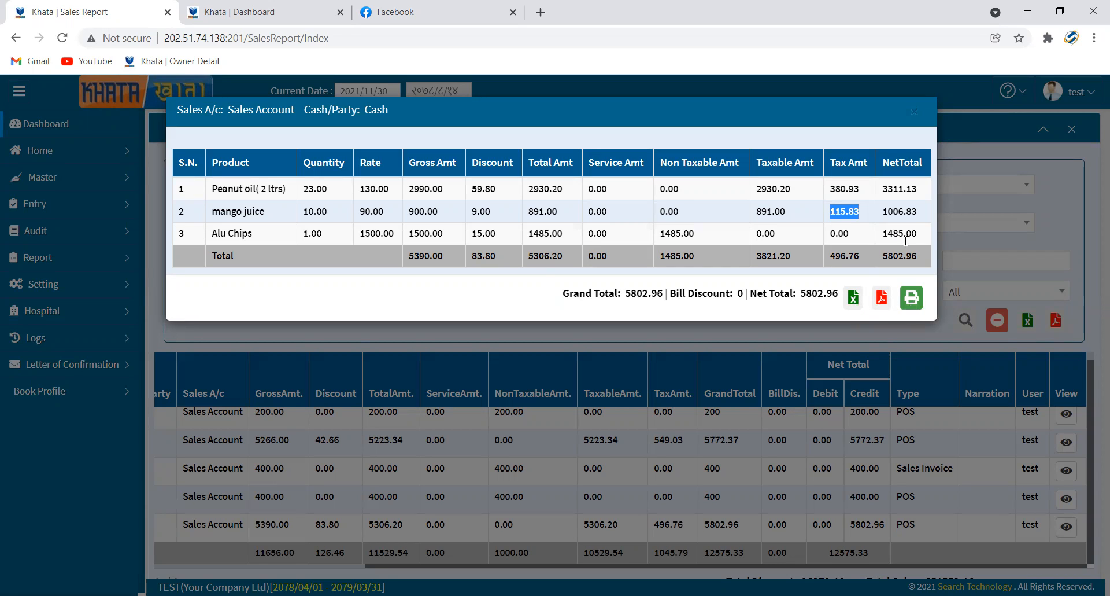
pyautogui.click(913, 113)
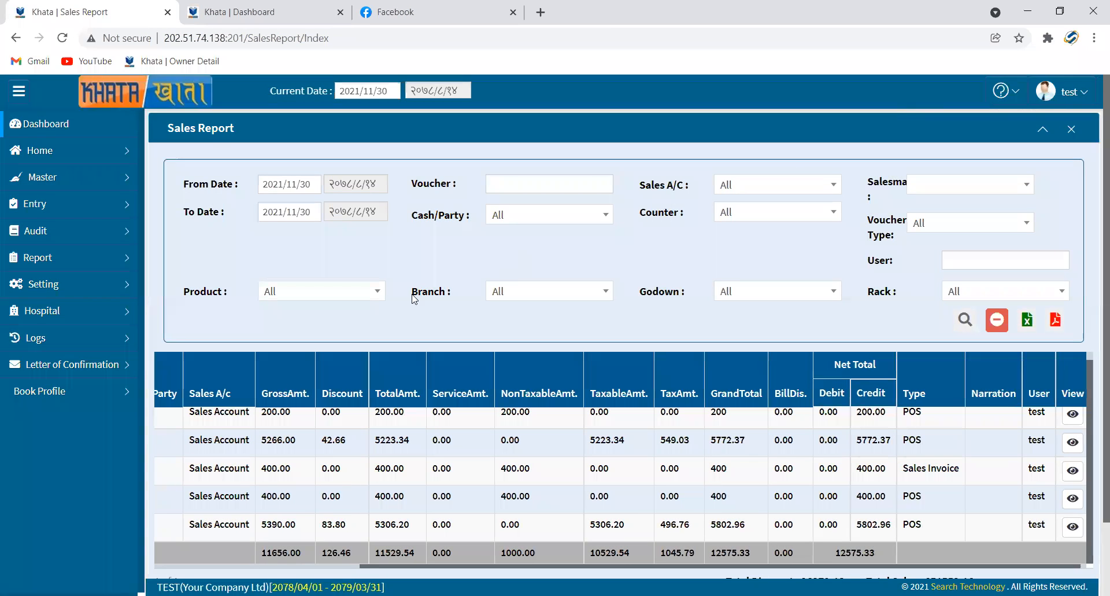
# Open the Stock Report from the inventory reports
pyautogui.click(66, 266)
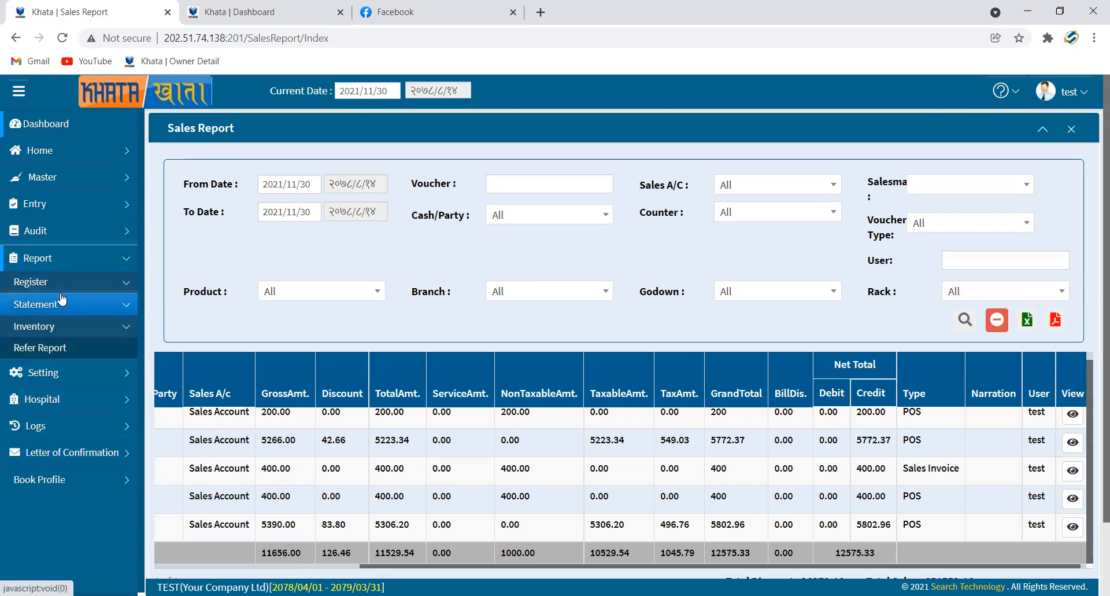
pyautogui.click(66, 327)
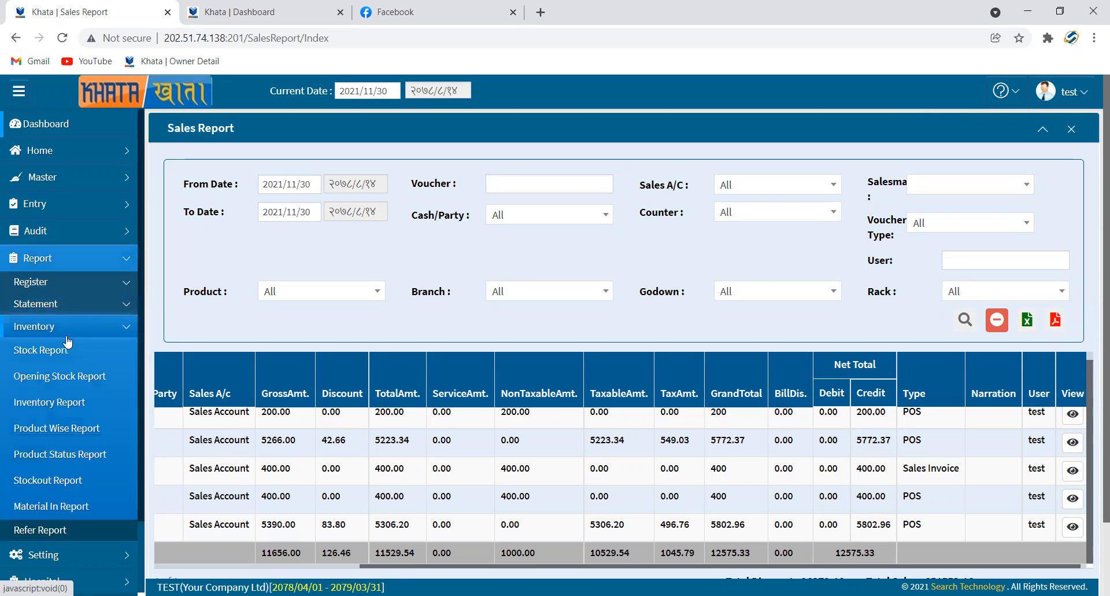
pyautogui.click(39, 349)
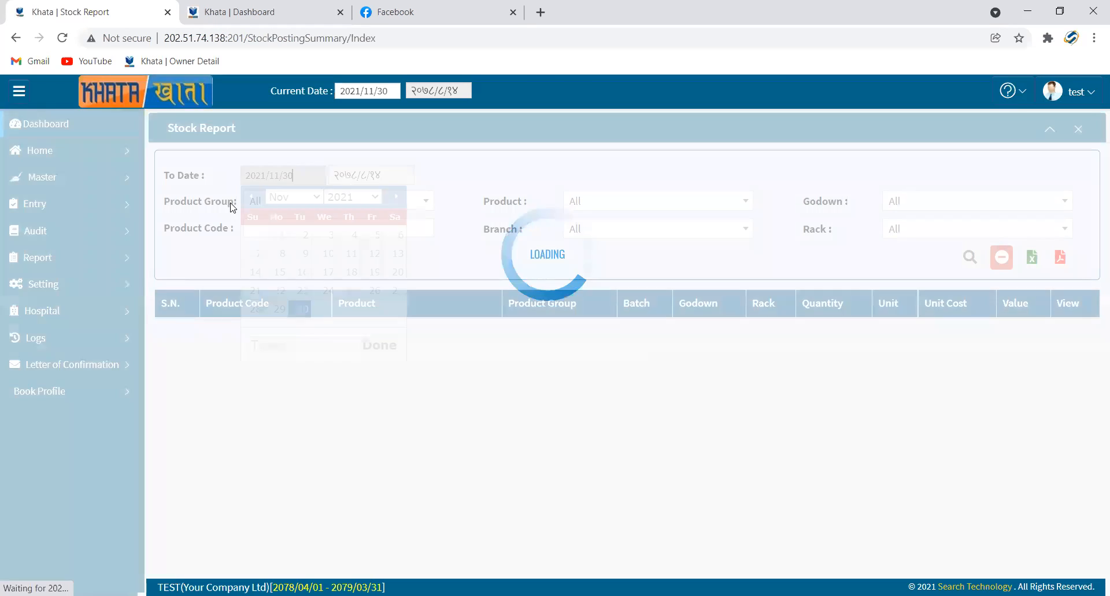
# Run the stock report up to 2021/11/30 with product group, product, godown, branch and rack kept at All
pyautogui.press('Tab')
pyautogui.press('Tab')
pyautogui.press('Tab')
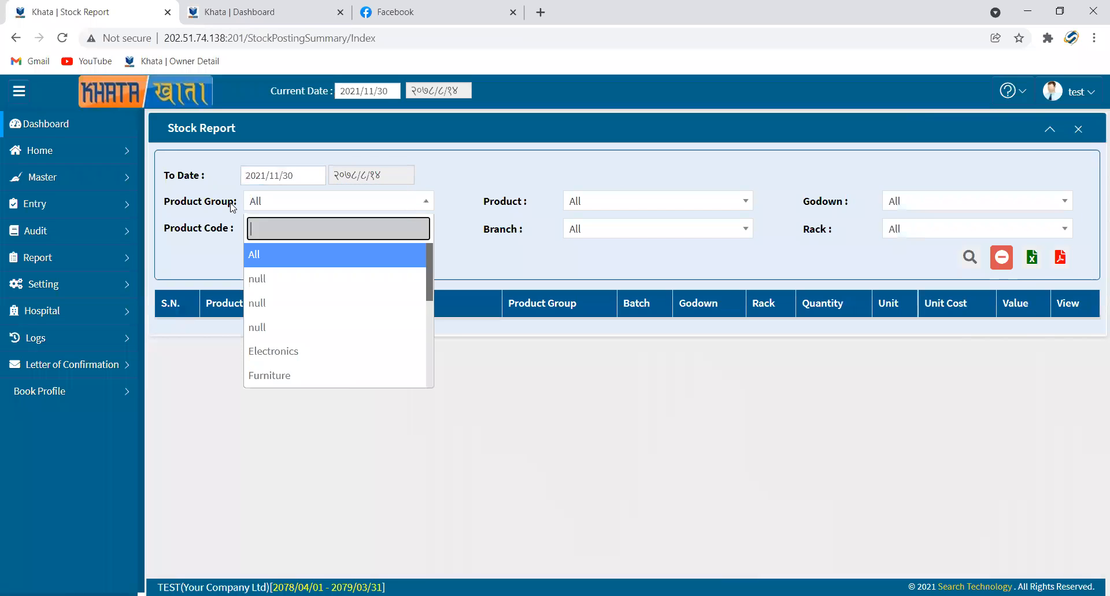
pyautogui.press('Tab')
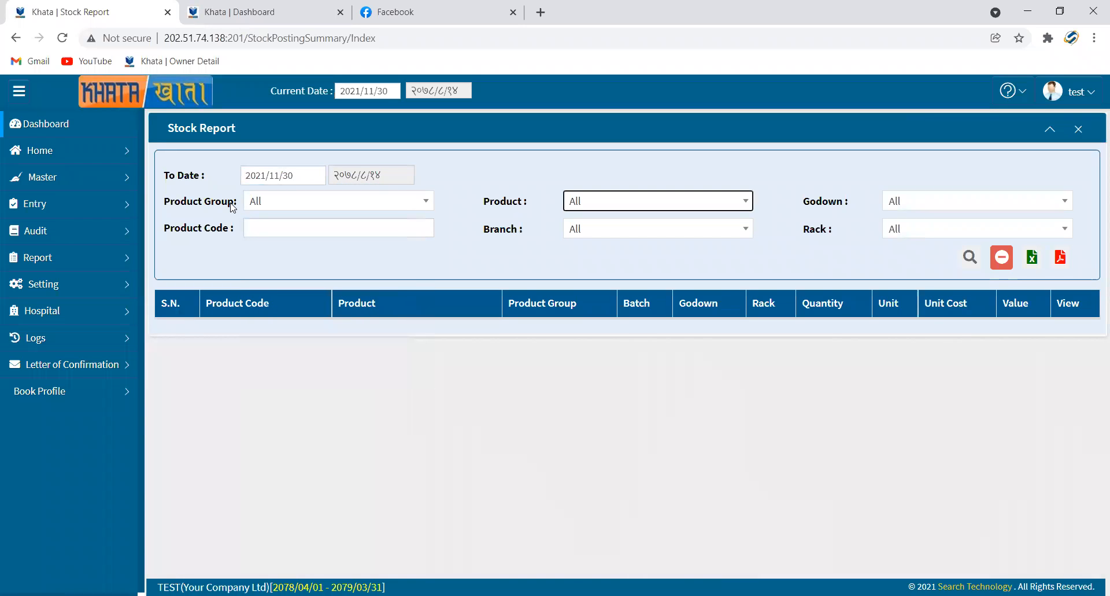
pyautogui.press('Tab')
pyautogui.press('Tab')
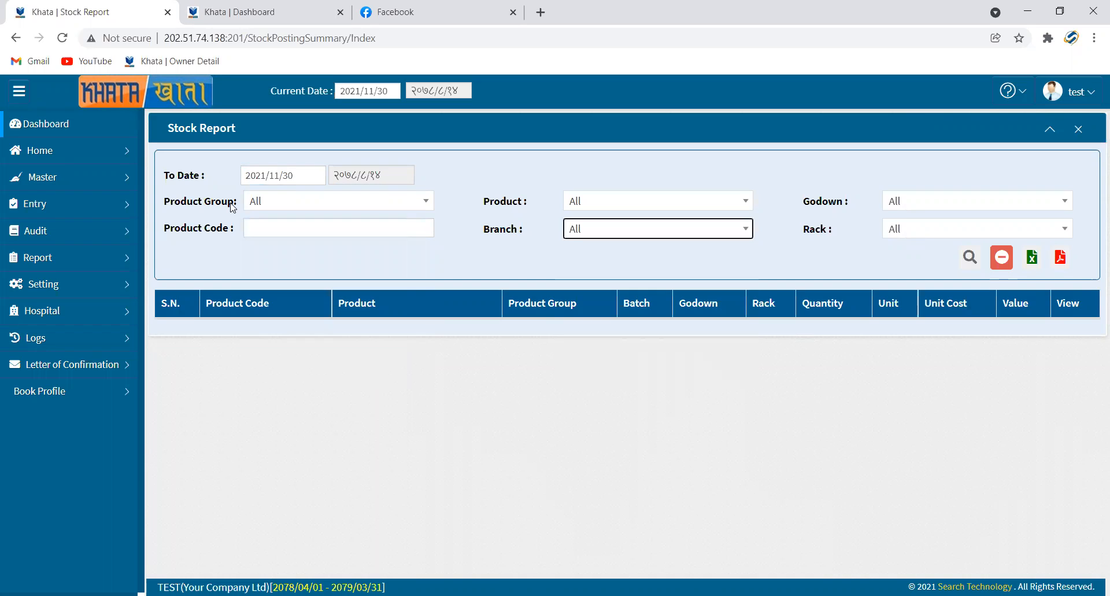
pyautogui.press('Tab')
pyautogui.press('Tab')
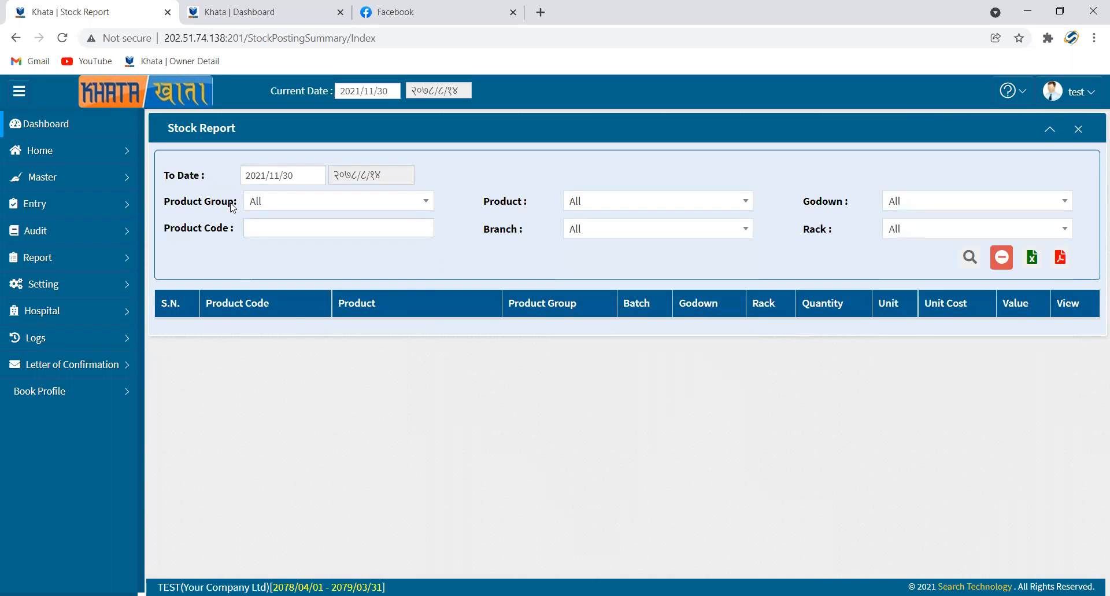
pyautogui.press('Return')
pyautogui.rightClick(494, 366)
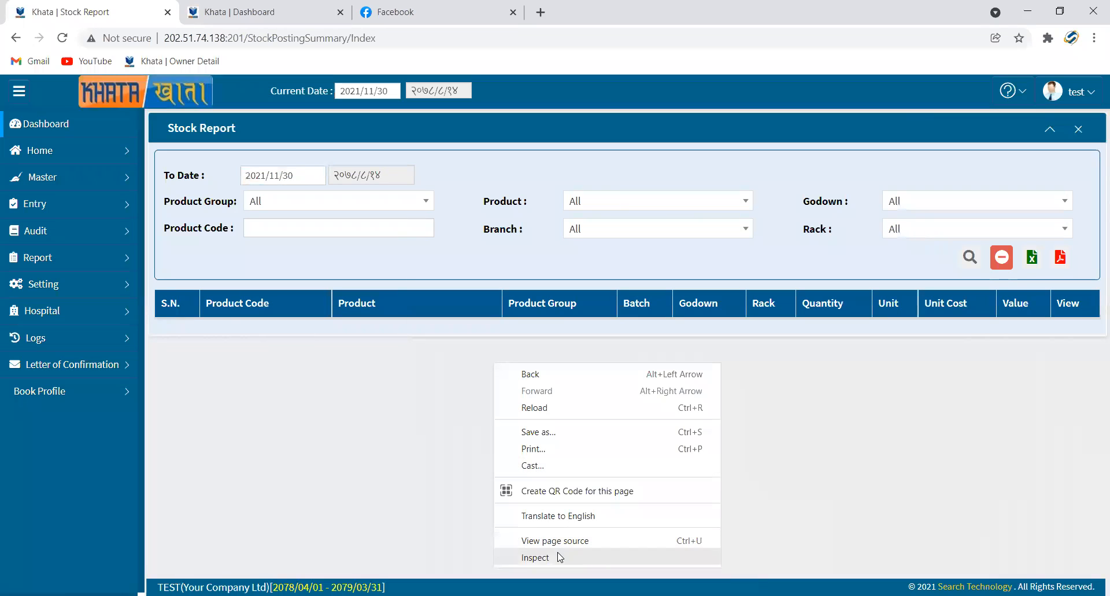
pyautogui.click(428, 452)
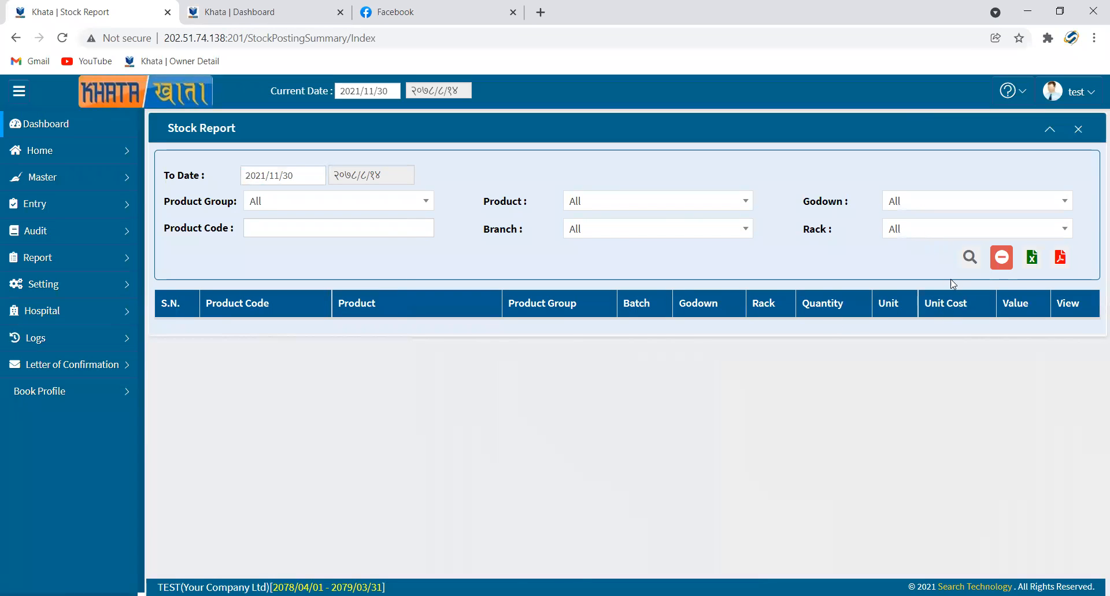
pyautogui.click(969, 258)
# Reload the Stock Report page with the browser's network log open, then close the developer tools
pyautogui.rightClick(574, 421)
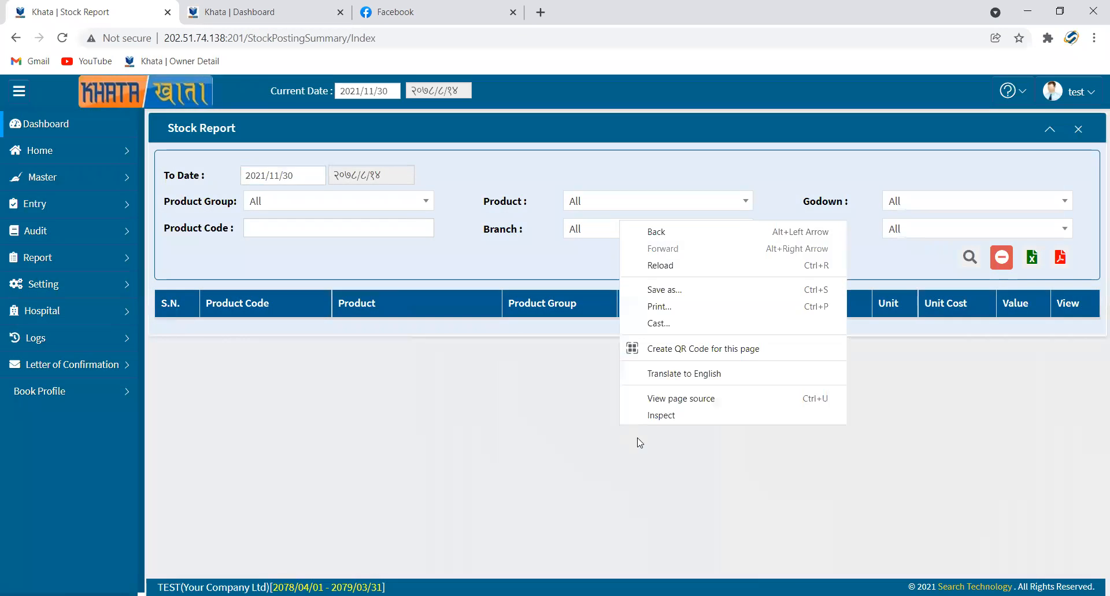
pyautogui.press('Escape')
pyautogui.hotkey('ctrl', 'shift', 'i')
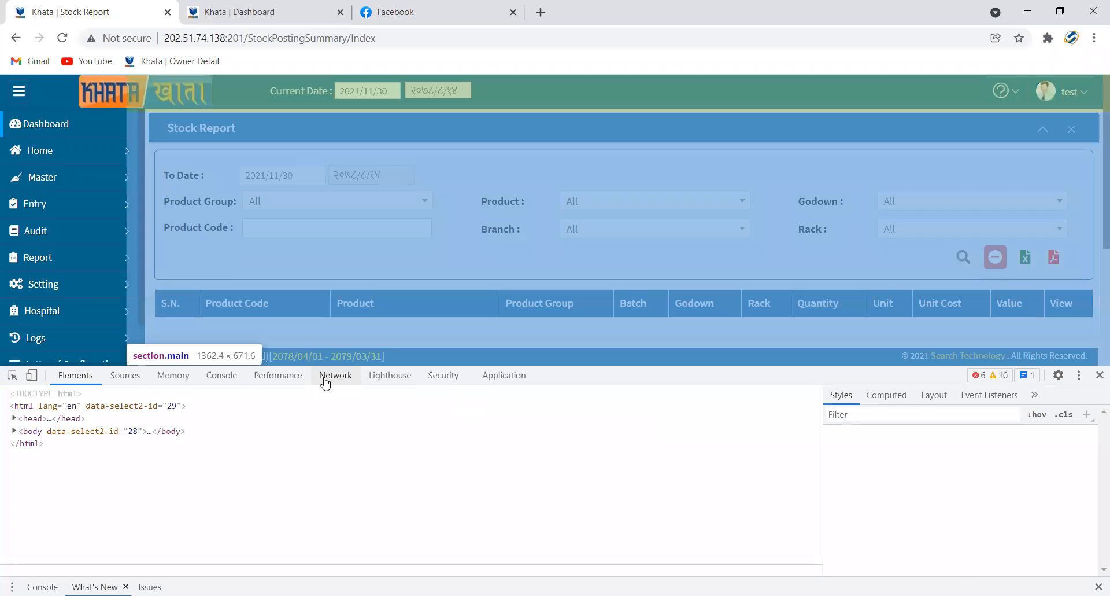
pyautogui.click(327, 375)
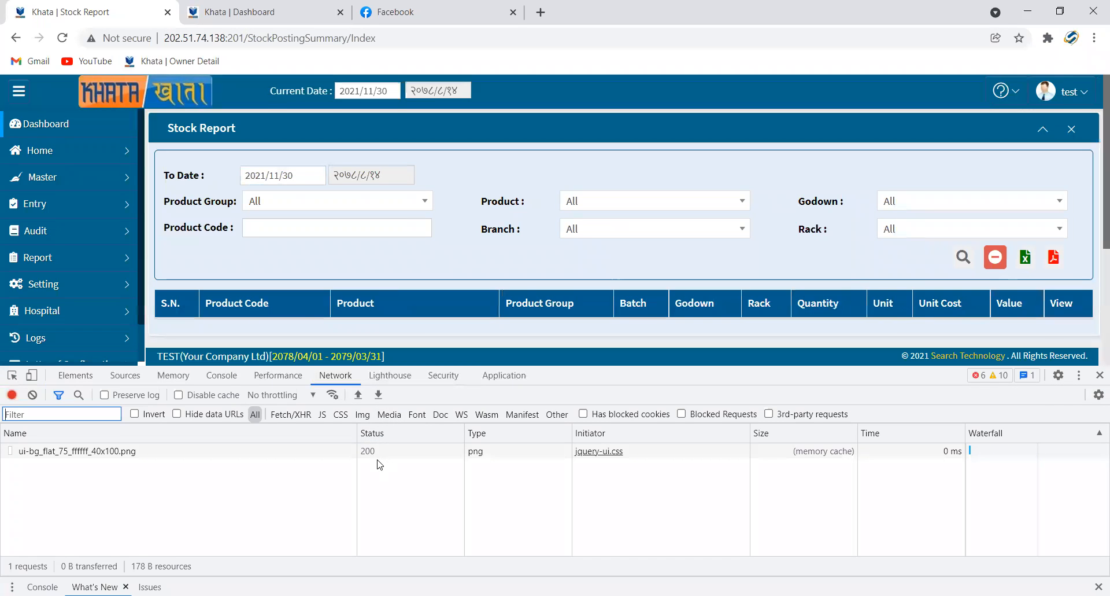
pyautogui.press('F5')
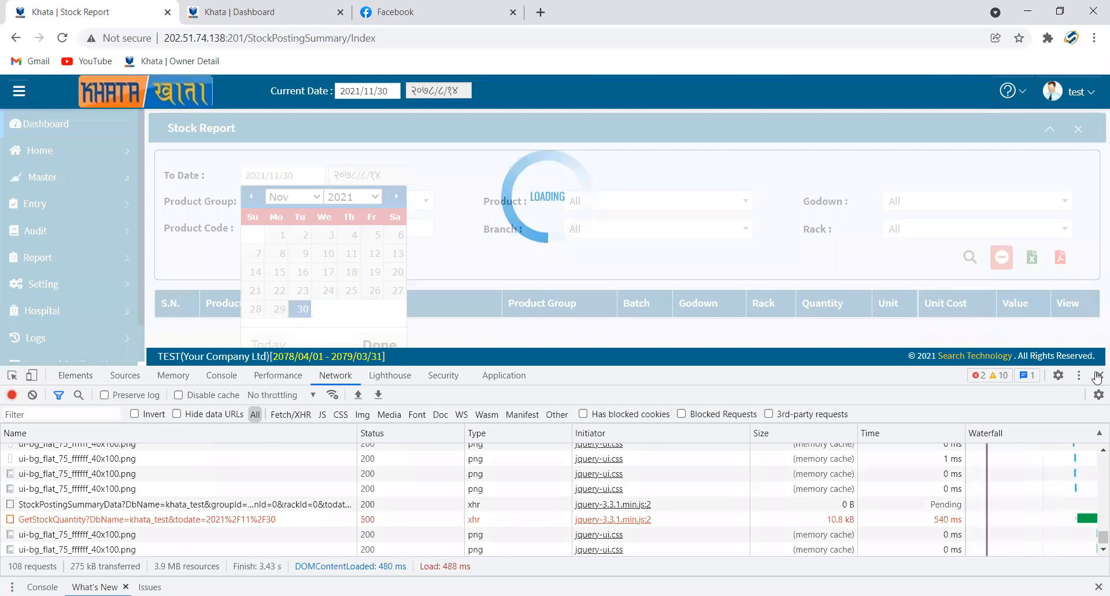
pyautogui.click(1097, 377)
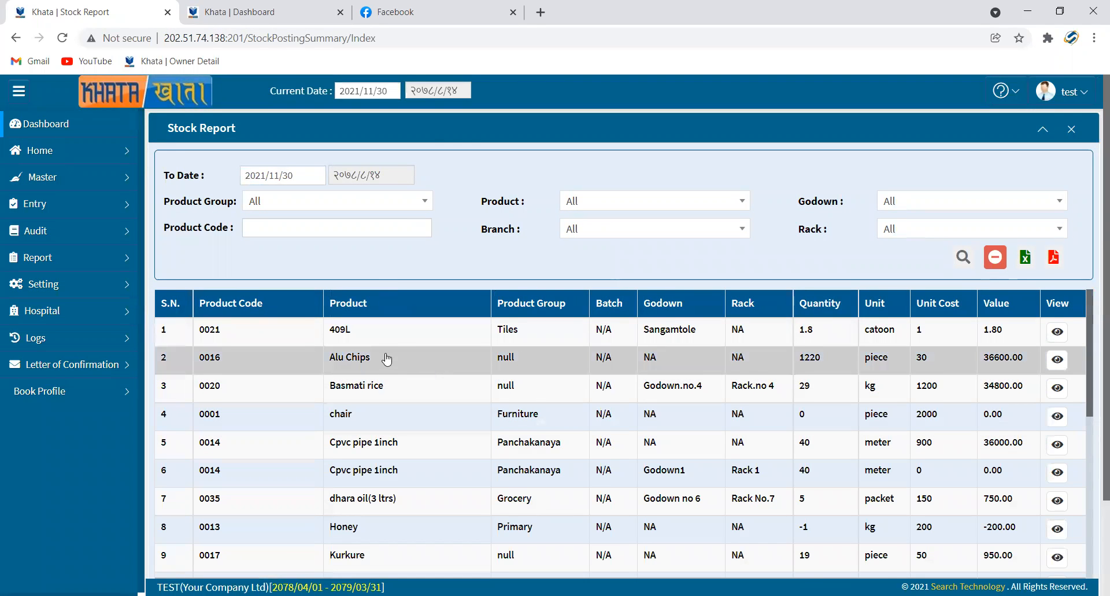
# Examine the stock list for the sold products, checking the quantity, unit cost and value of Peanut oil( 2 ltrs)
pyautogui.scroll(-5, 384, 379)
pyautogui.scroll(5, 569, 480)
pyautogui.scroll(-3, 782, 372)
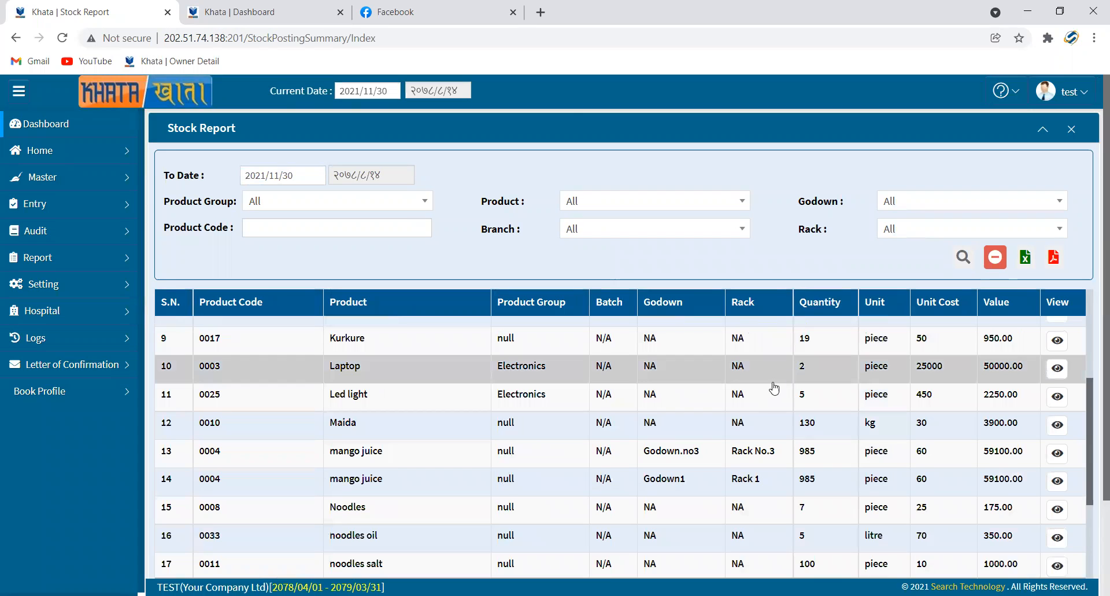
pyautogui.scroll(-1, 773, 386)
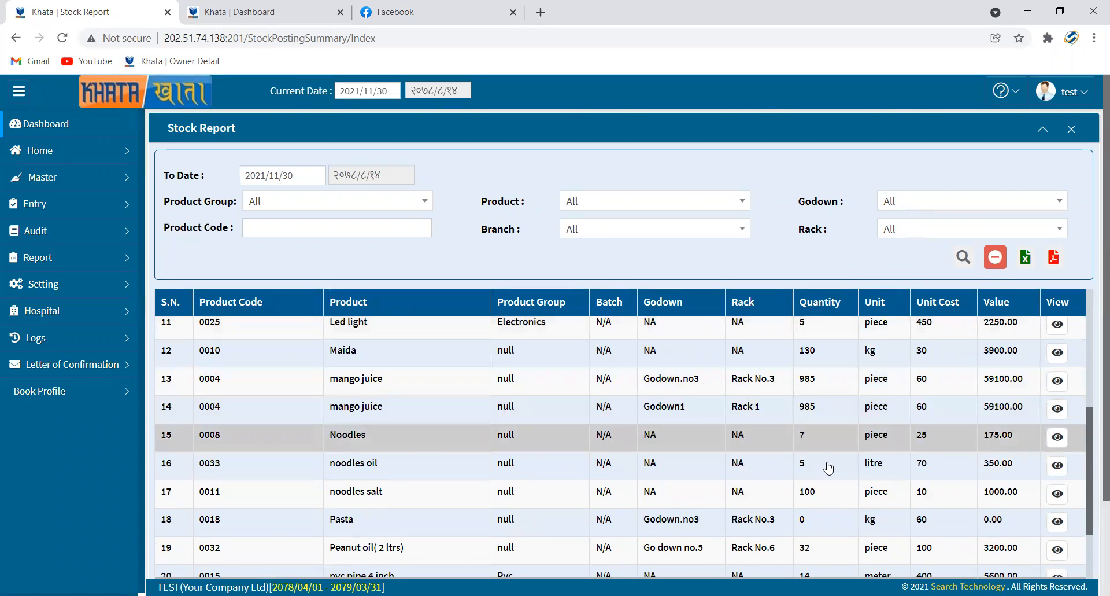
pyautogui.scroll(-3, 824, 463)
pyautogui.scroll(6, 577, 494)
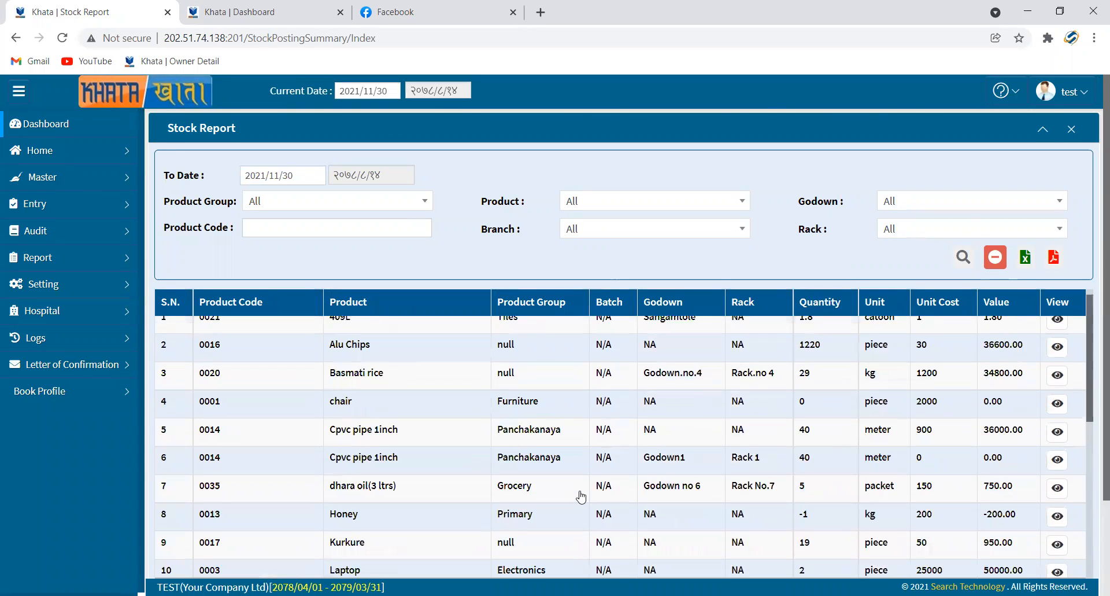
pyautogui.scroll(-5, 411, 439)
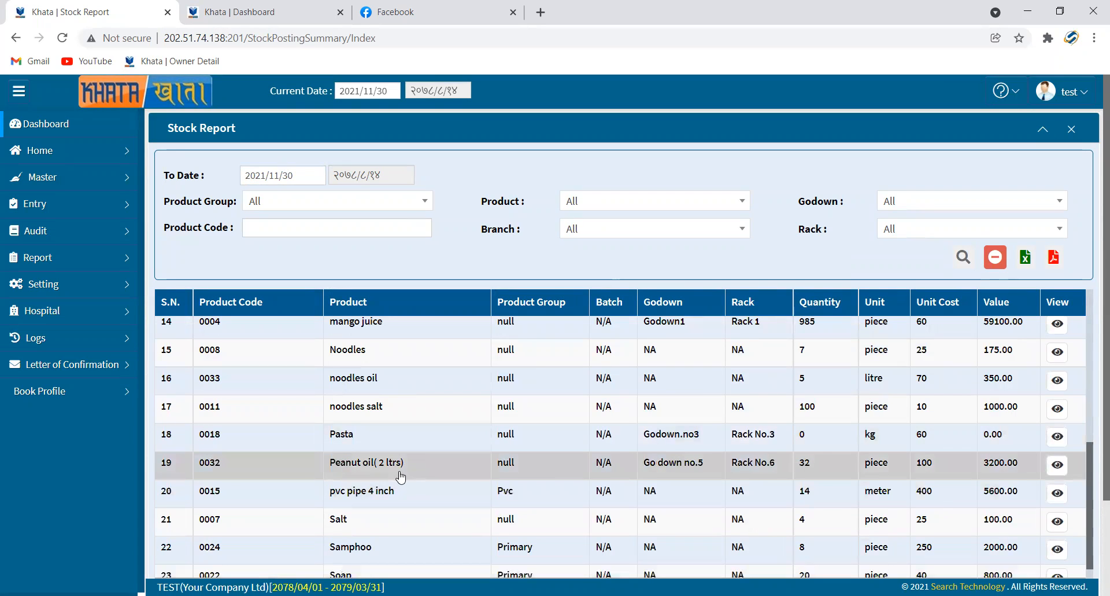
pyautogui.moveTo(810, 464); pyautogui.dragTo(799, 462)
pyautogui.moveTo(940, 469); pyautogui.dragTo(921, 466)
pyautogui.moveTo(1019, 465); pyautogui.dragTo(989, 465)
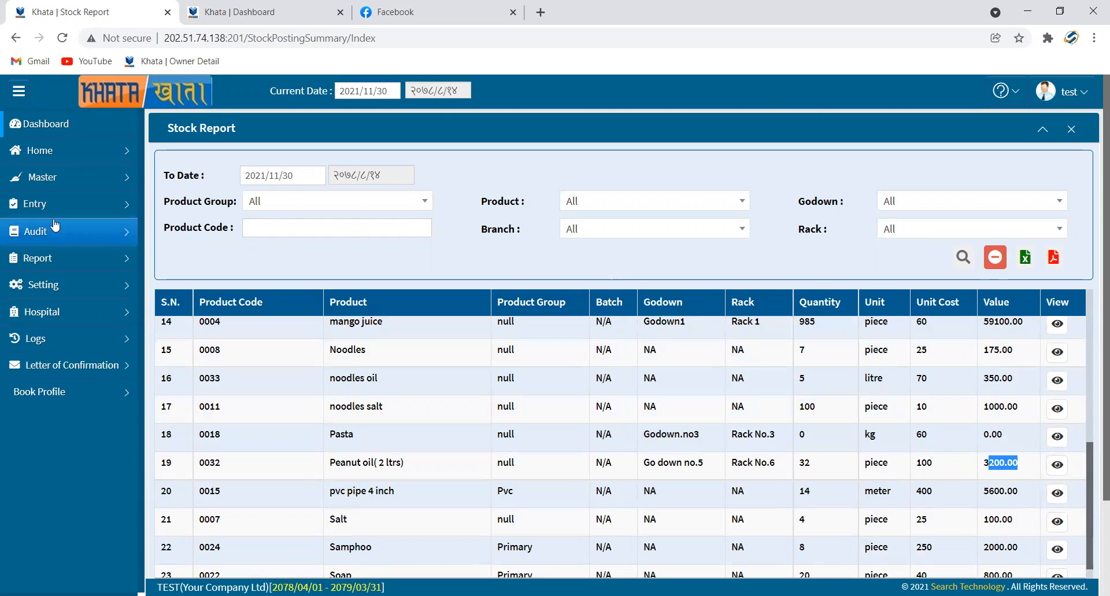
# Open the Sales Invoice form from the sales entry forms
pyautogui.click(52, 179)
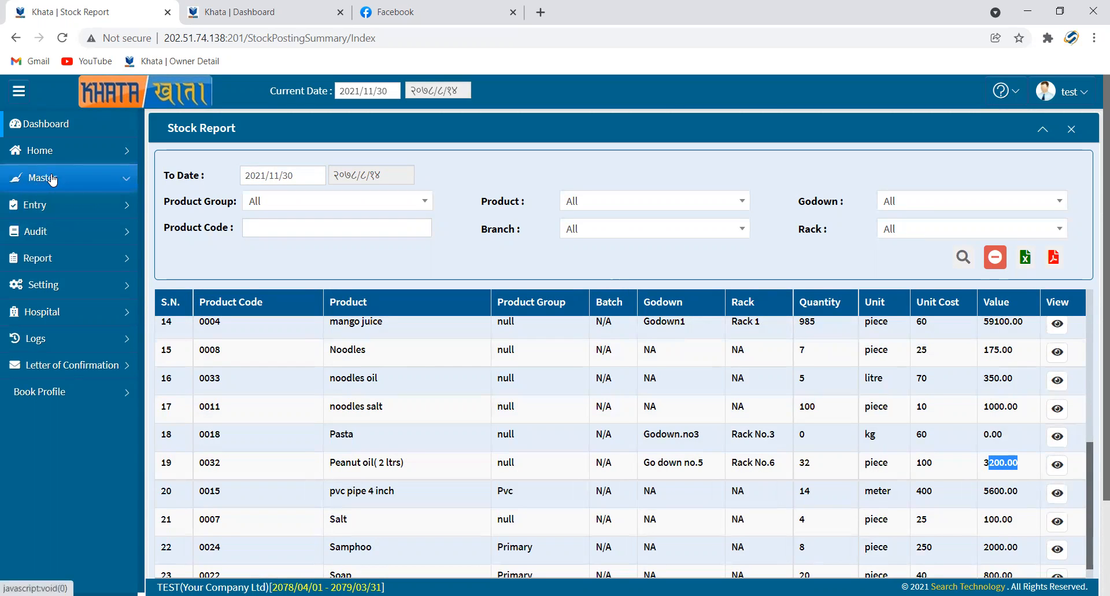
pyautogui.click(51, 213)
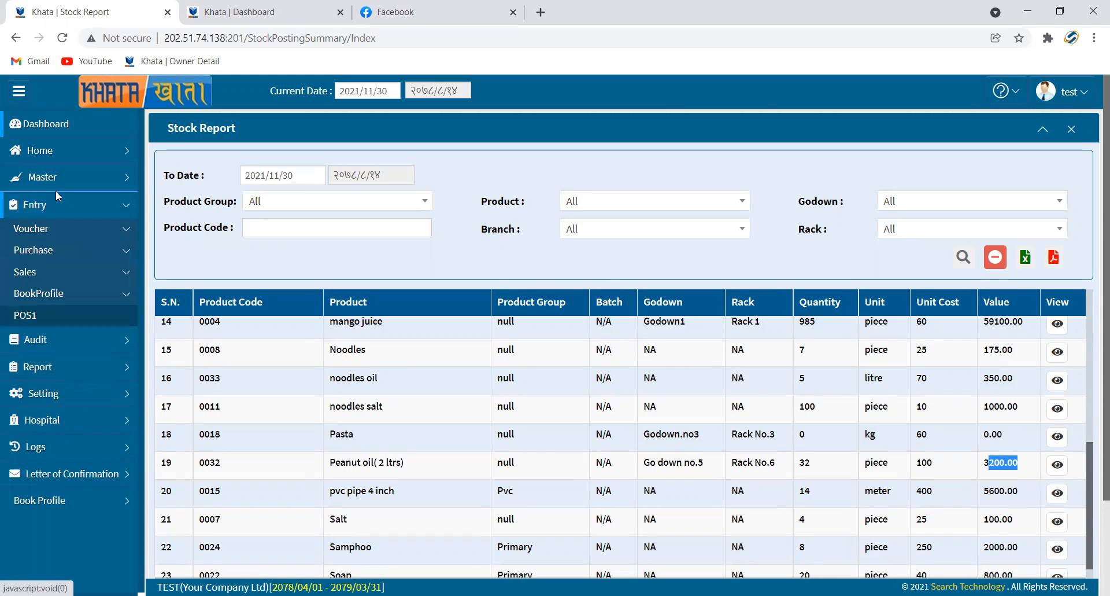
pyautogui.click(55, 270)
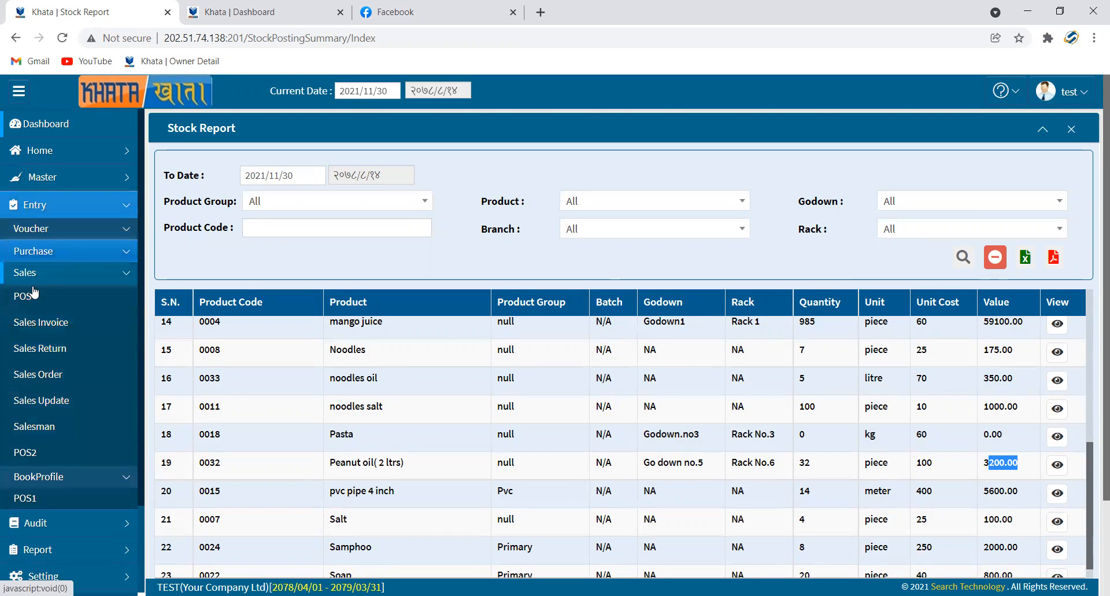
pyautogui.click(35, 324)
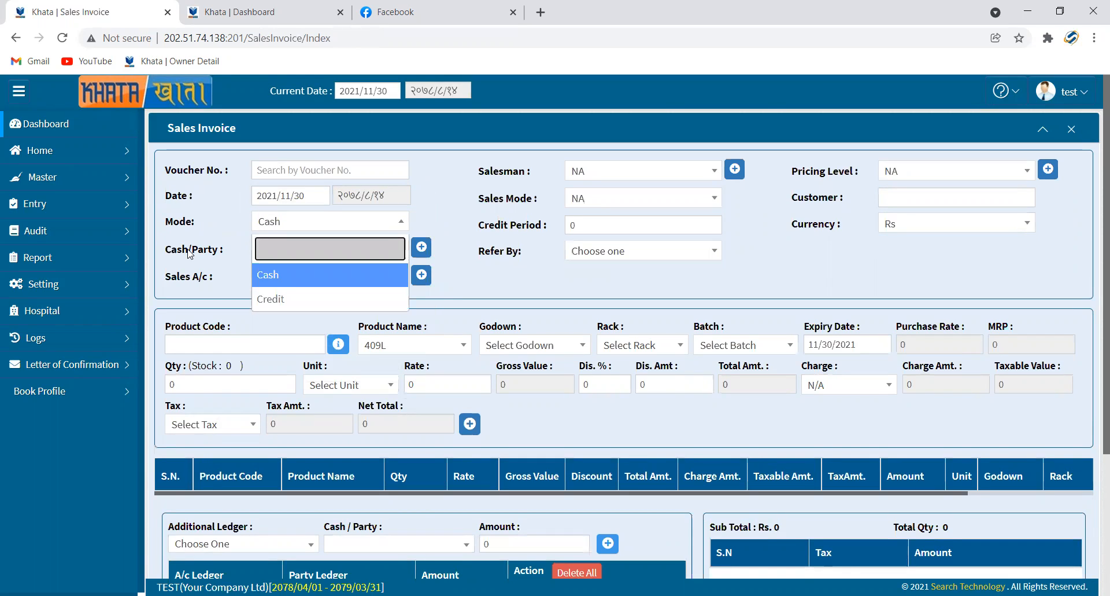
# Set the invoice's mode to Cash, its Cash/Party to Cash and its Sales A/c to Sales Account
pyautogui.press('Return')
pyautogui.press('Return')
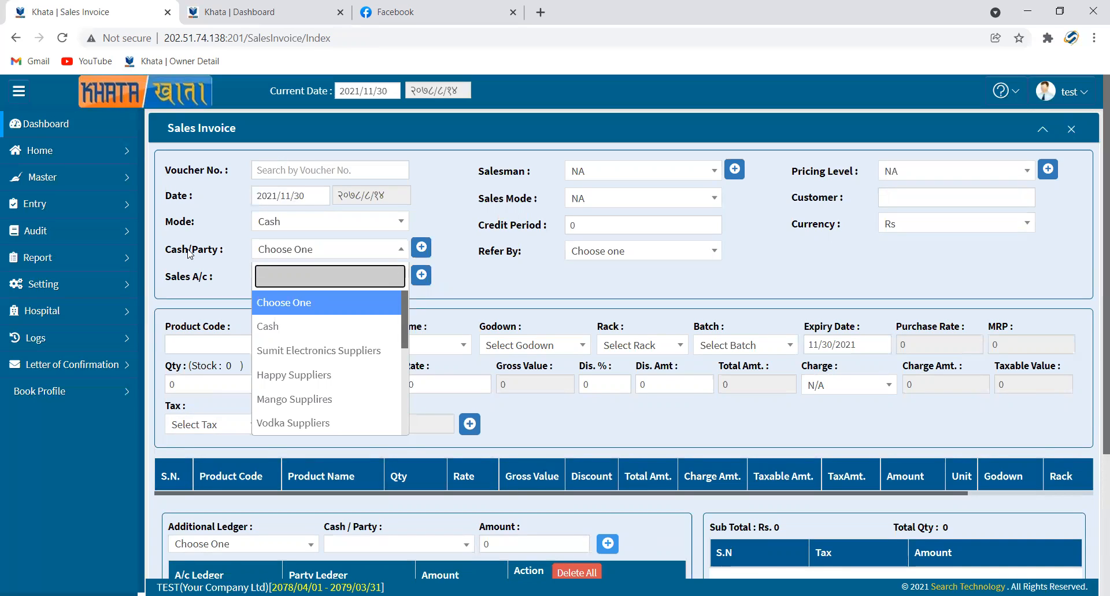
pyautogui.press('Down')
pyautogui.press('Return')
pyautogui.press('Return')
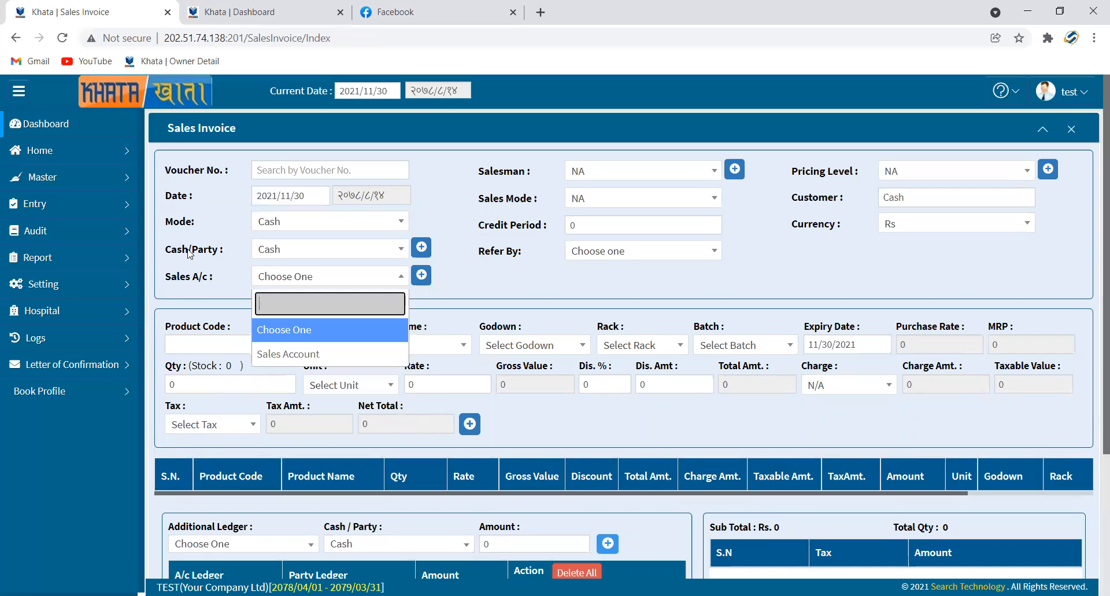
pyautogui.press('Down')
pyautogui.press('Return')
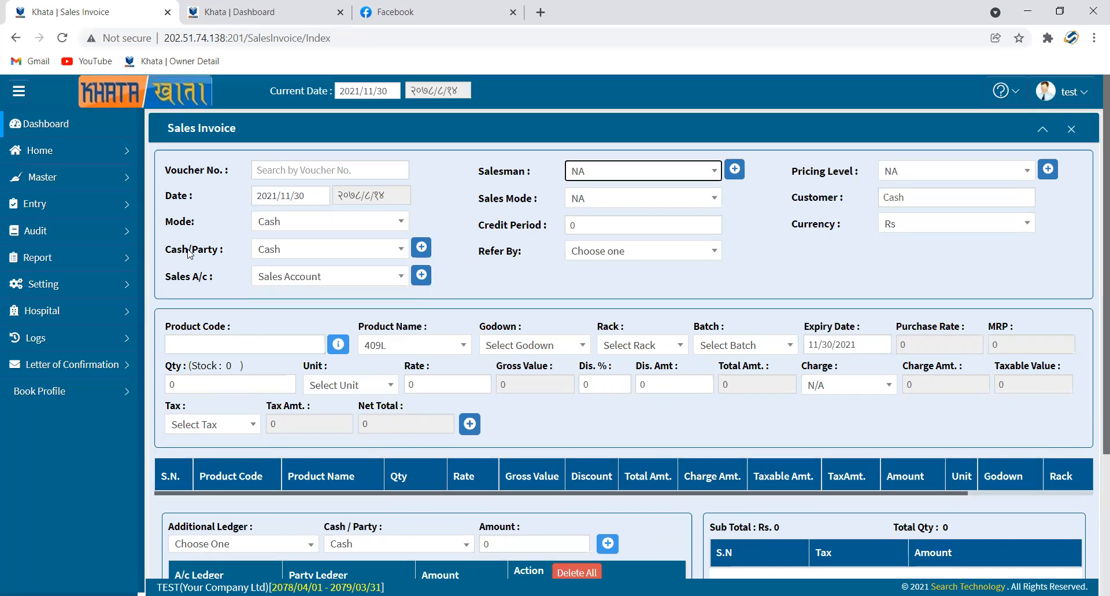
# Check the Add Salesman form without adding anyone, and assign the existing listed salesman to the invoice
pyautogui.press('Return')
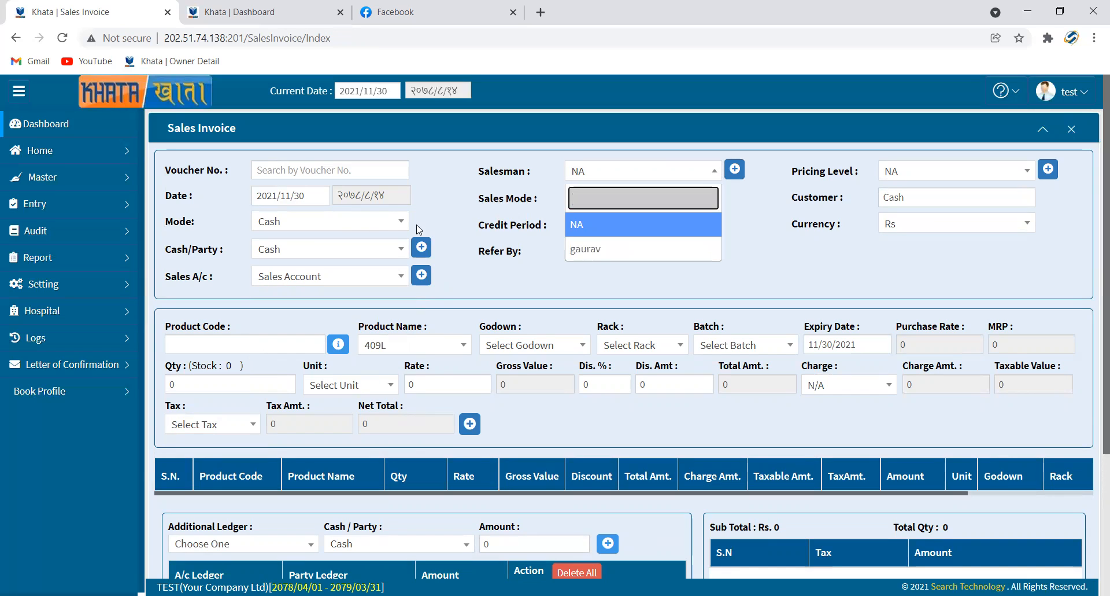
pyautogui.press('Return')
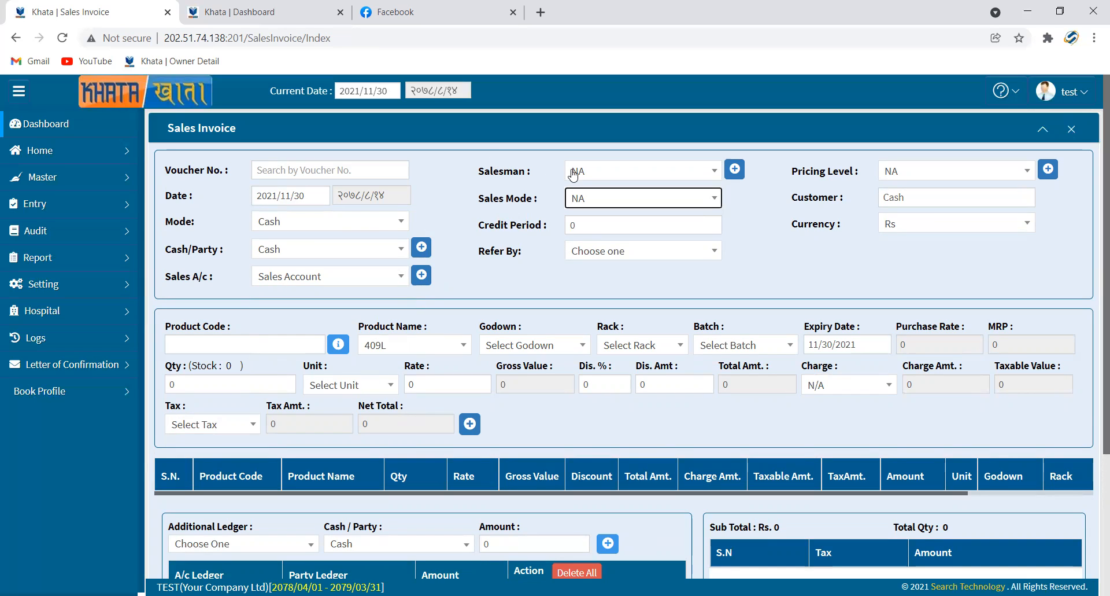
pyautogui.click(735, 170)
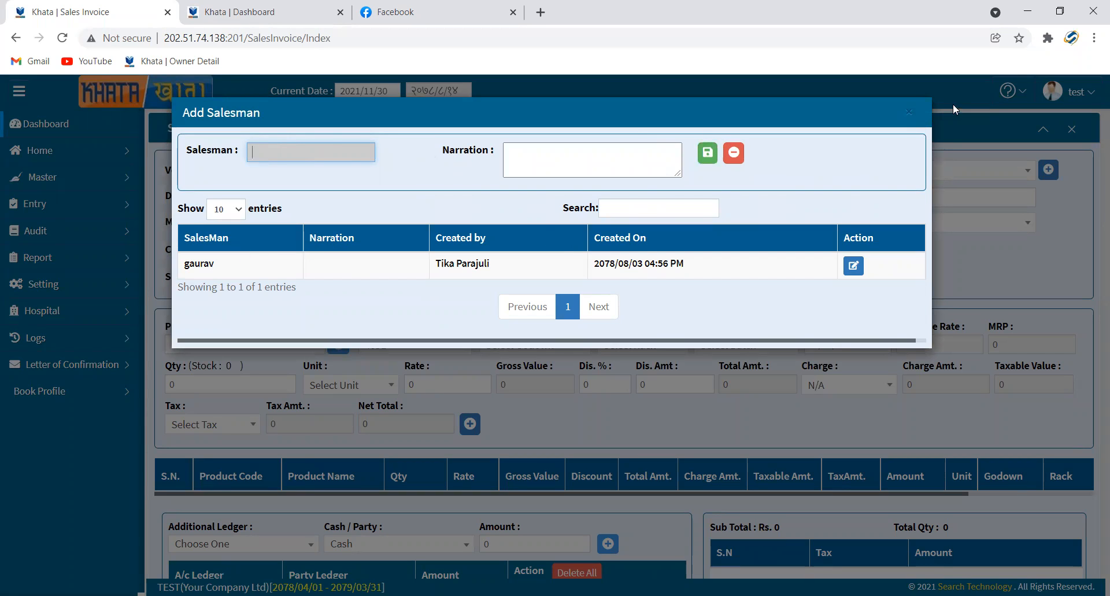
pyautogui.click(909, 113)
pyautogui.click(584, 174)
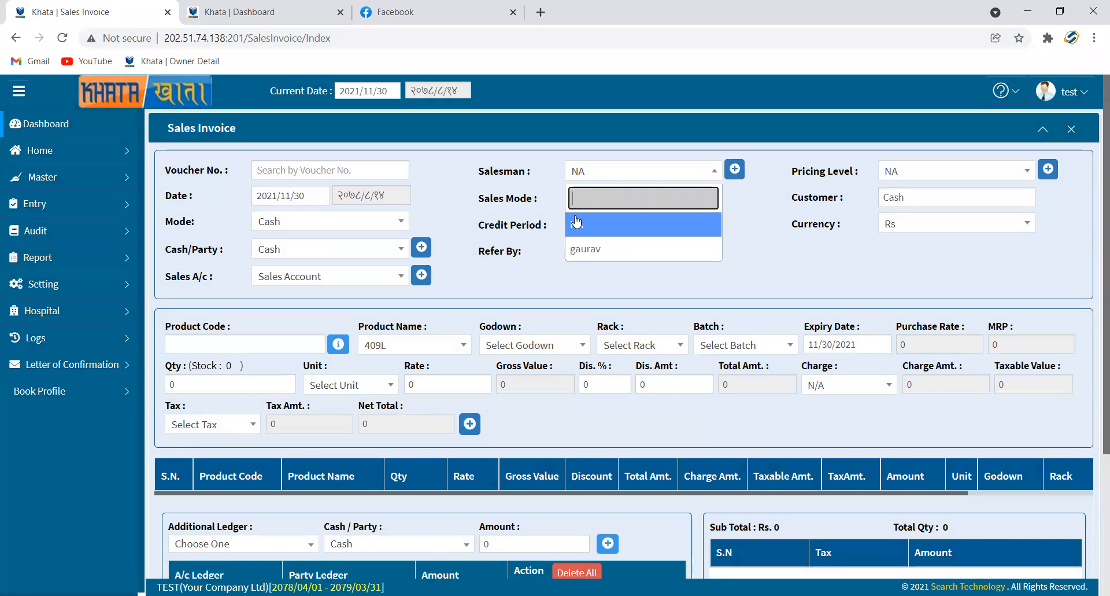
pyautogui.click(598, 250)
# Keep the sales mode at NA, credit period 0, pricing level NA, customer Cash and currency Rs on the invoice
pyautogui.click(589, 202)
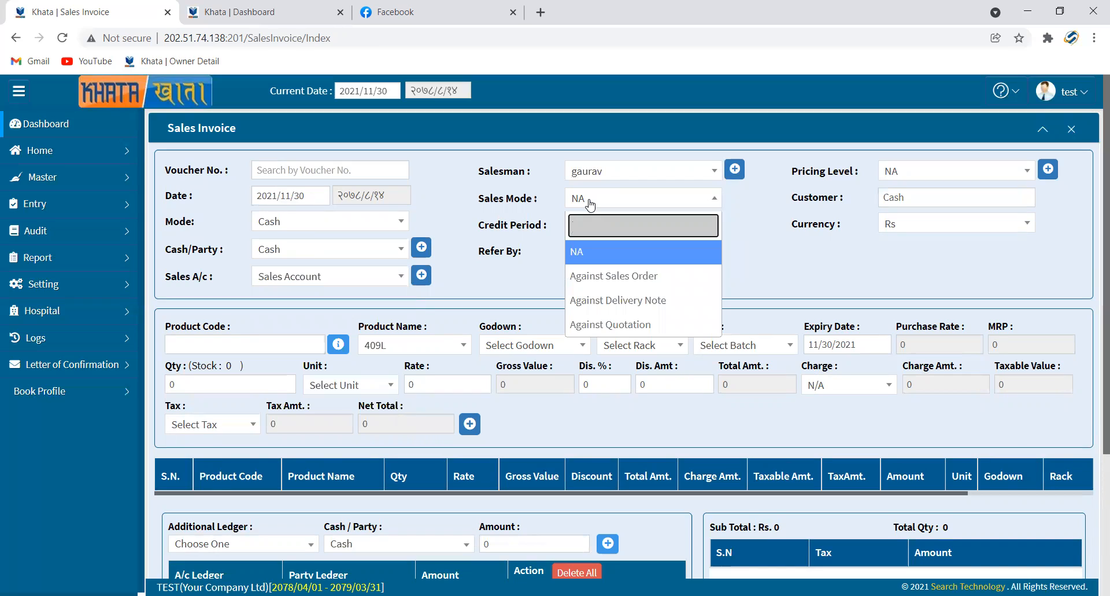
pyautogui.press('Tab')
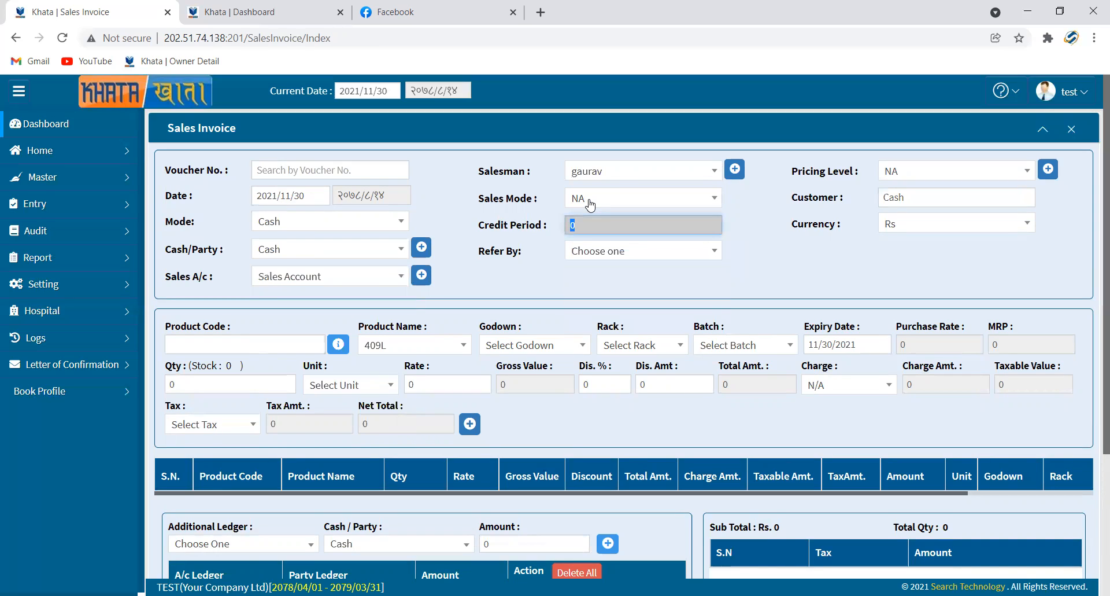
pyautogui.press('Tab')
pyautogui.press('Return')
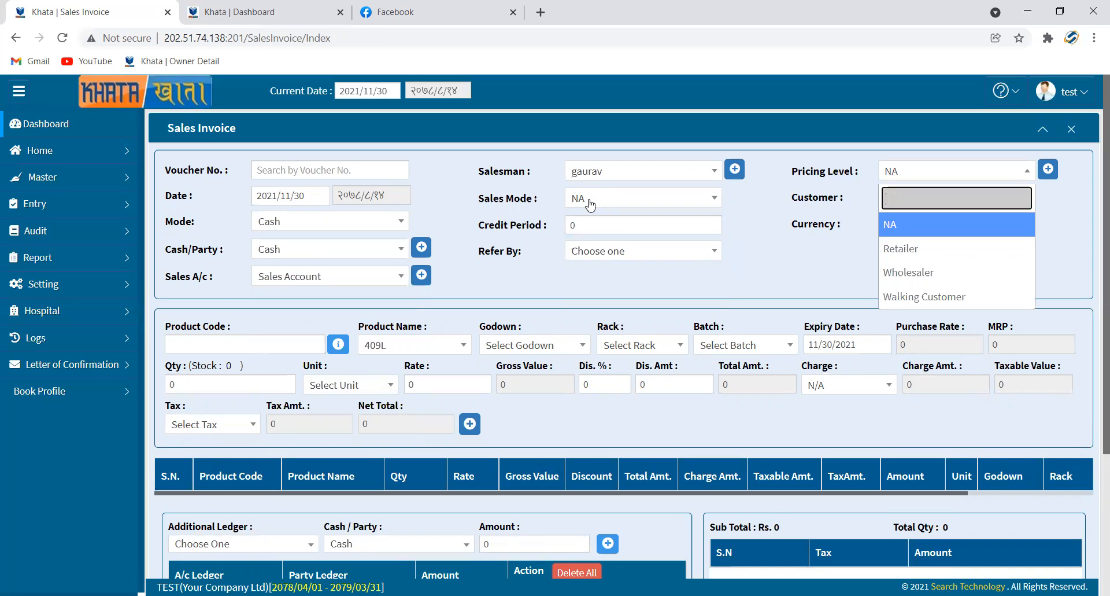
pyautogui.press('Return')
pyautogui.press('Tab')
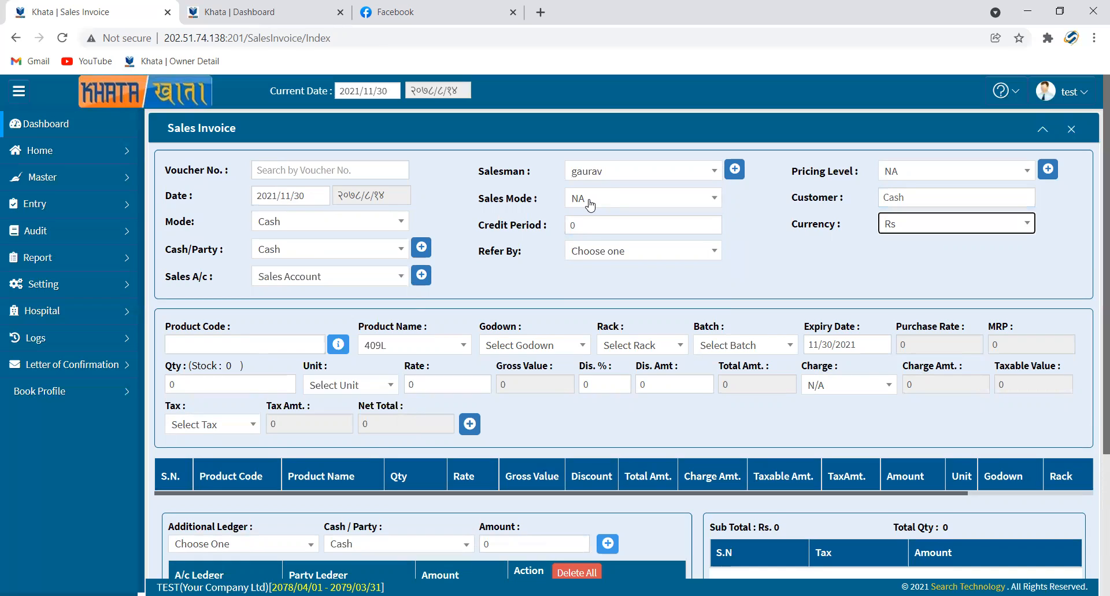
pyautogui.press('Return')
pyautogui.press('Return')
pyautogui.press('Tab')
pyautogui.press('Return')
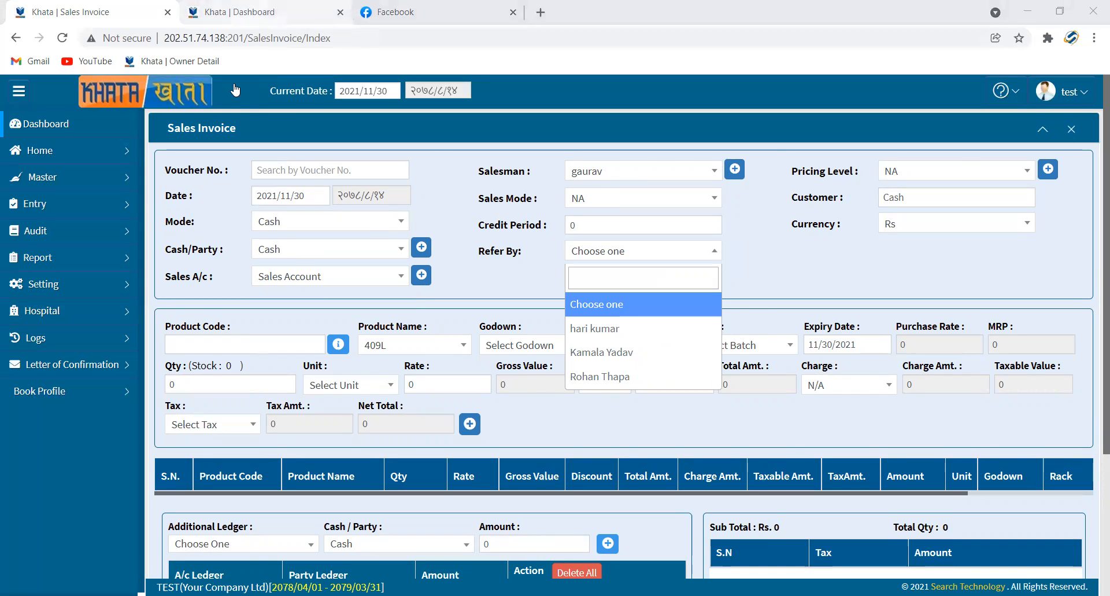
# Open the Referrer master in the dashboard's browser tab and examine its entry fields and the list of referrers
pyautogui.click(237, 12)
pyautogui.click(57, 178)
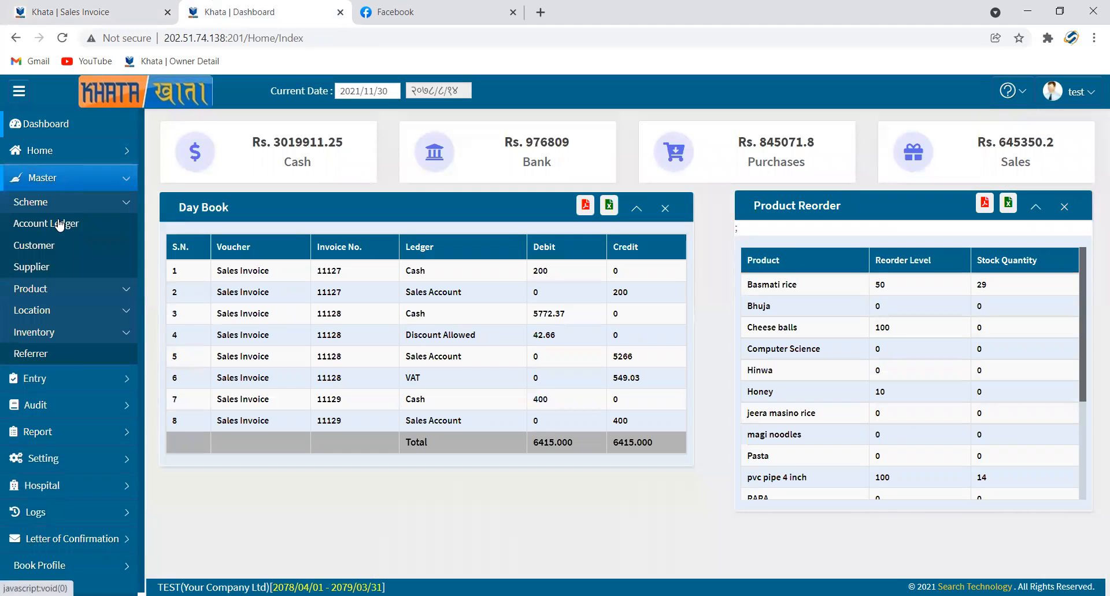
pyautogui.click(69, 354)
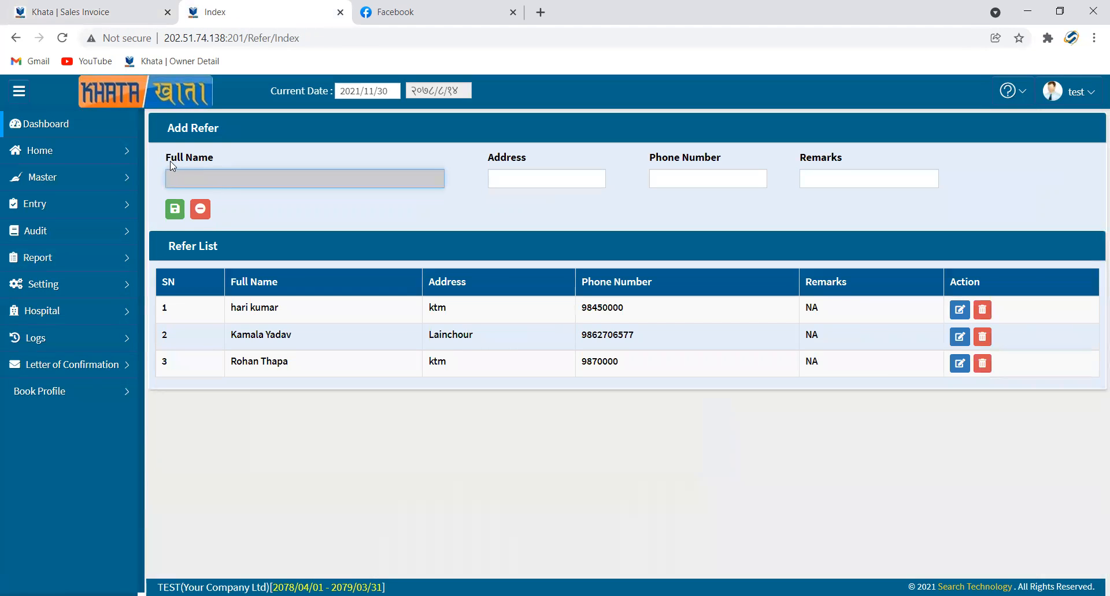
pyautogui.moveTo(165, 158); pyautogui.dragTo(218, 164)
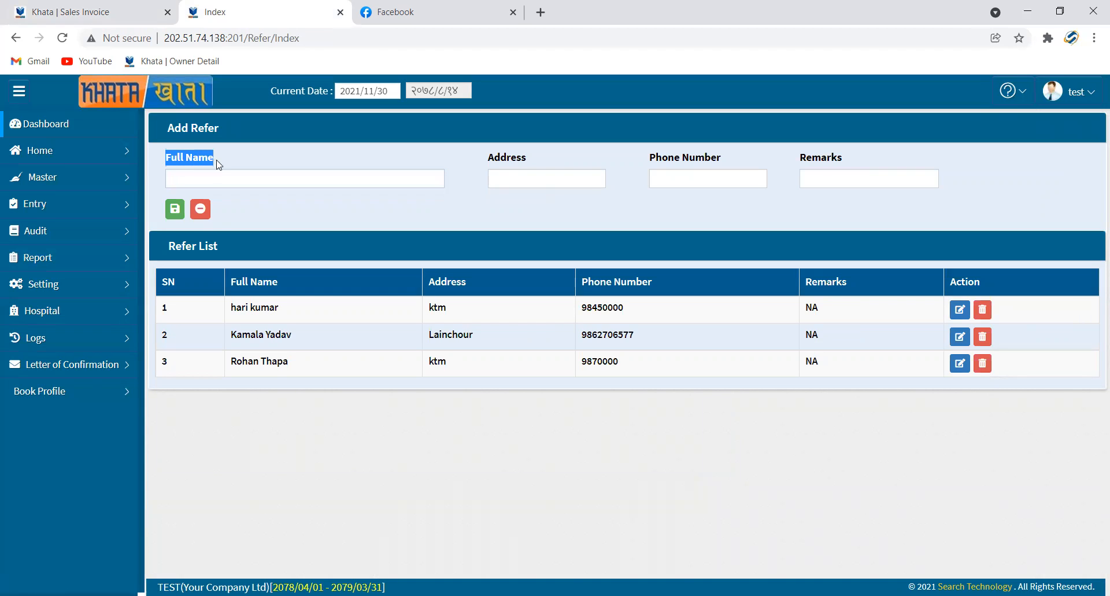
pyautogui.moveTo(485, 158); pyautogui.dragTo(541, 158)
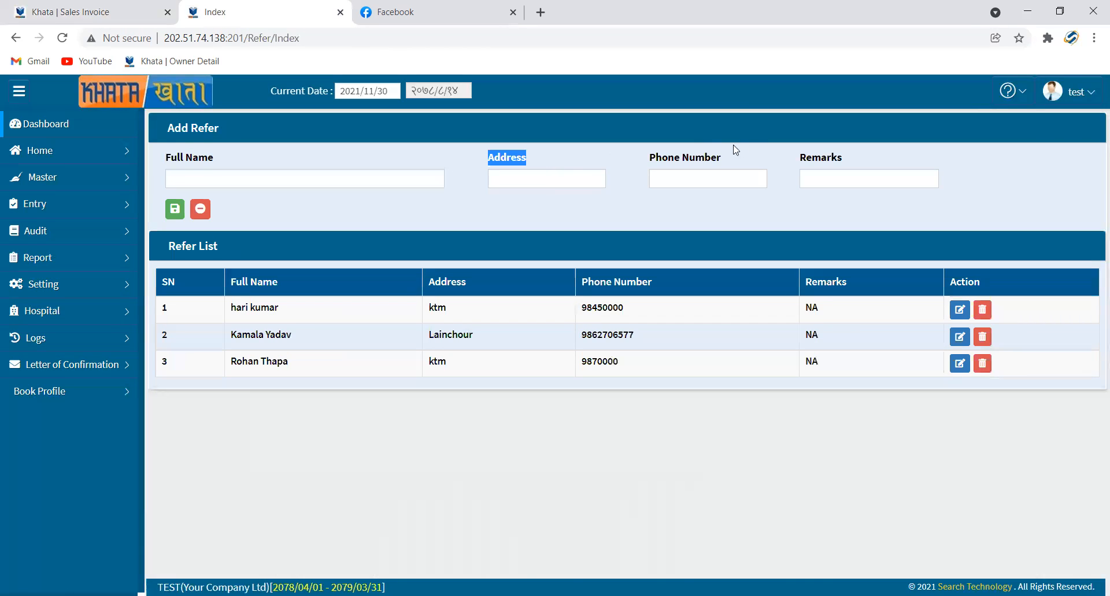
pyautogui.moveTo(237, 309); pyautogui.dragTo(662, 365)
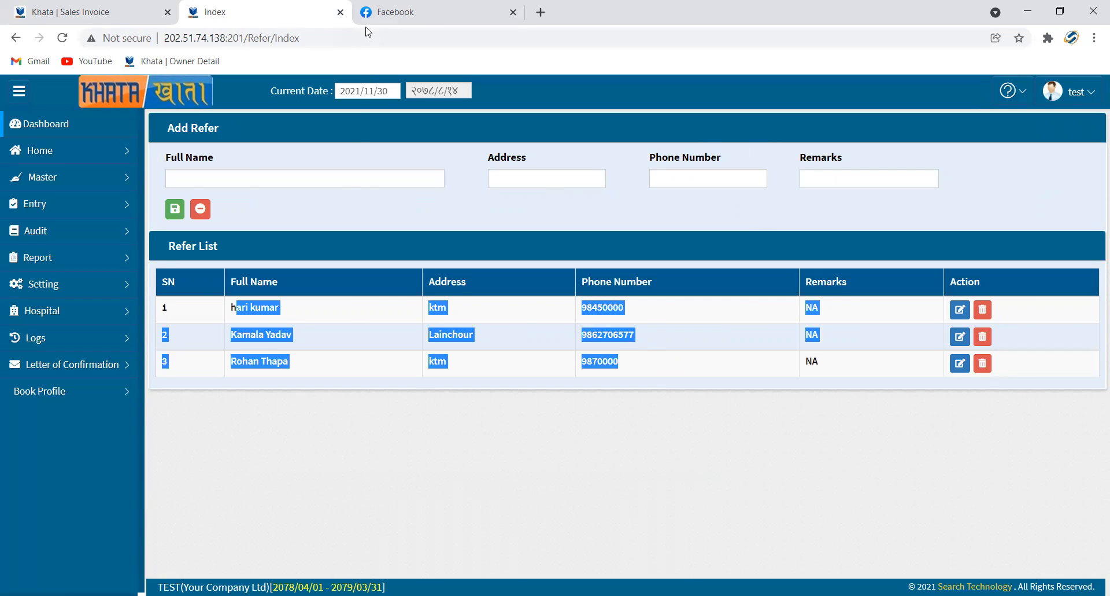
# Return to the sales invoice and choose the second listed referrer as Refer By
pyautogui.click(115, 13)
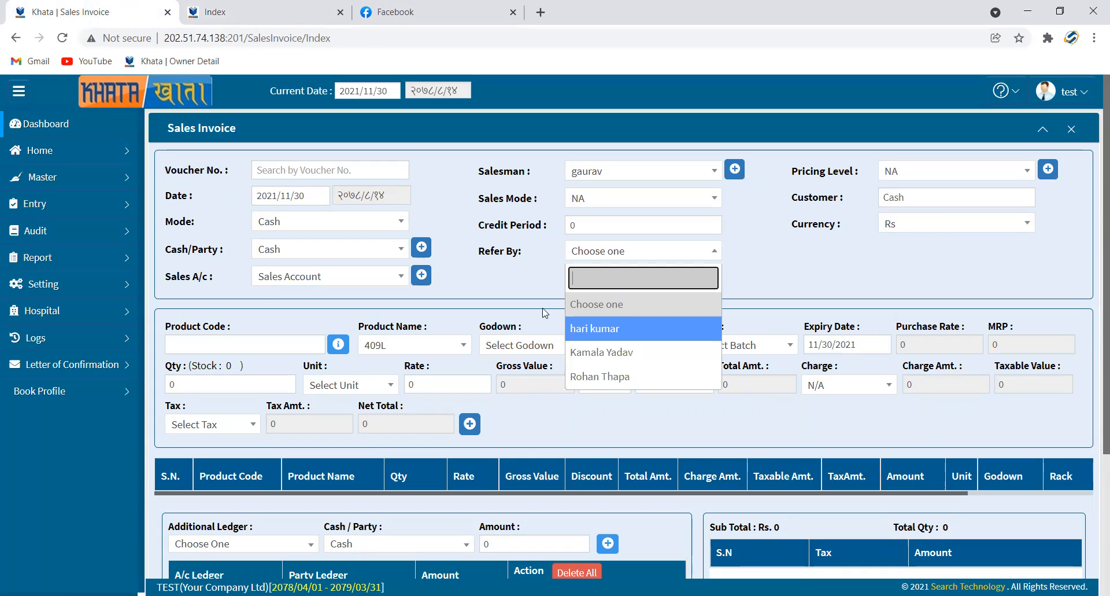
pyautogui.click(600, 350)
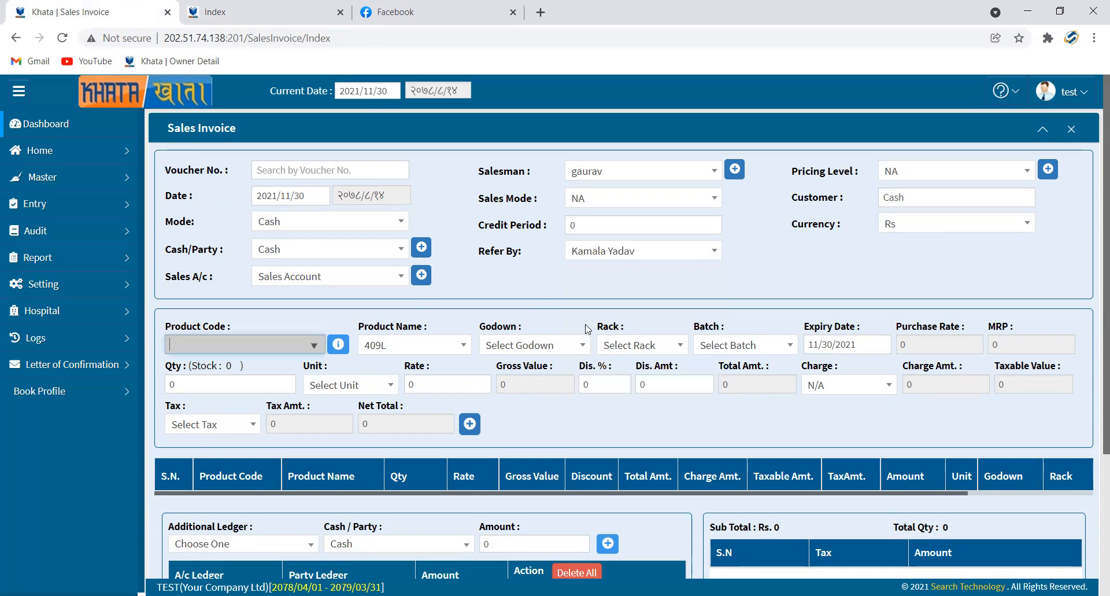
# Choose mango juice as the invoice product, keeping Godown1 and Rack 1 for it
pyautogui.click(407, 347)
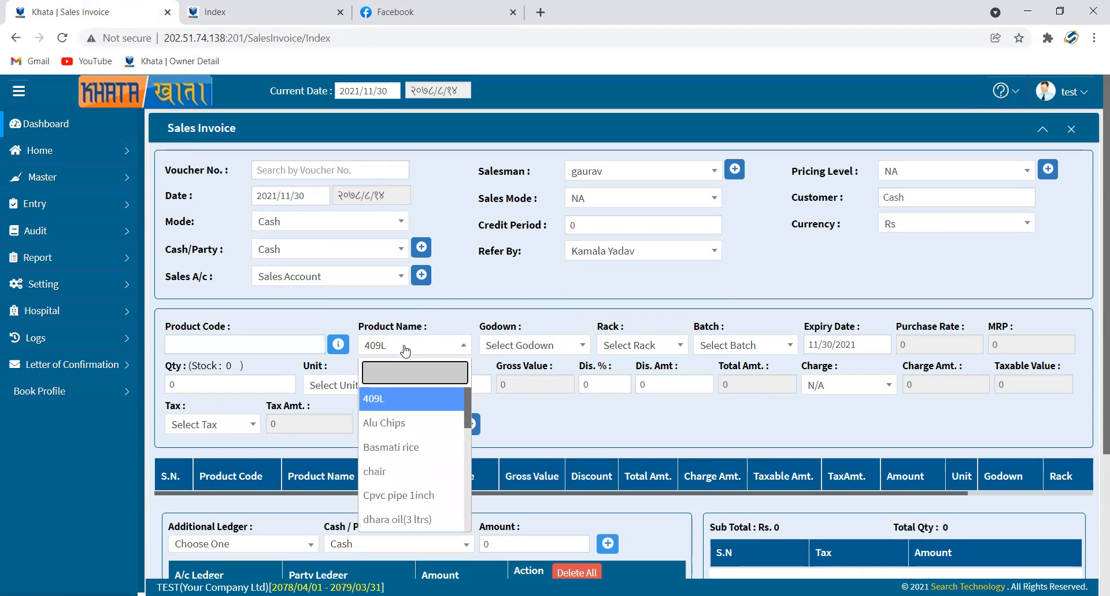
pyautogui.press('Down')
pyautogui.press('Down')
pyautogui.press('Down')
pyautogui.press('Down')
pyautogui.press('Down')
pyautogui.press('Down')
pyautogui.press('Down')
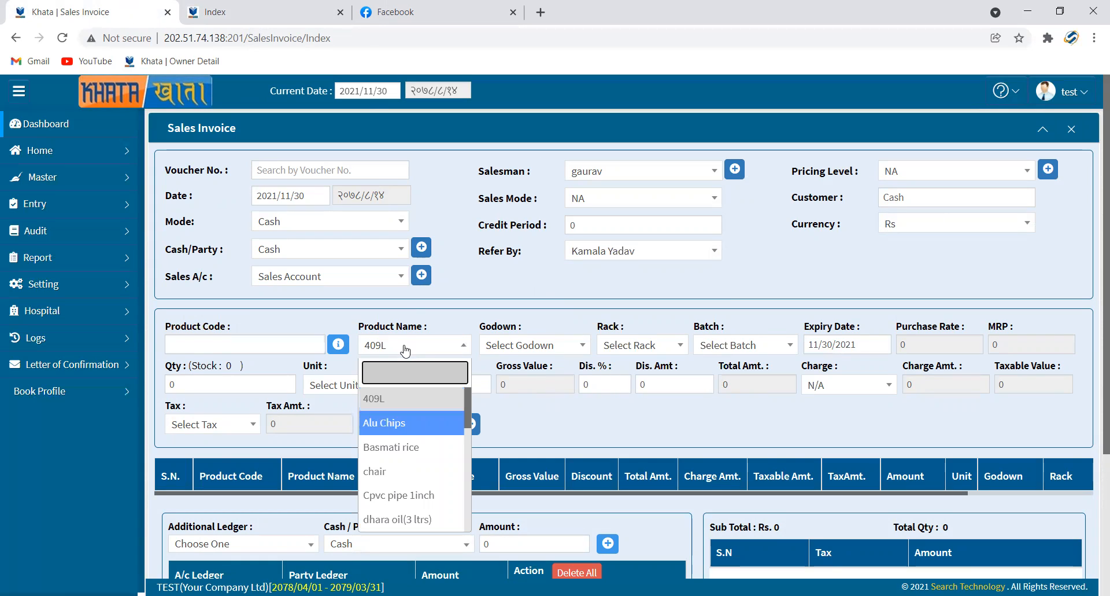
pyautogui.press('Down')
pyautogui.press('Down')
pyautogui.press('Down')
pyautogui.press('Down')
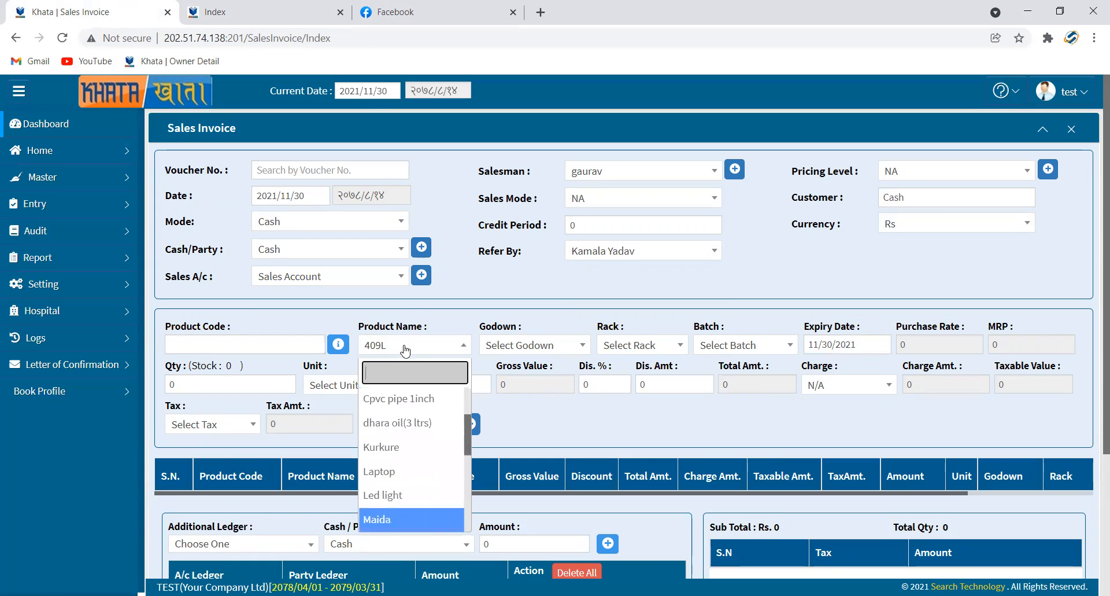
pyautogui.press('Down')
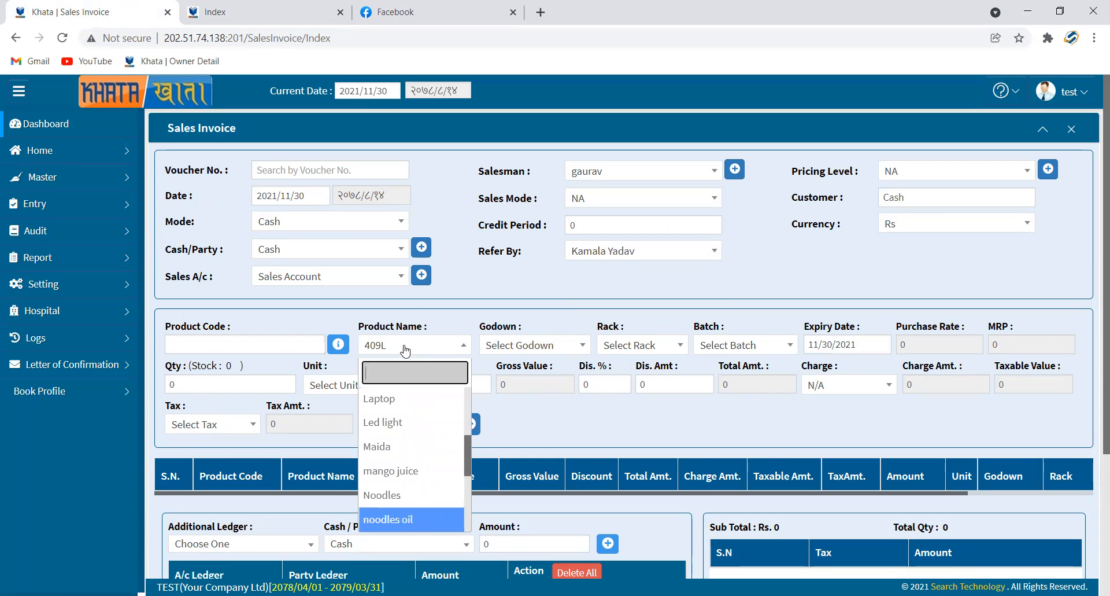
pyautogui.press('Up')
pyautogui.press('Up')
pyautogui.press('Return')
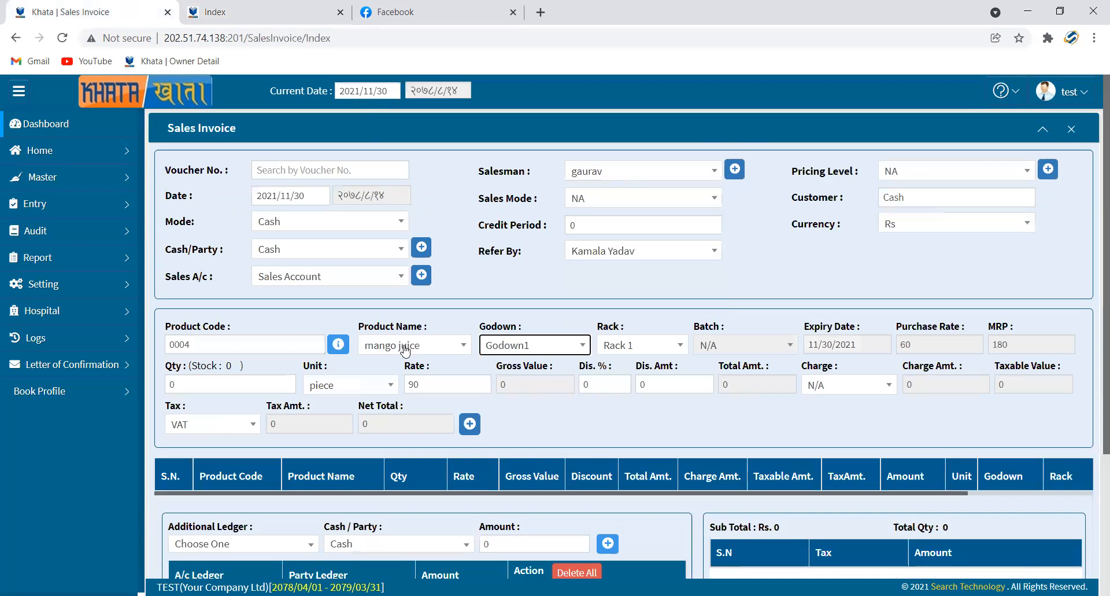
pyautogui.press('Return')
pyautogui.press('Return')
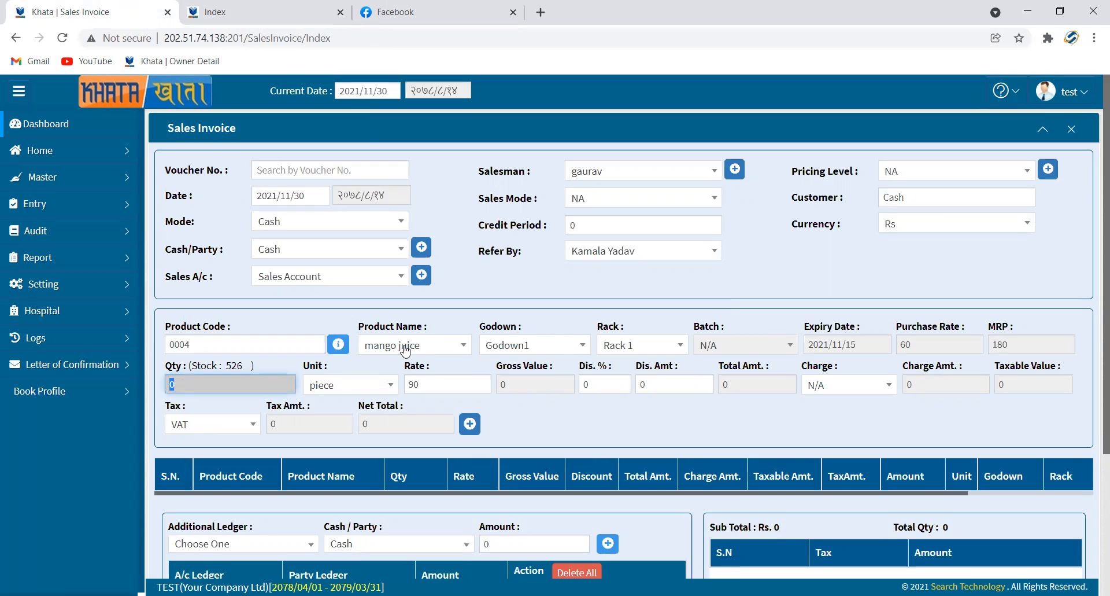
# Set the mango juice quantity to 200 with piece as the unit, keeping the rate of 90
pyautogui.write('200')
pyautogui.press('Tab')
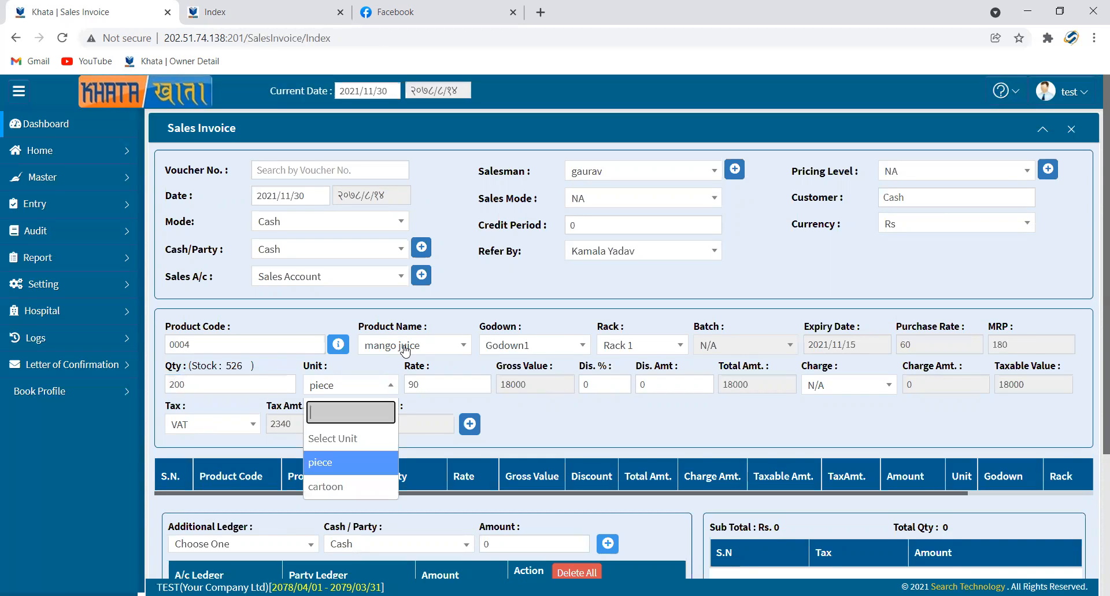
pyautogui.press('Return')
pyautogui.press('Tab')
pyautogui.press('Tab')
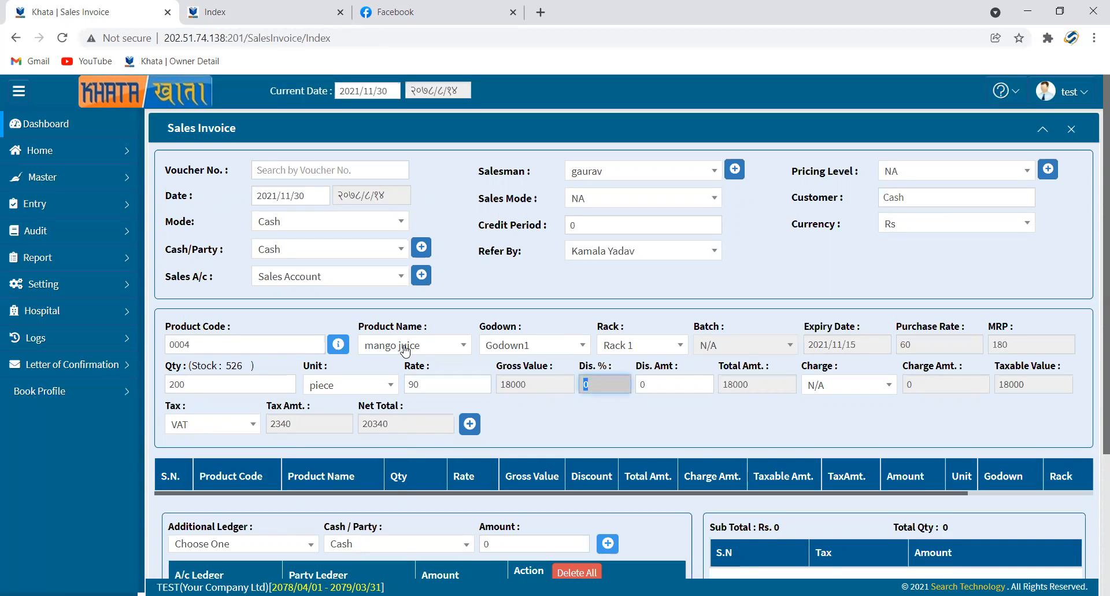
# Give the mango juice a 1% discount with charge N/A and VAT, add it to the invoice and review the line
pyautogui.write('1')
pyautogui.press('Tab')
pyautogui.press('Tab')
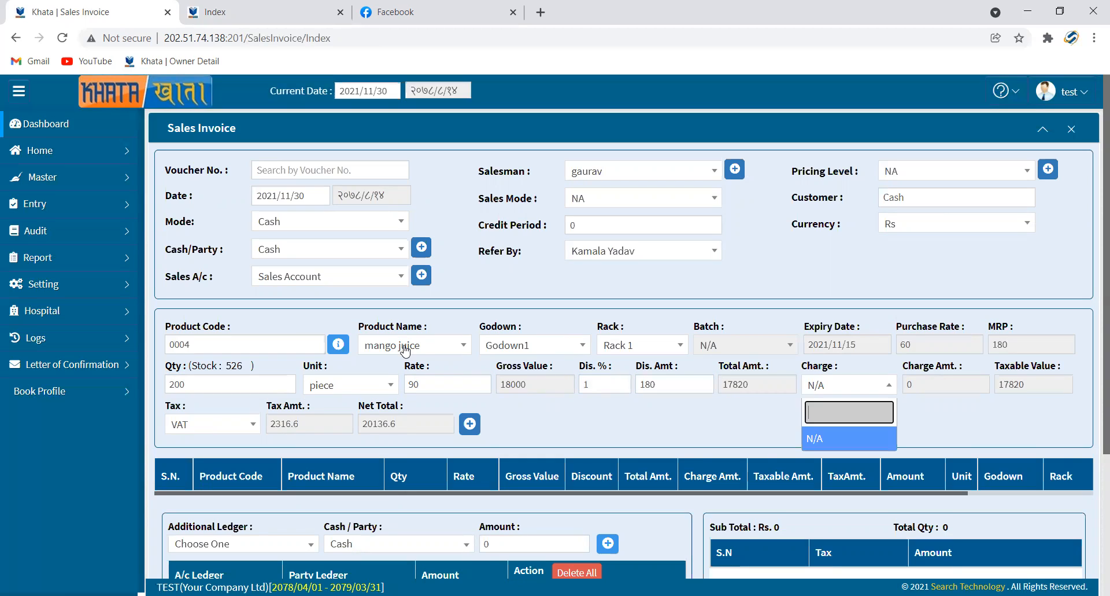
pyautogui.press('Tab')
pyautogui.press('Tab')
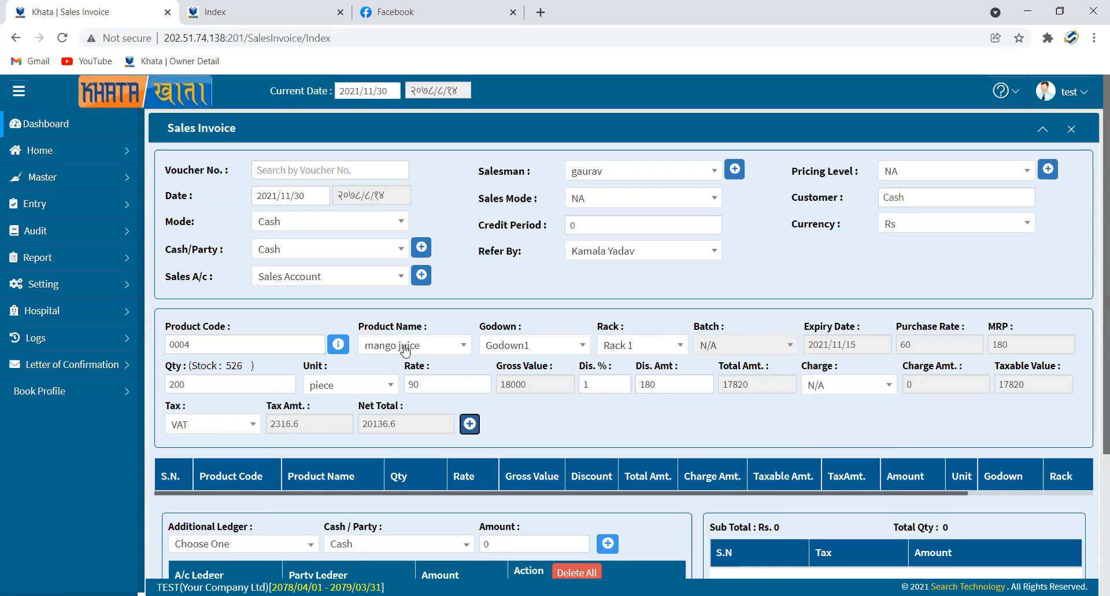
pyautogui.press('Return')
pyautogui.scroll(-4, 622, 491)
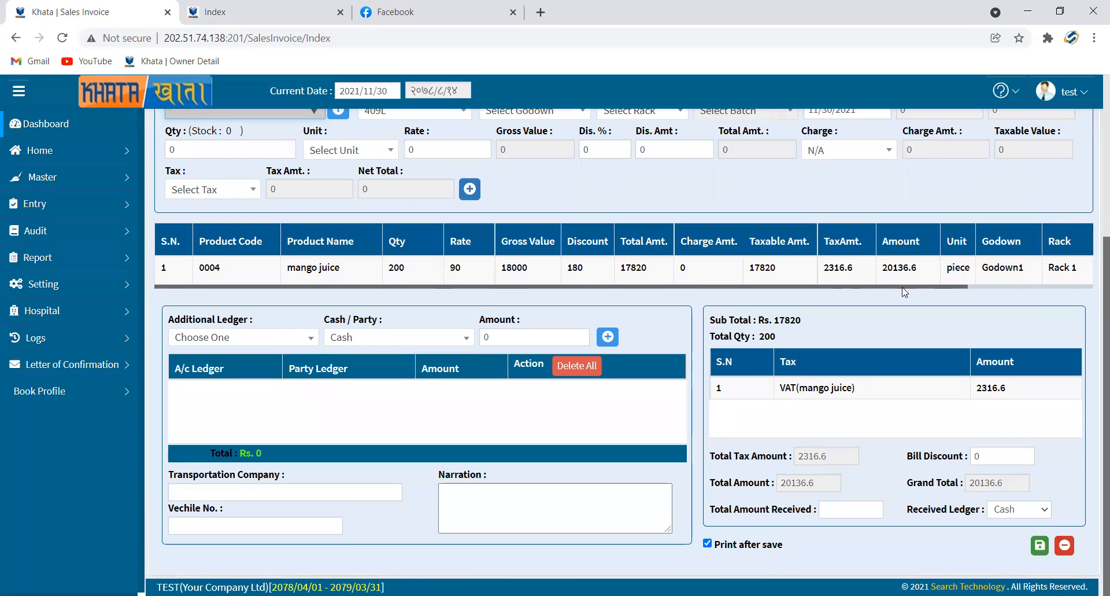
pyautogui.moveTo(902, 289); pyautogui.dragTo(892, 316)
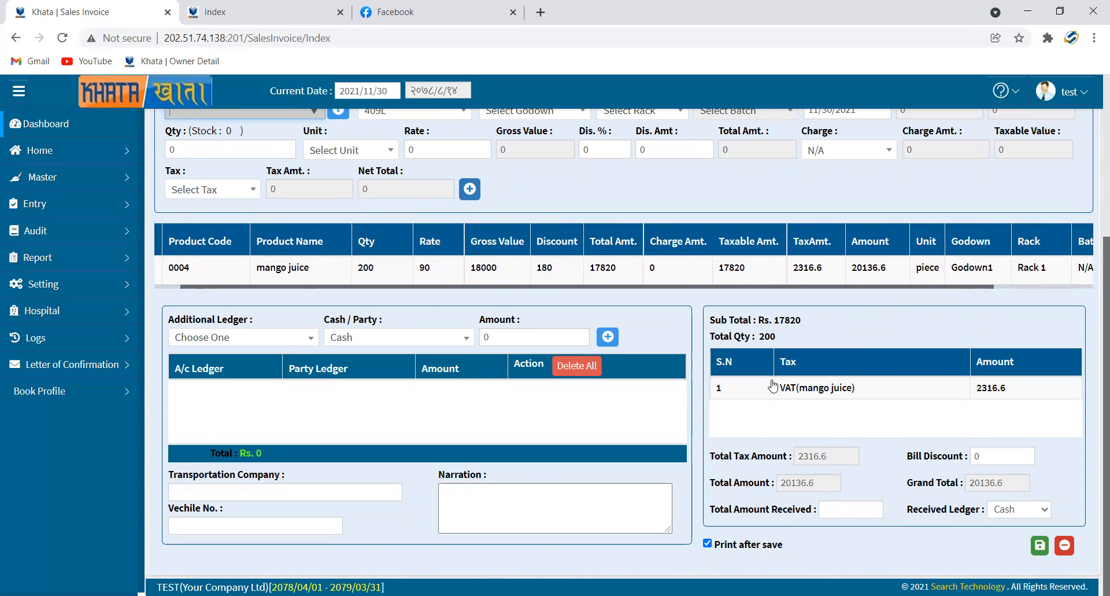
# Examine the invoice's subtotal, total quantity, VAT, bill discount, total amount and amount received fields
pyautogui.moveTo(701, 312); pyautogui.dragTo(917, 364)
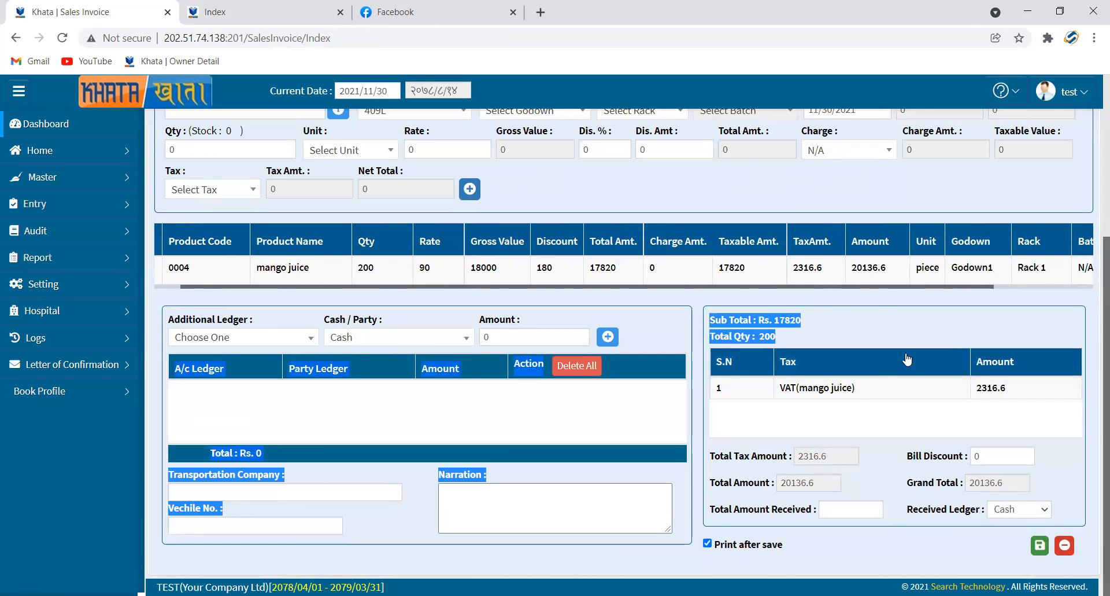
pyautogui.click(905, 326)
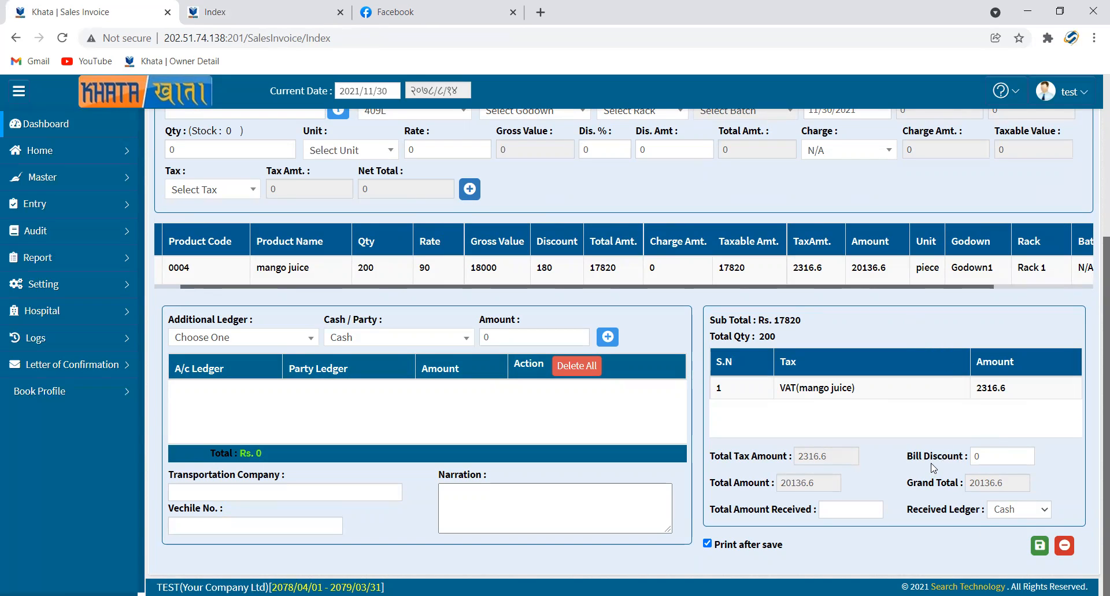
pyautogui.doubleClick(986, 455)
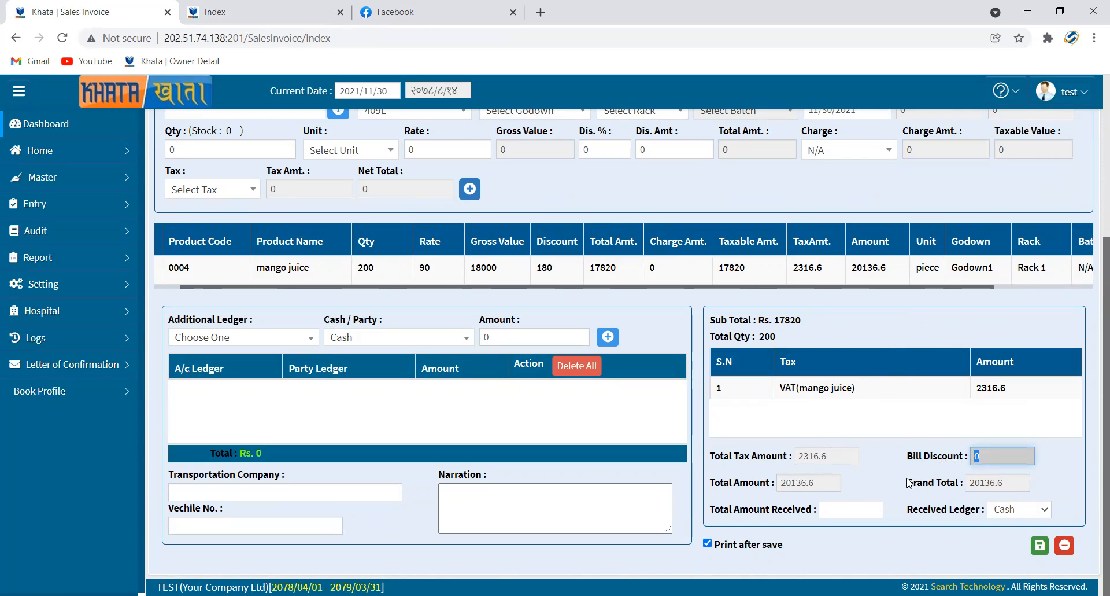
pyautogui.moveTo(711, 511); pyautogui.dragTo(775, 483)
pyautogui.click(809, 426)
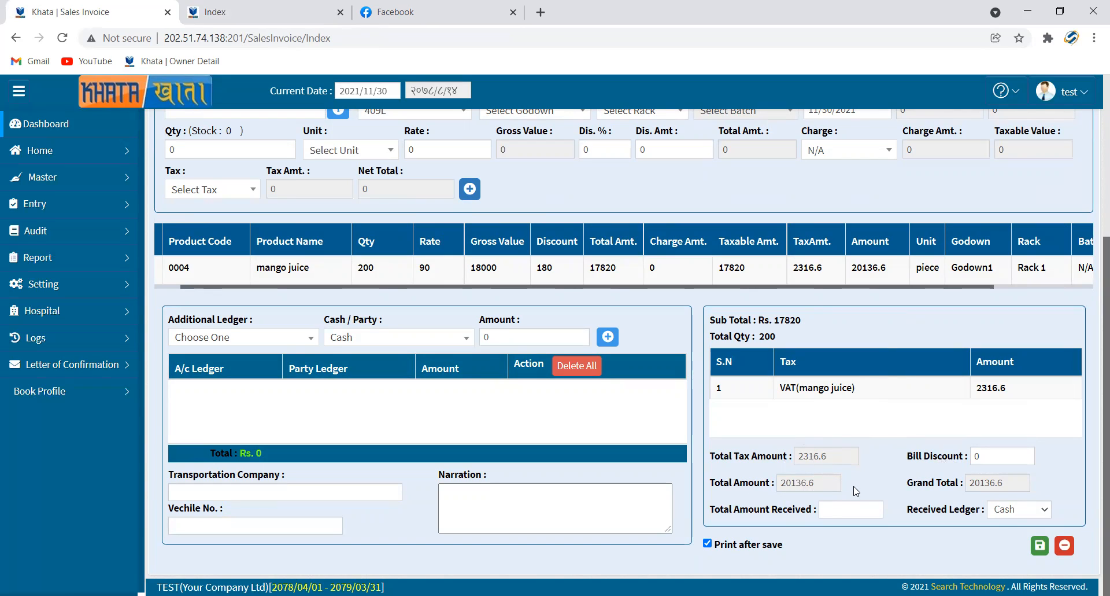
pyautogui.moveTo(829, 488); pyautogui.dragTo(780, 484)
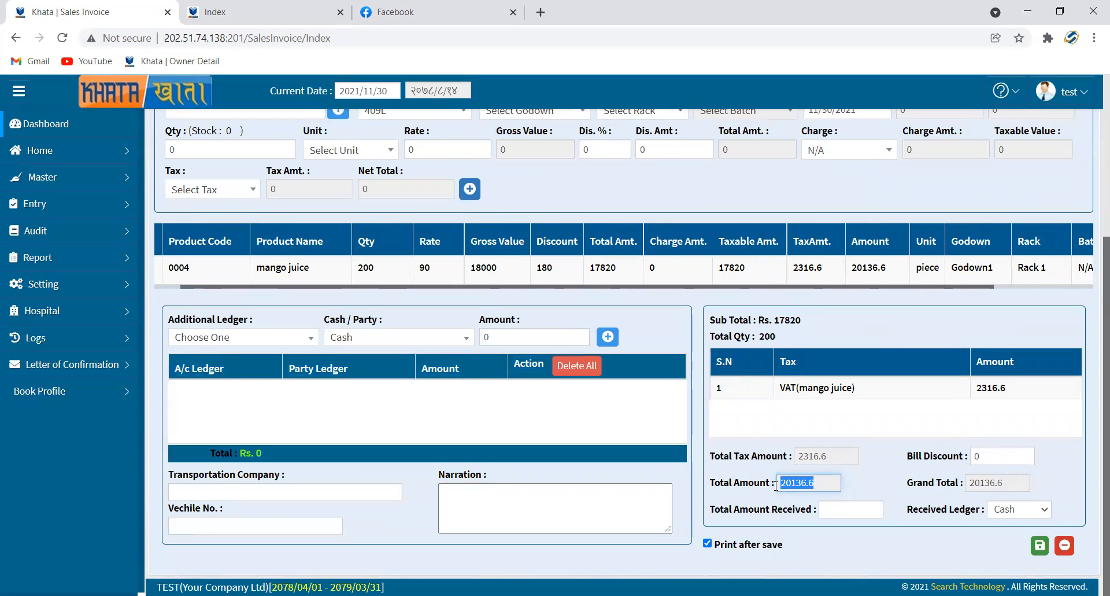
pyautogui.click(865, 466)
pyautogui.click(838, 508)
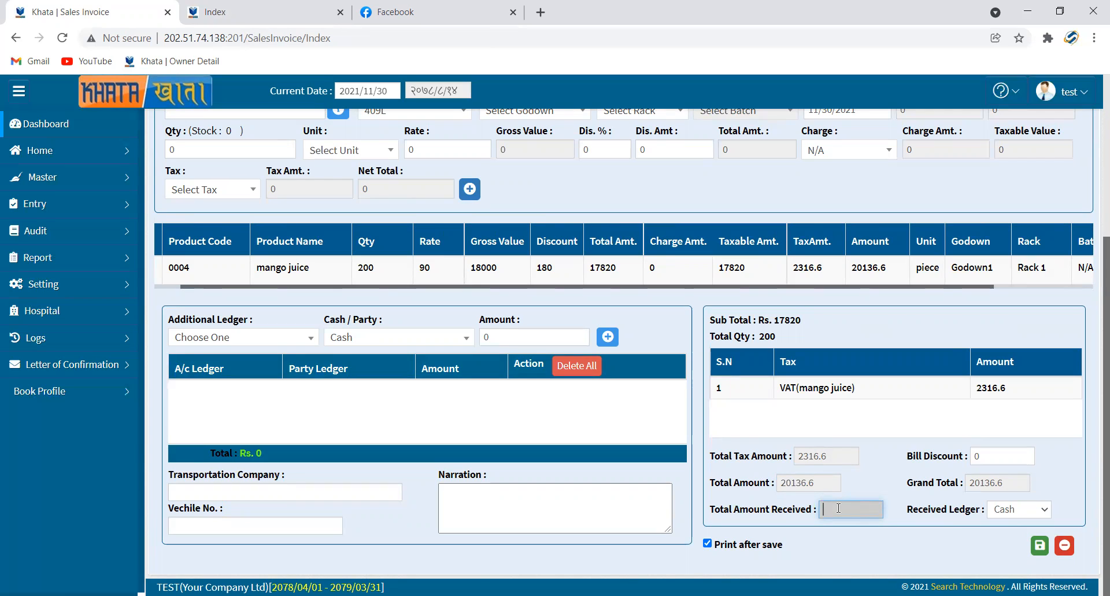
pyautogui.click(853, 479)
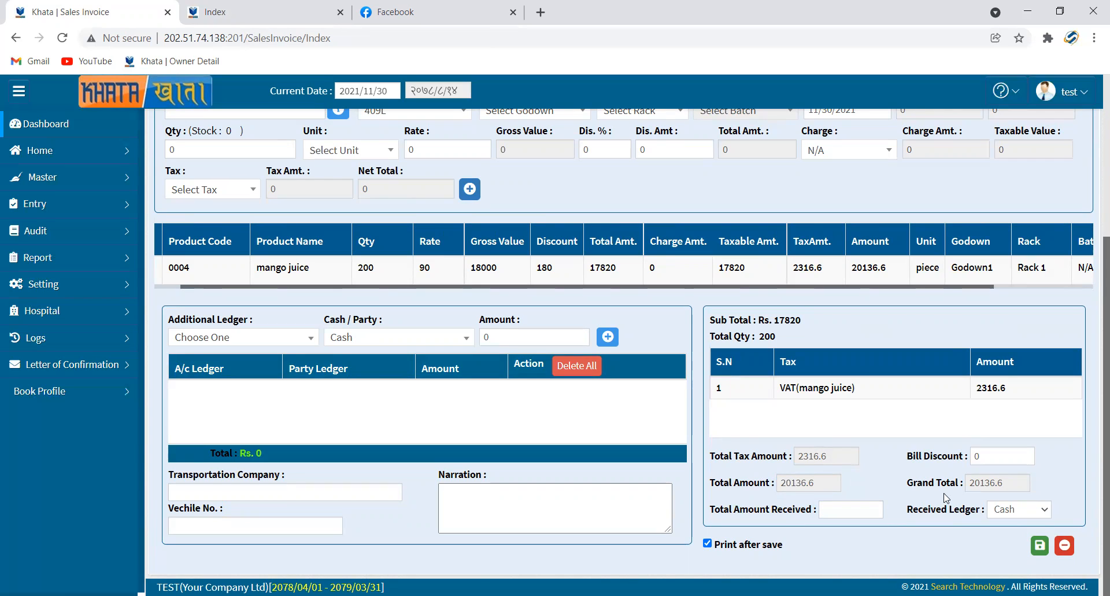
# Save the mango juice sales invoice with Cash kept as the received ledger, and decline reprinting the bill
pyautogui.click(1021, 514)
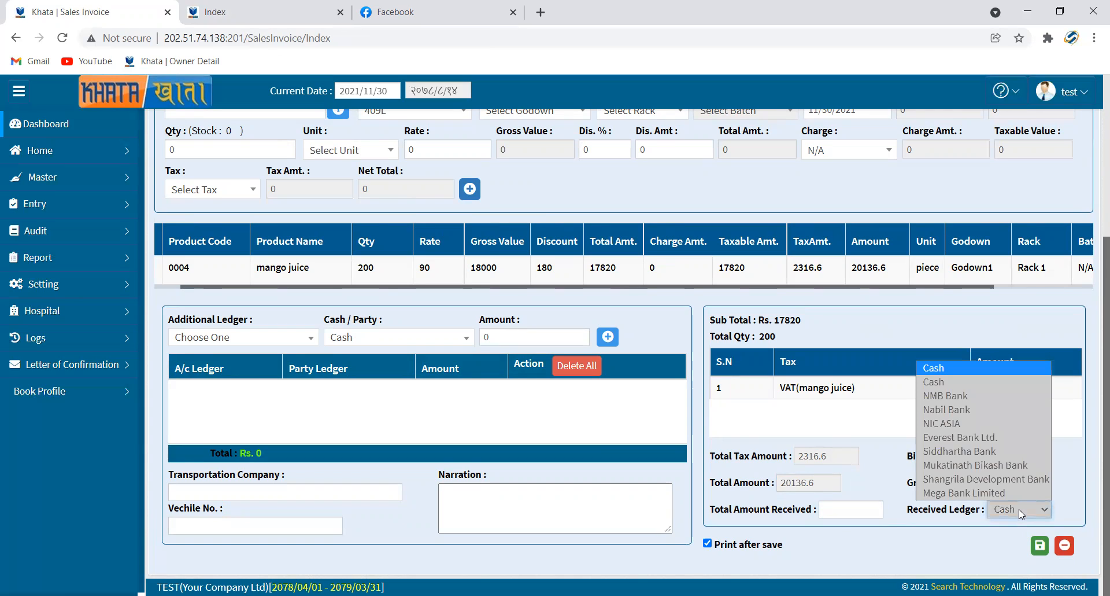
pyautogui.click(1018, 509)
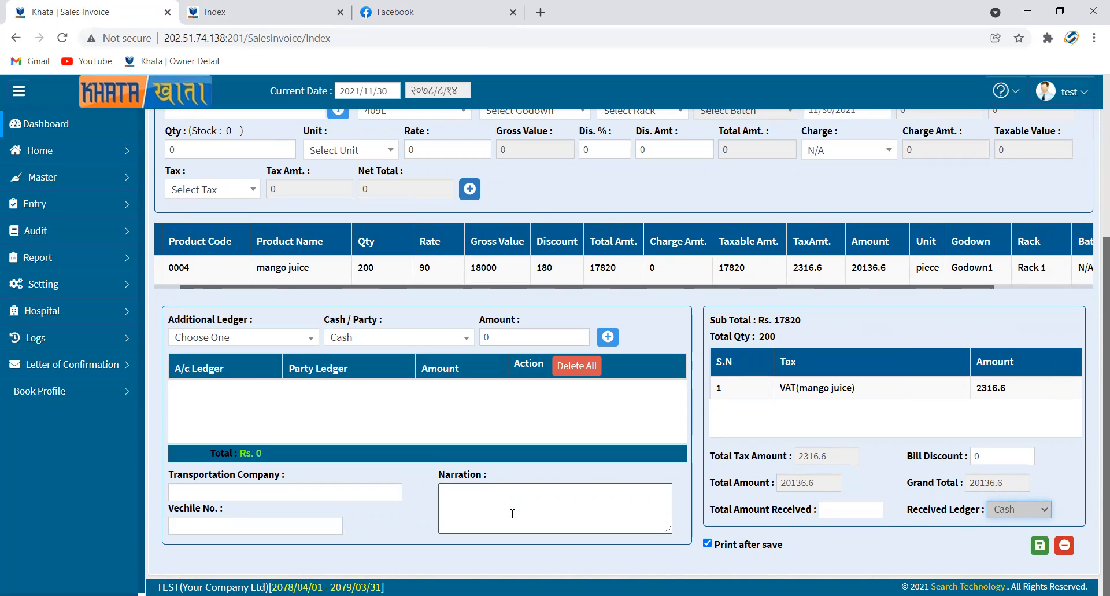
pyautogui.click(1039, 548)
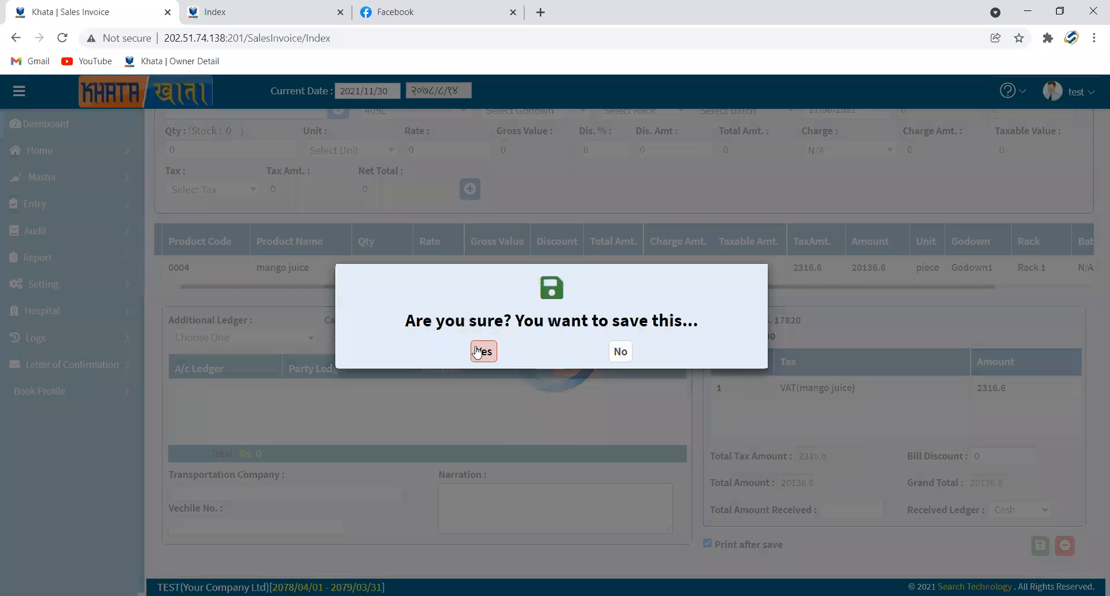
pyautogui.click(476, 345)
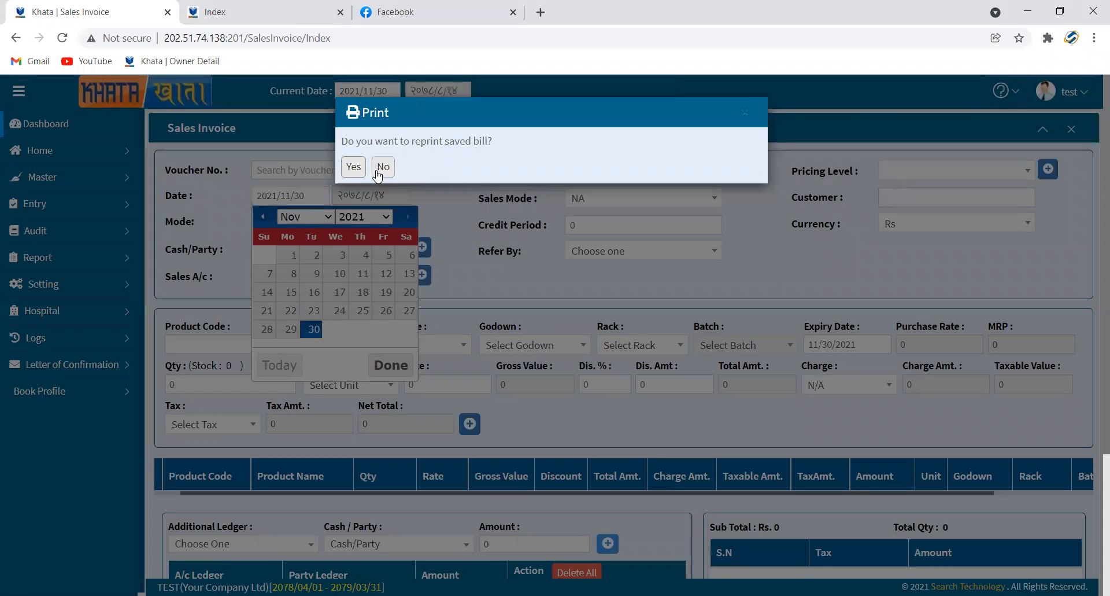
pyautogui.click(382, 167)
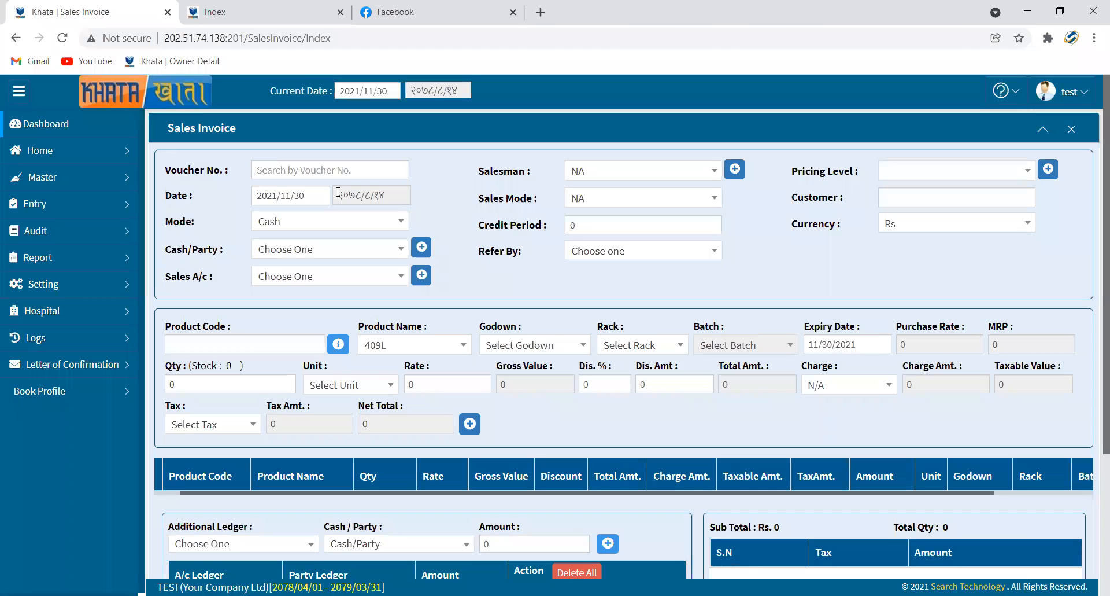
# Open the sales report and list the sales from 2021/11/30 to 2021/11/30 with all accounts, products and voucher types
pyautogui.click(26, 258)
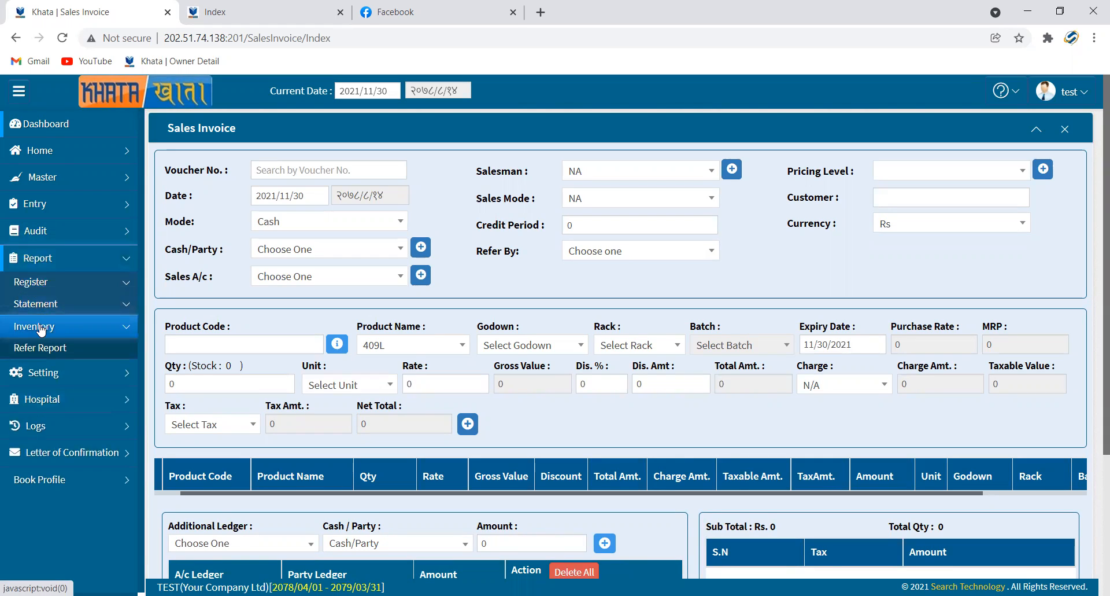
pyautogui.click(36, 303)
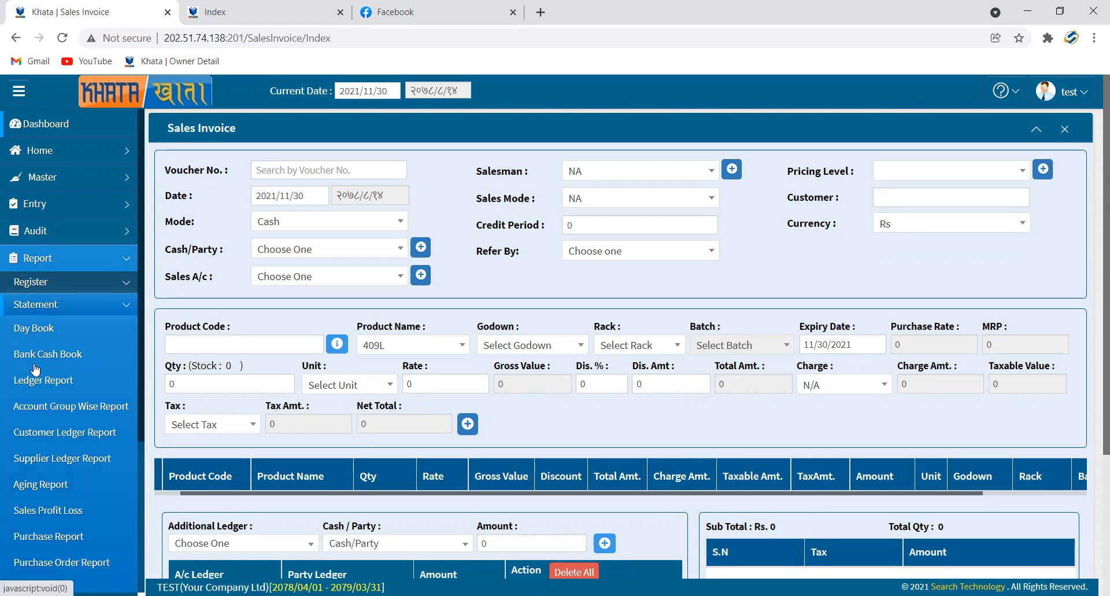
pyautogui.scroll(-4, 51, 377)
pyautogui.click(65, 357)
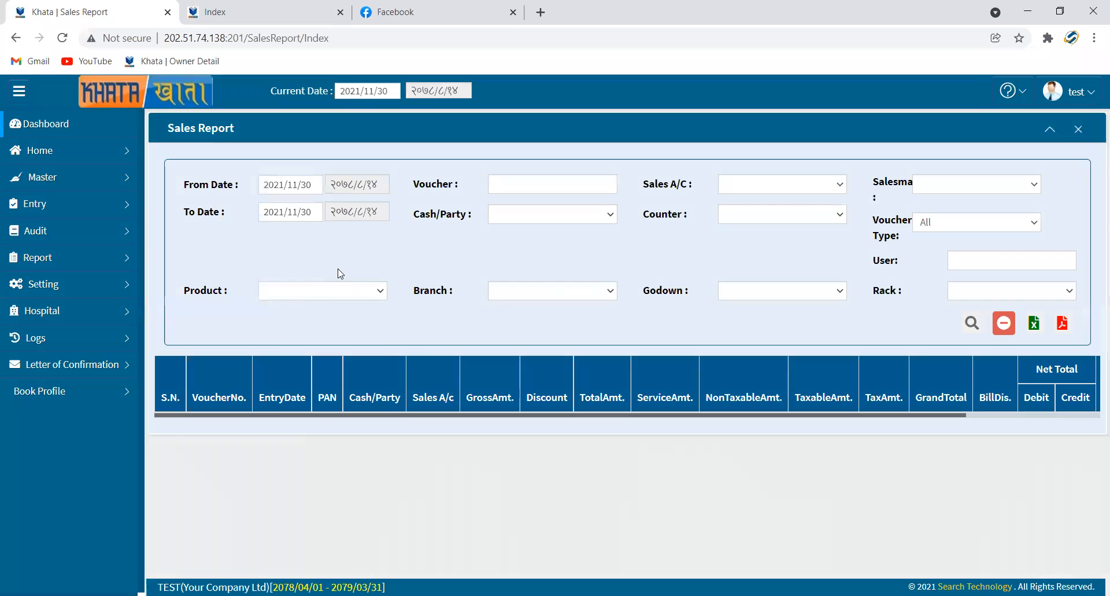
pyautogui.press('Return')
pyautogui.press('Return')
pyautogui.press('Return')
pyautogui.press('Return')
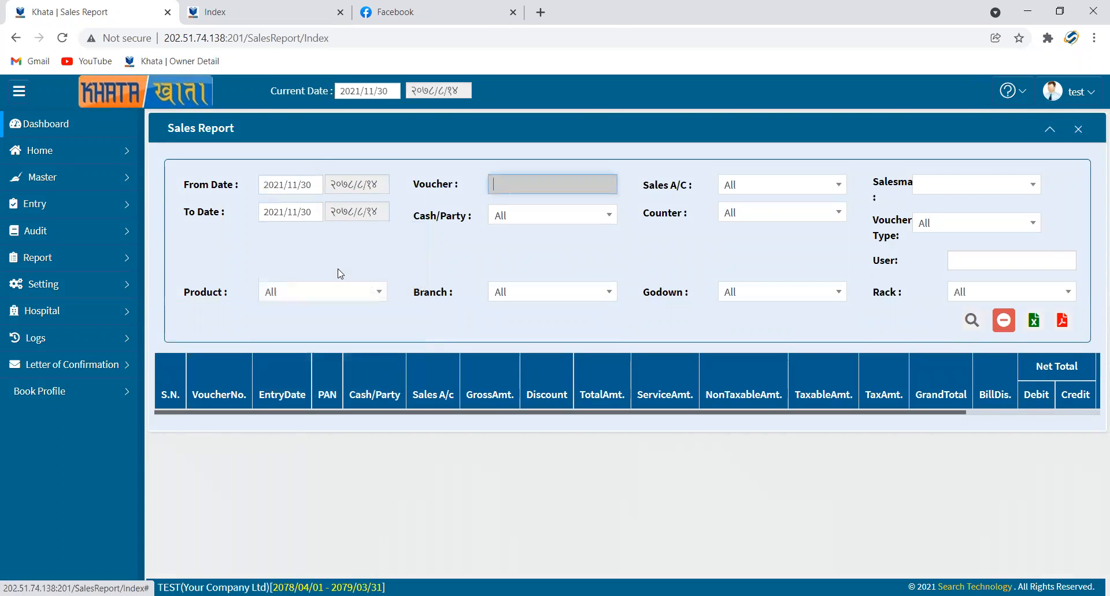
pyautogui.press('Return')
pyautogui.press('Return')
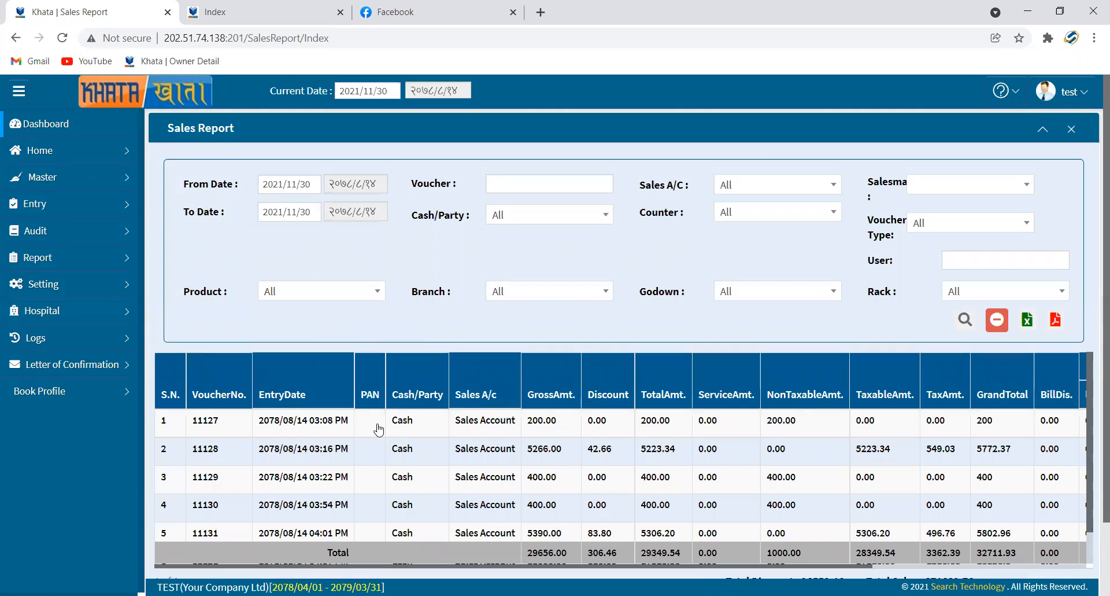
# Check the type of the last voucher in the sales report, view its mango juice line details and close them
pyautogui.scroll(-3, 378, 433)
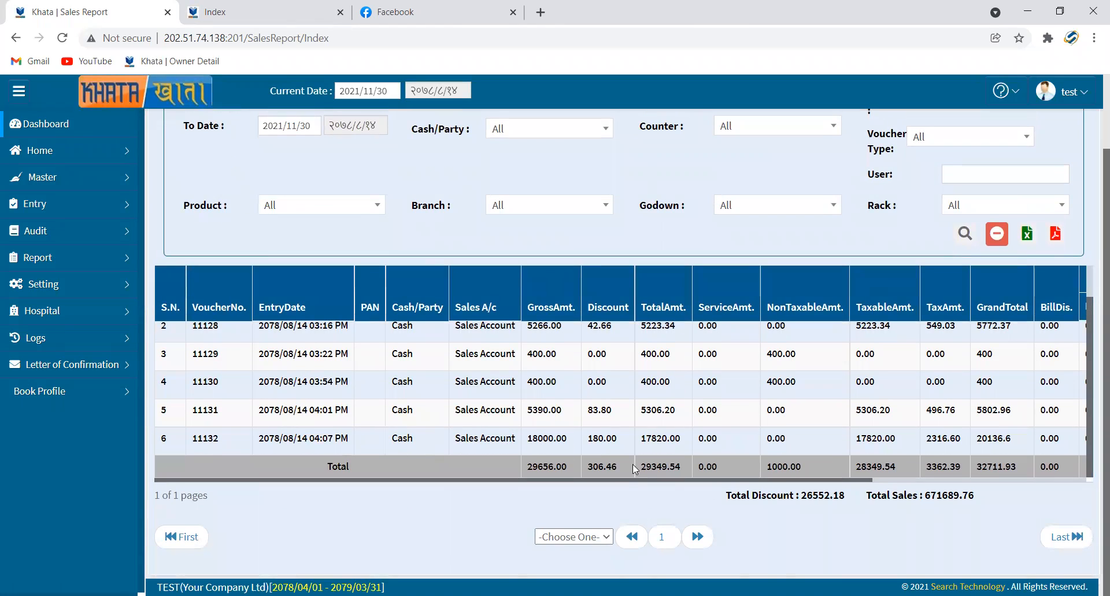
pyautogui.moveTo(639, 470); pyautogui.dragTo(898, 442)
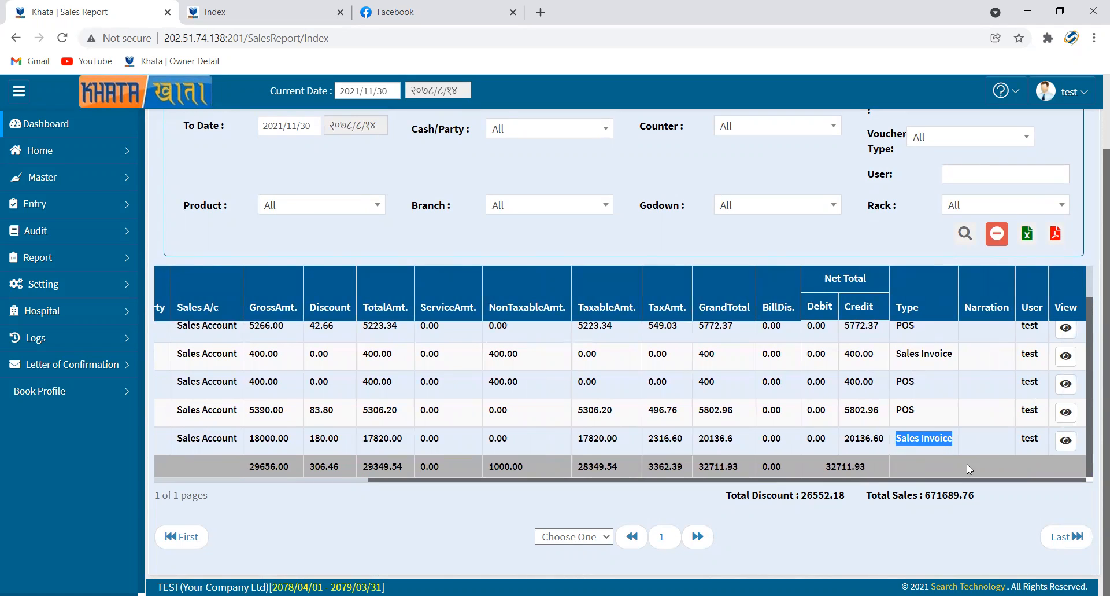
pyautogui.click(1065, 440)
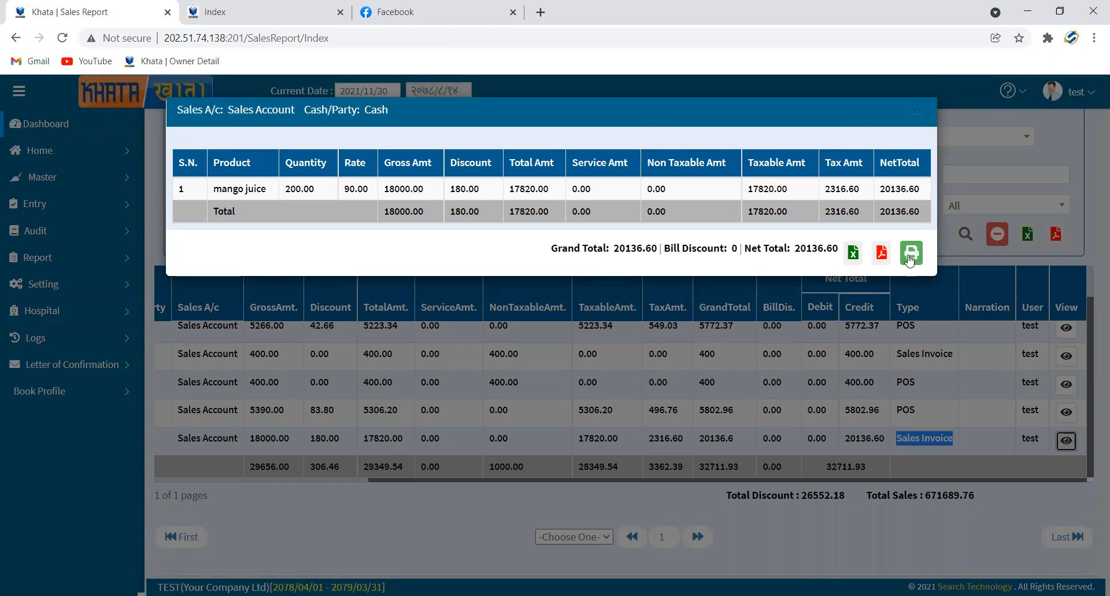
pyautogui.click(914, 111)
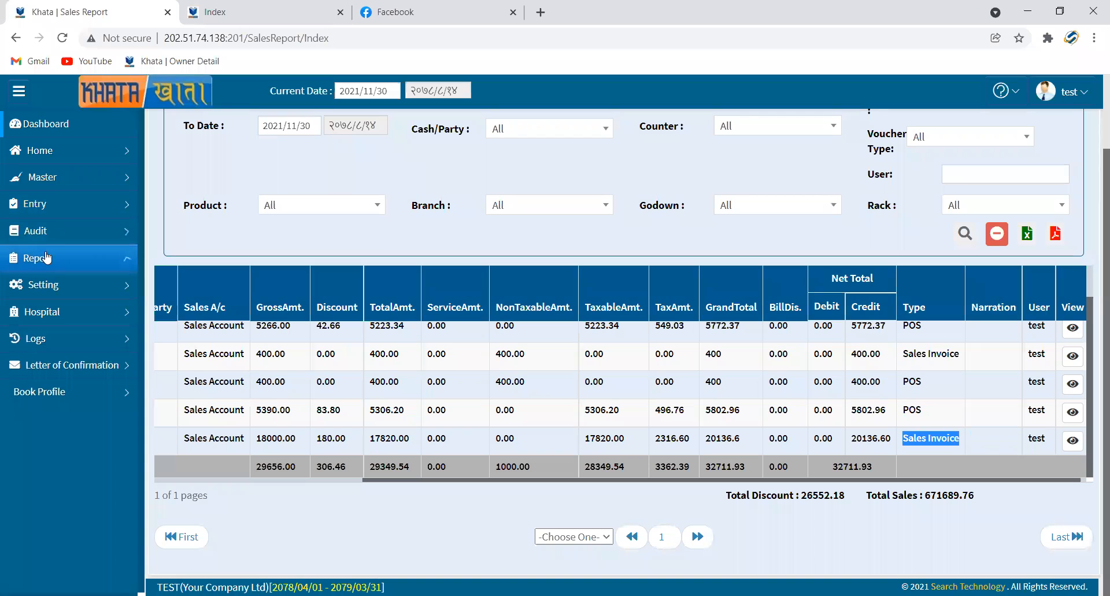